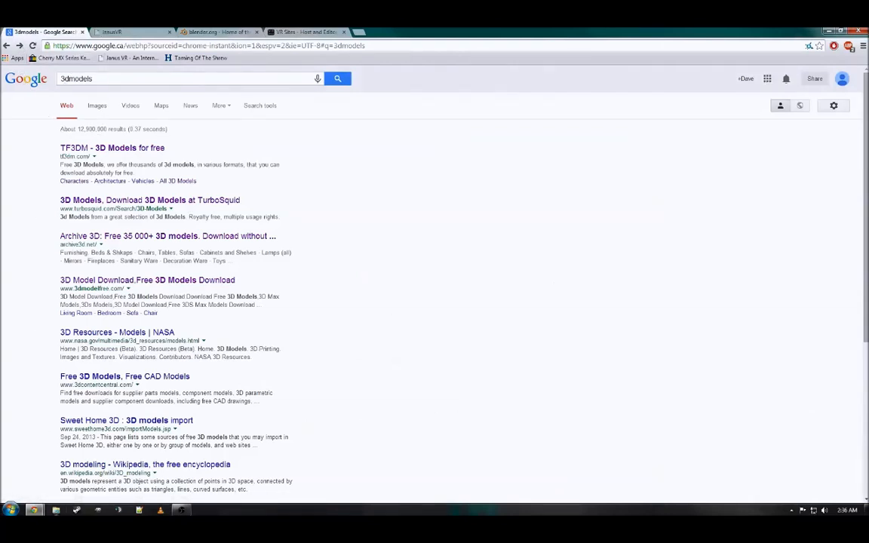
- View the open JanusVR, Blender and VR Sites web pages, and minimize the browser
left_click(117, 33)
left_click(195, 32)
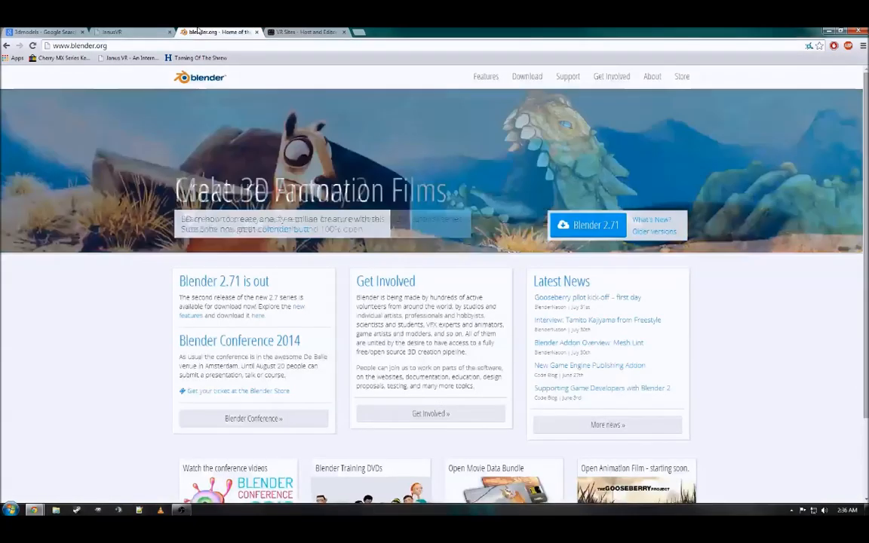
left_click(292, 32)
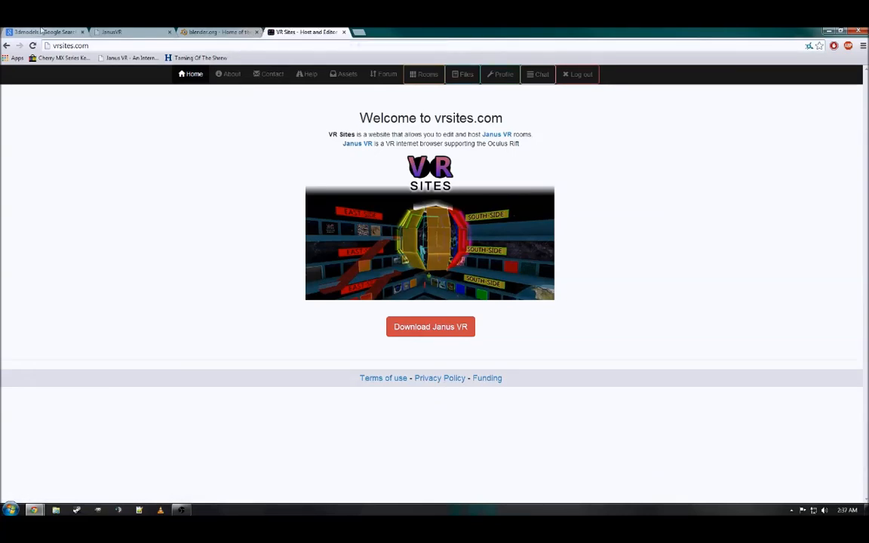
left_click(828, 31)
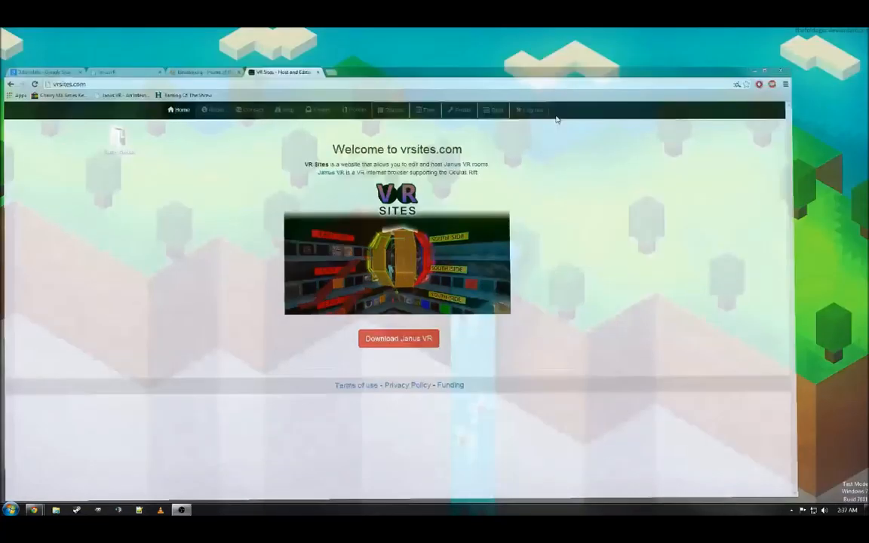
- Open the Janus Avatar folder on the desktop and examine the YoungLink_grp.png texture image
double_click(119, 138)
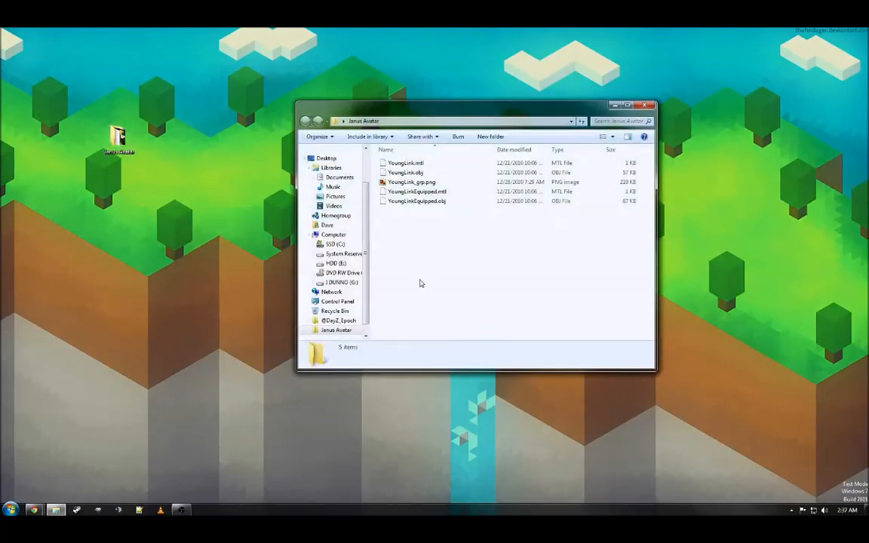
left_click(401, 183)
double_click(401, 183)
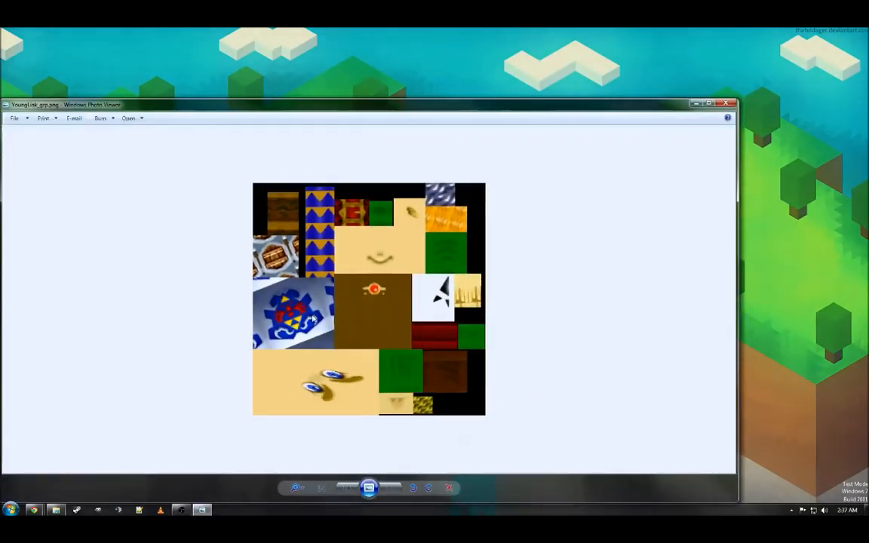
scroll(456, 234, "up", 5)
scroll(452, 236, "down", 7)
left_click(726, 104)
left_click(424, 219)
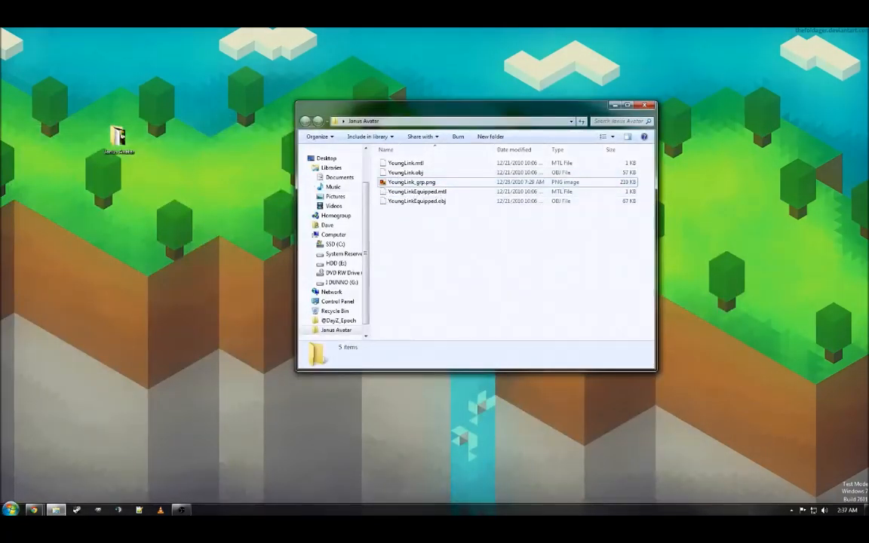
- Launch Blender and dismiss its splash screen
left_click(12, 512)
left_click(62, 341)
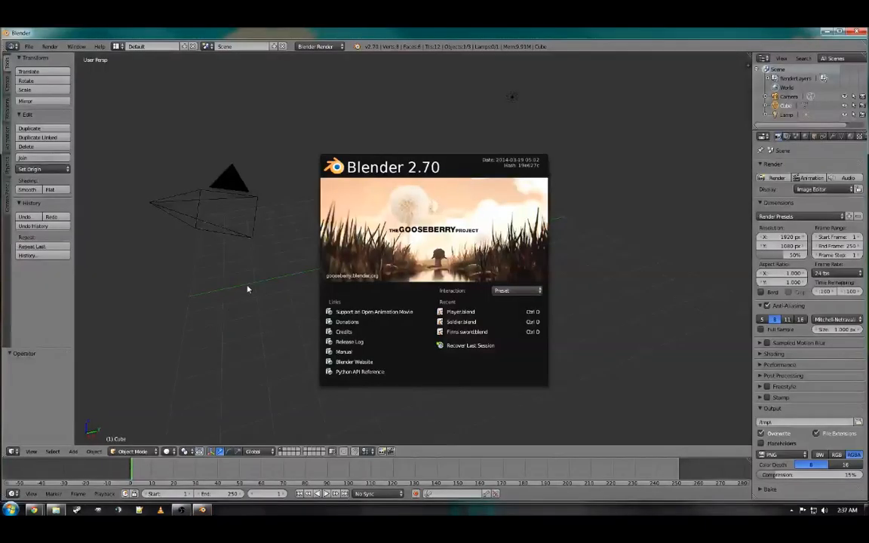
left_click(248, 290)
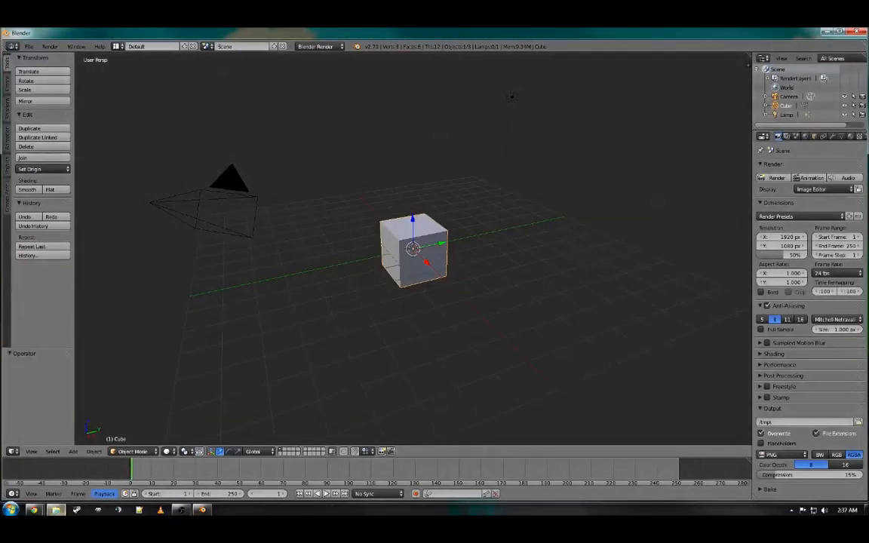
- Switch to the Janus Avatar folder window and copy the folder's path
key("alt+Tab")
left_click(422, 172)
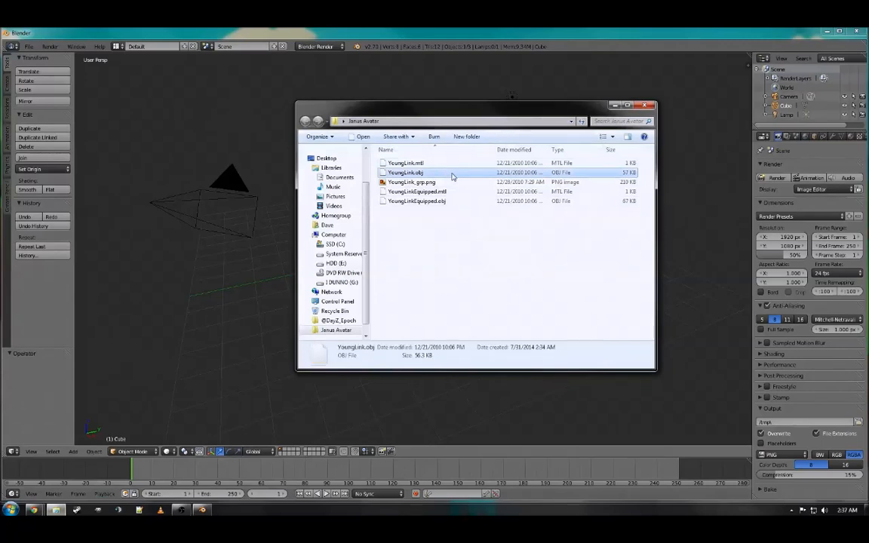
left_click(450, 122)
key("ctrl+c")
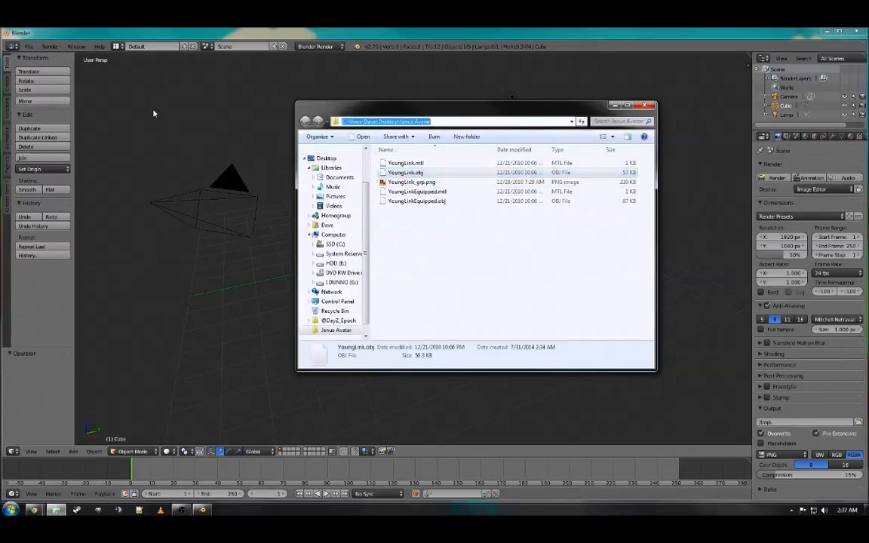
- Import YoungLink.obj into Blender as a Wavefront OBJ, using the copied Janus Avatar folder path
left_click(29, 46)
mouse_move(71, 202)
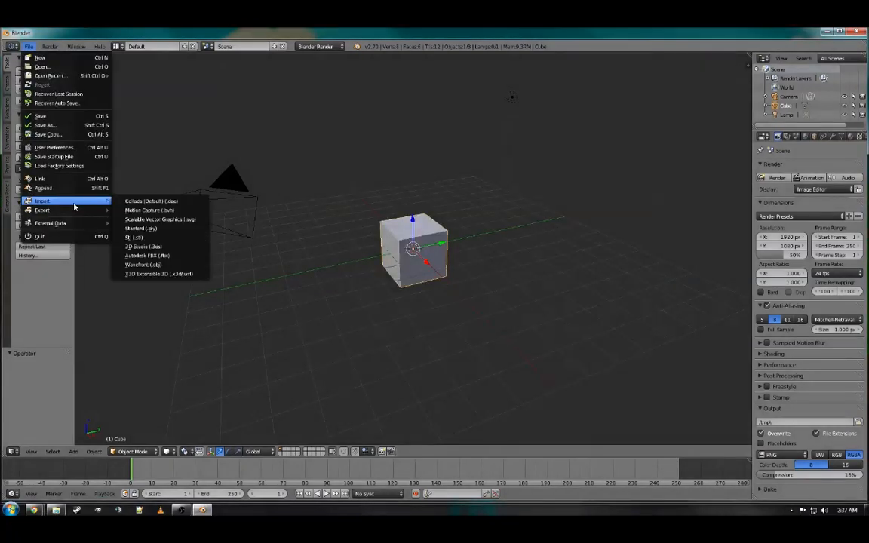
left_click(151, 264)
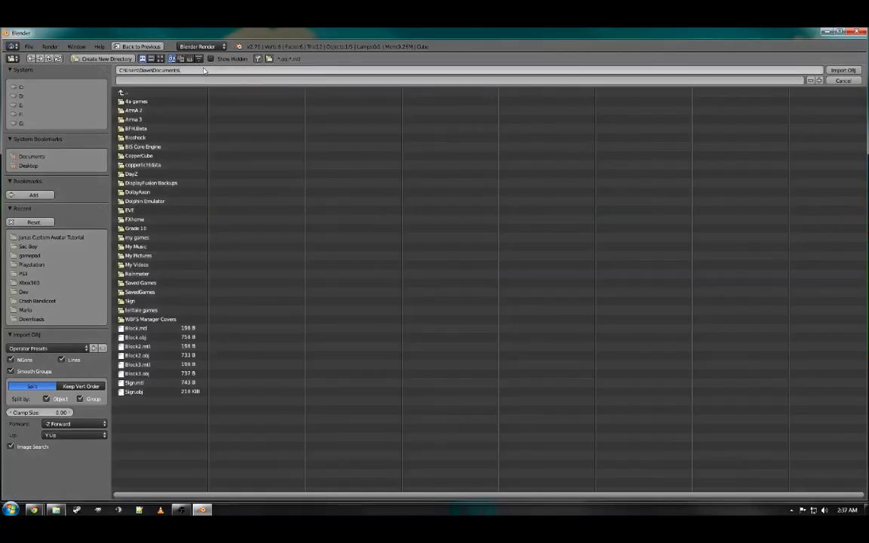
key("ctrl+v")
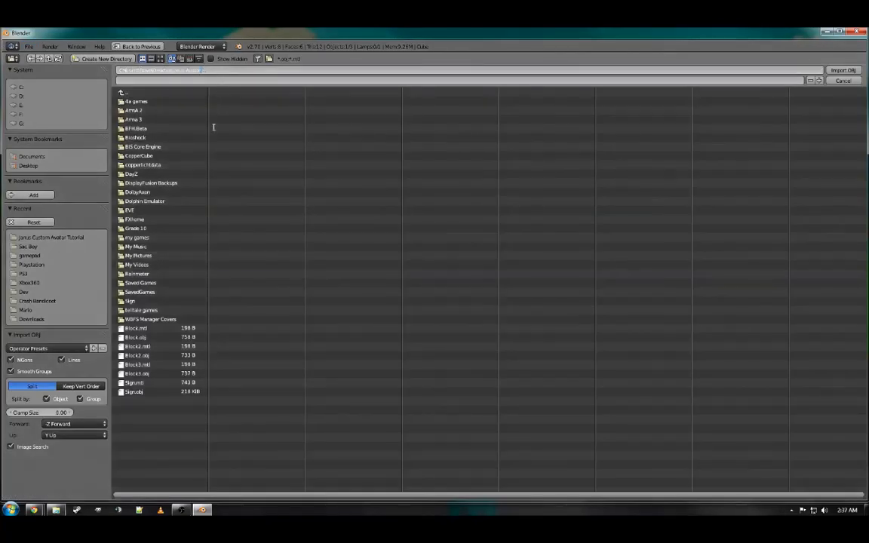
key("Return")
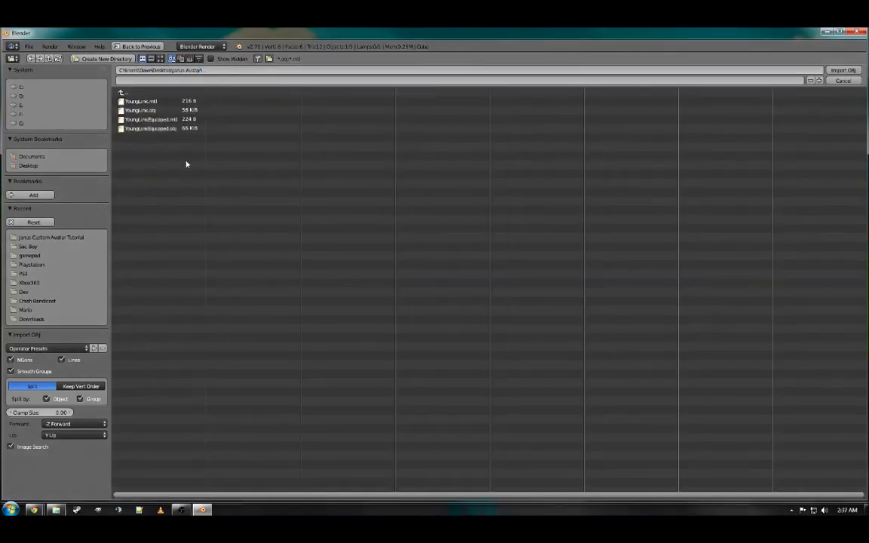
left_click(150, 111)
double_click(151, 110)
scroll(355, 209, "down", 8)
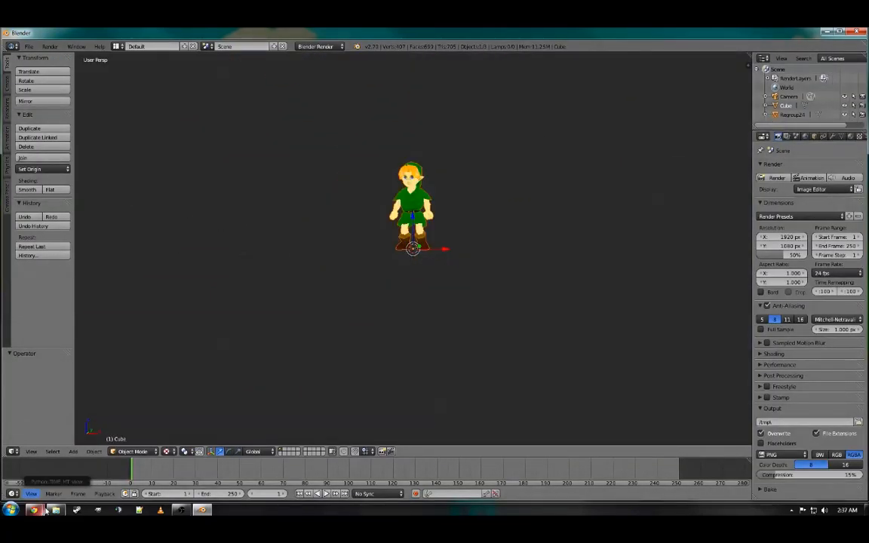
- Return to the Janus Avatar folder and inspect the YoungLink_grp.png texture up close
left_click(55, 510)
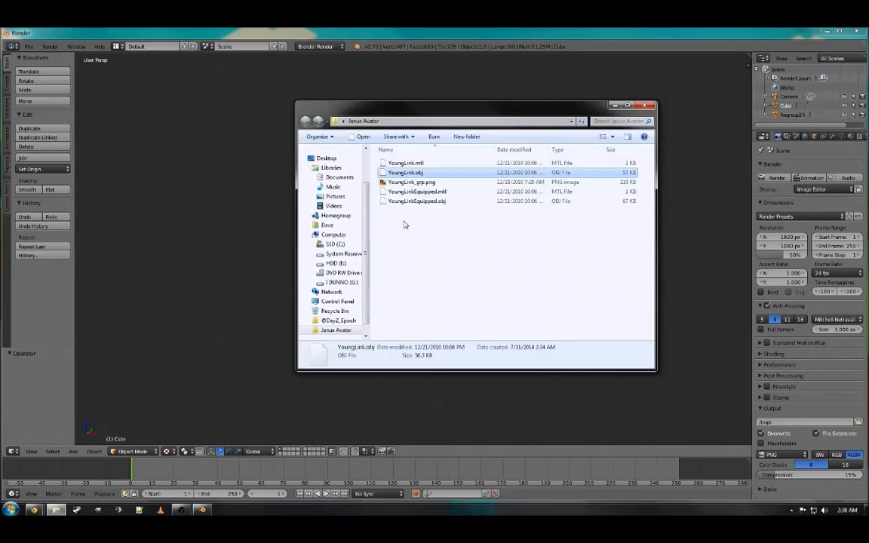
left_click(422, 182)
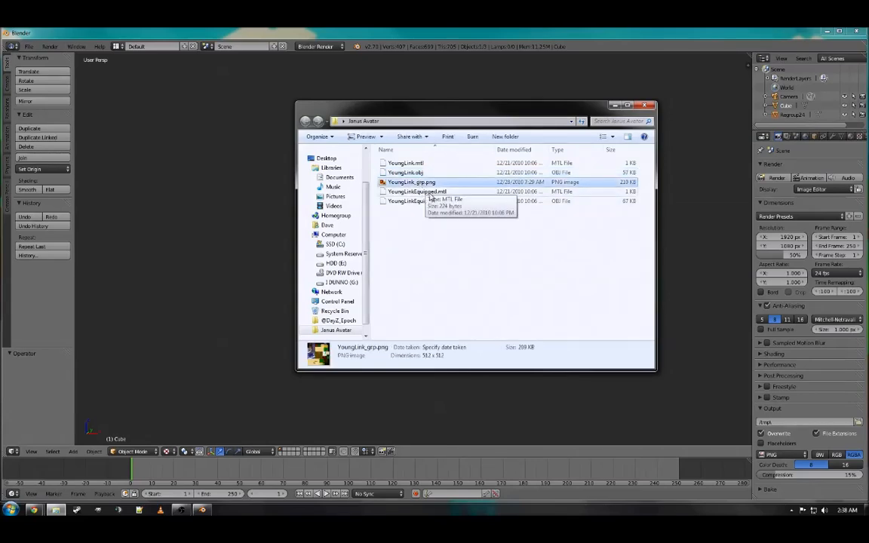
double_click(433, 184)
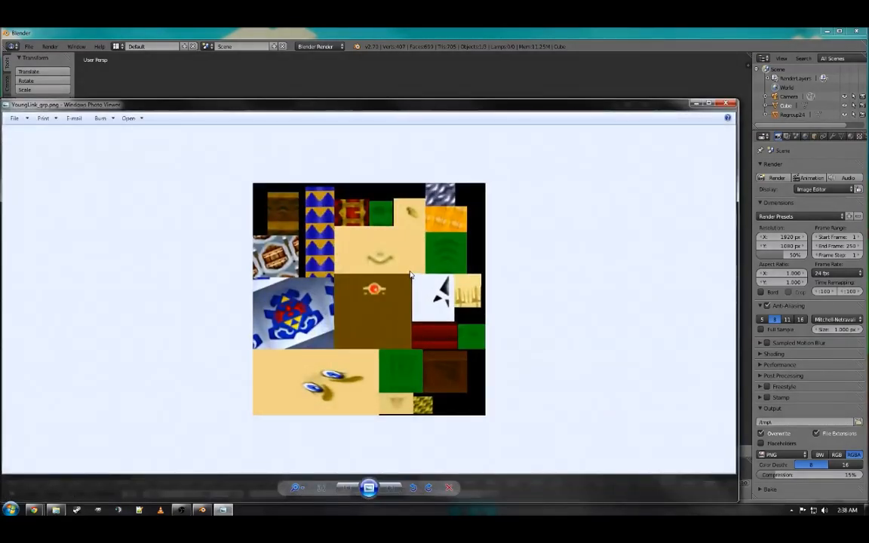
scroll(369, 296, "up", 1)
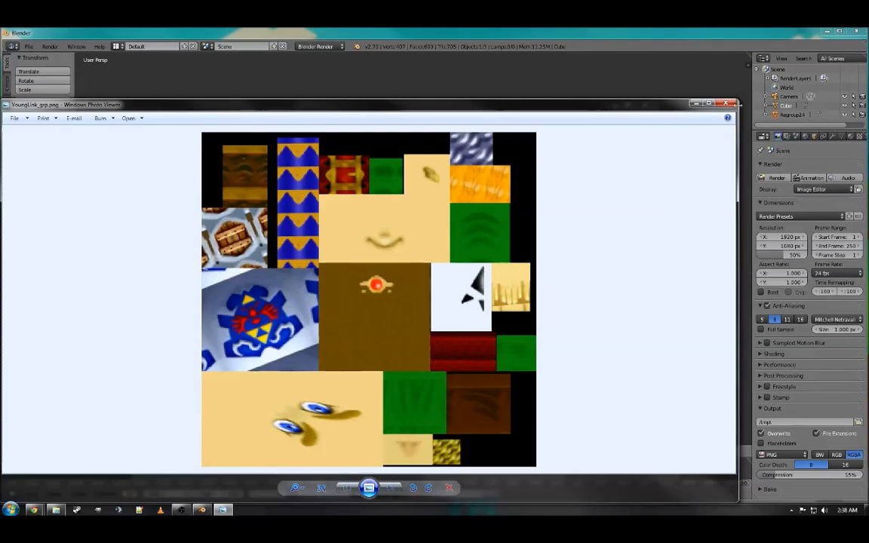
left_click(726, 104)
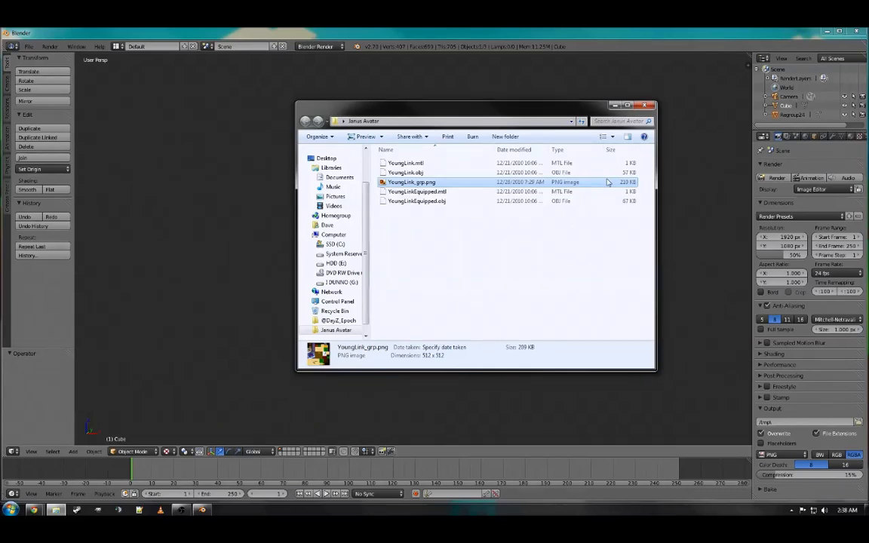
left_click(420, 183)
left_click(460, 186)
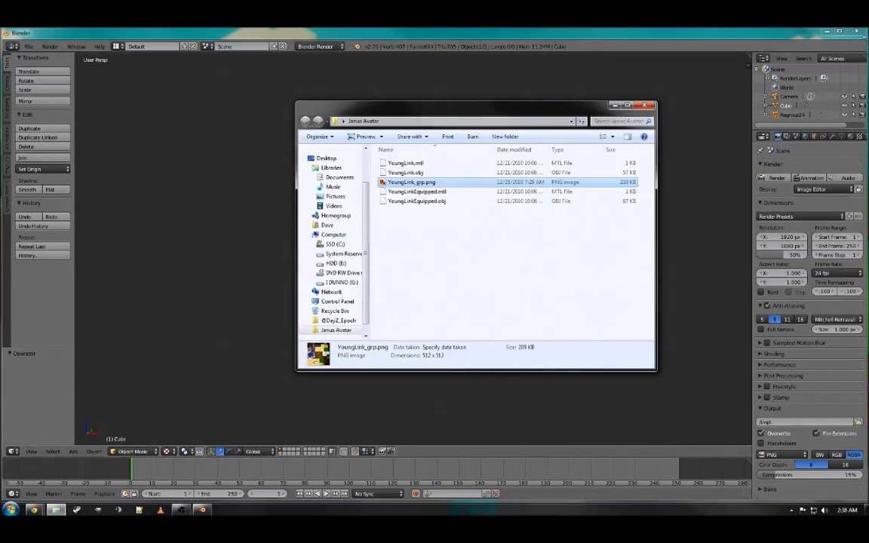
- Go back to Blender and delete the default Cube from the scene
left_click(840, 32)
scroll(440, 233, "up", 4)
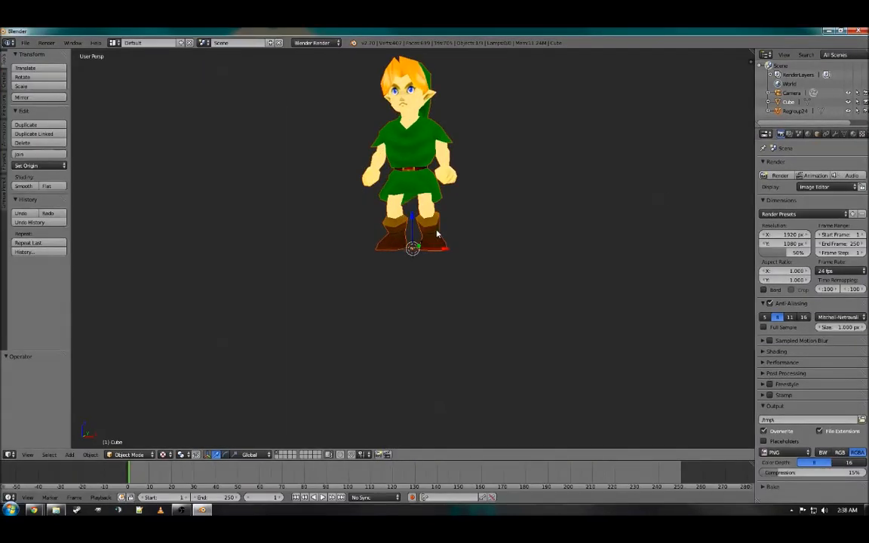
left_click(797, 112)
middle_click_drag(445, 226, 427, 181)
left_click(789, 102)
right_click(785, 102)
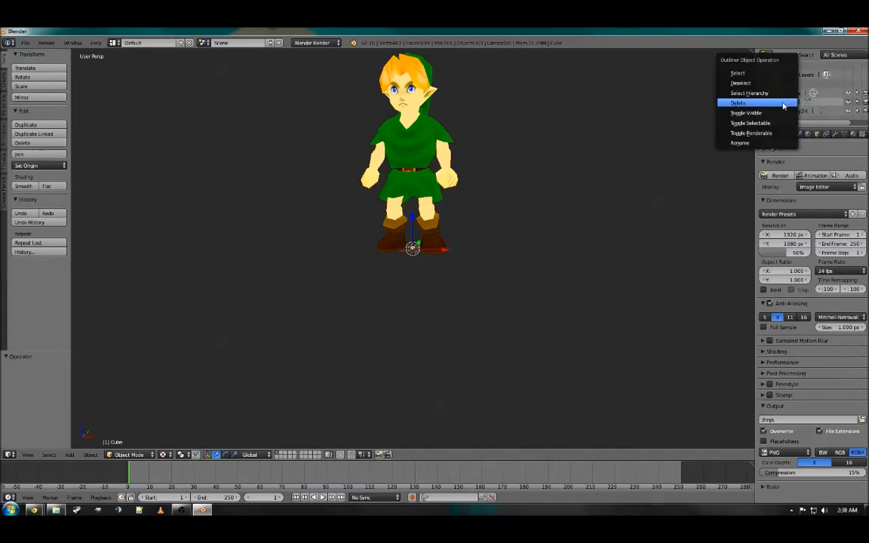
left_click(783, 103)
- Add a mesh plane at the origin between the character's feet
scroll(412, 241, "up", 6)
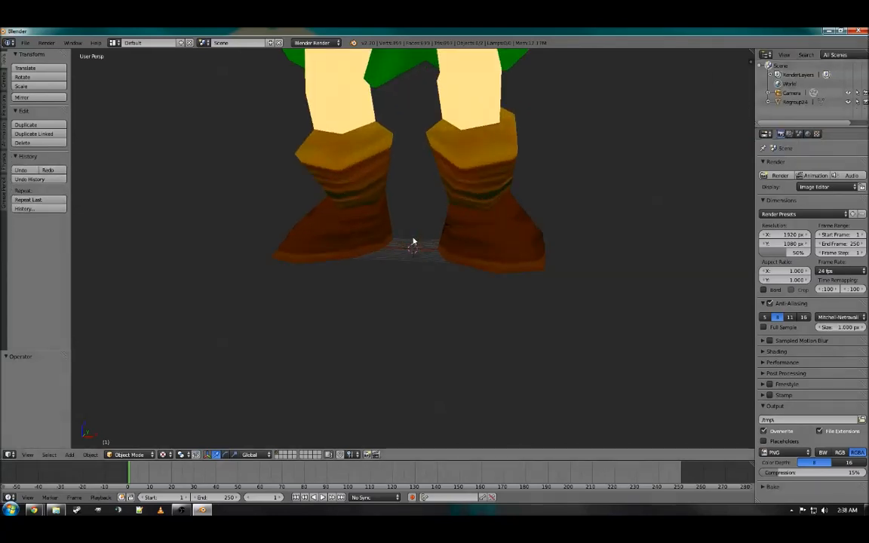
middle_click_drag(412, 241, 389, 259)
left_click(69, 455)
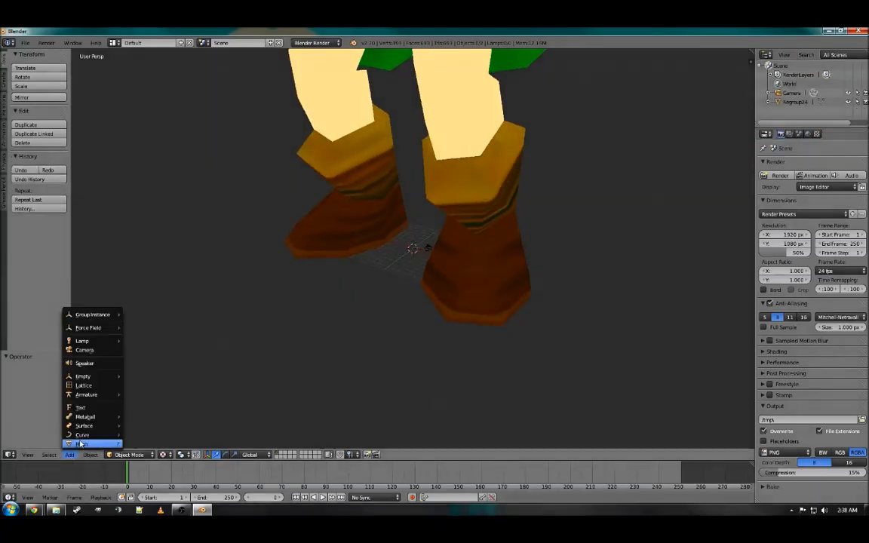
mouse_move(83, 437)
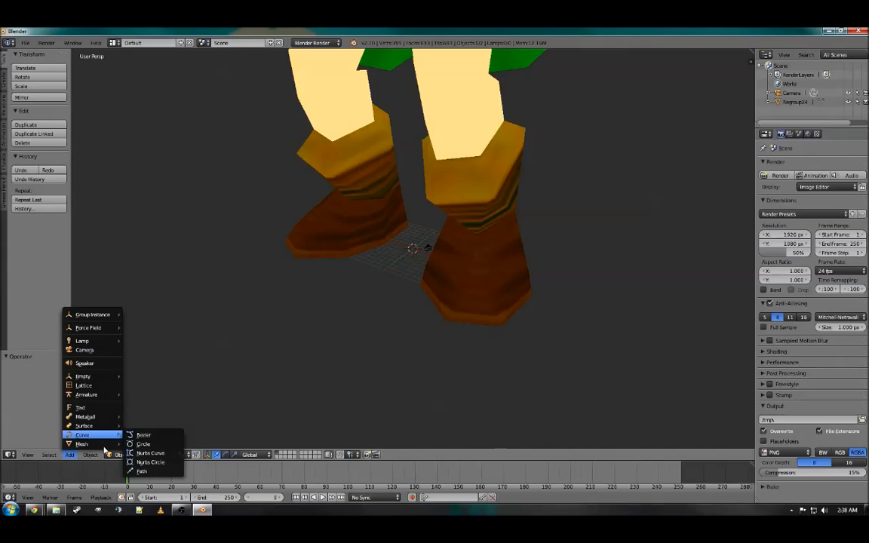
left_click(141, 326)
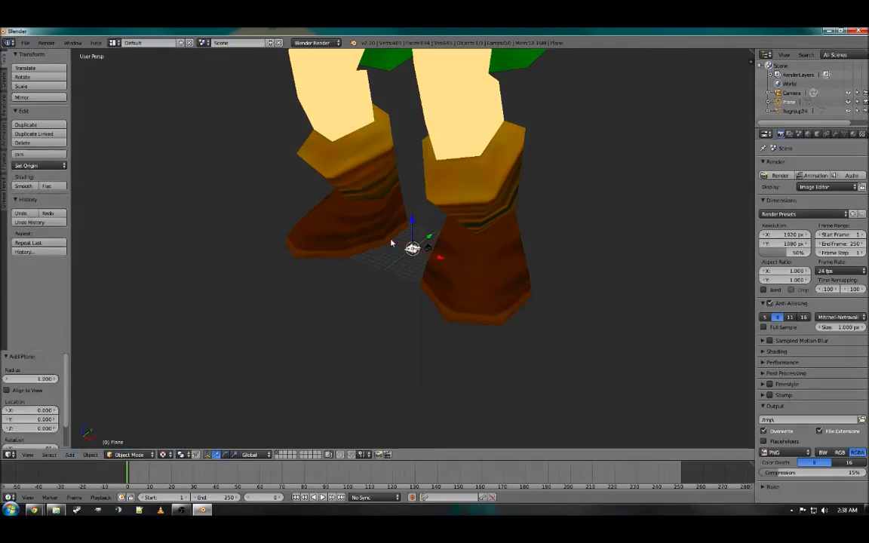
- Move the plane 2 units up along the Z axis
scroll(381, 242, "up", 5)
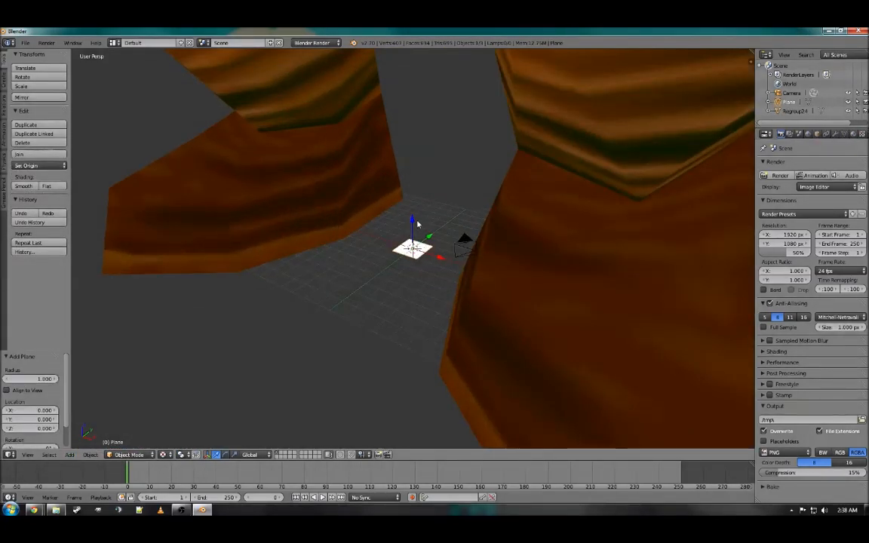
left_click_drag(413, 224, 410, 217)
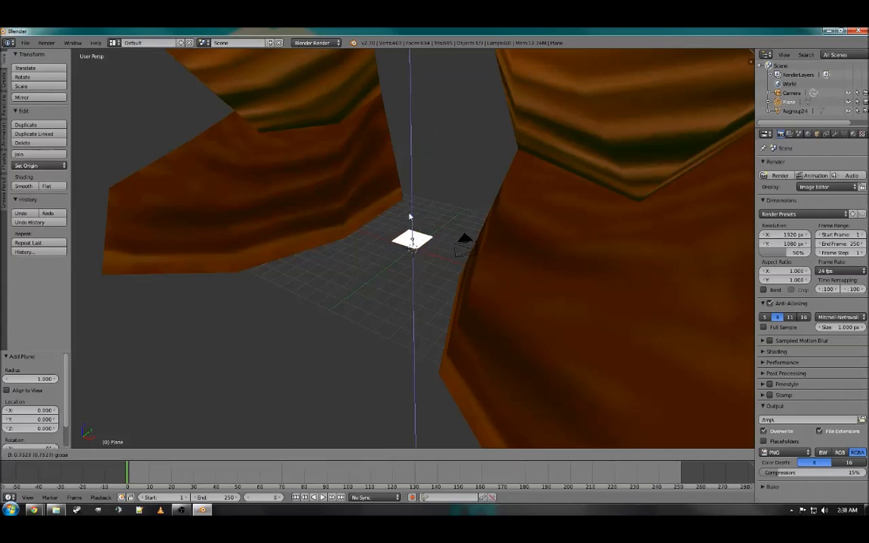
key("2")
key("Return")
- Select the character model and scale it down uniformly by a factor of about 0.023
scroll(393, 208, "down", 5)
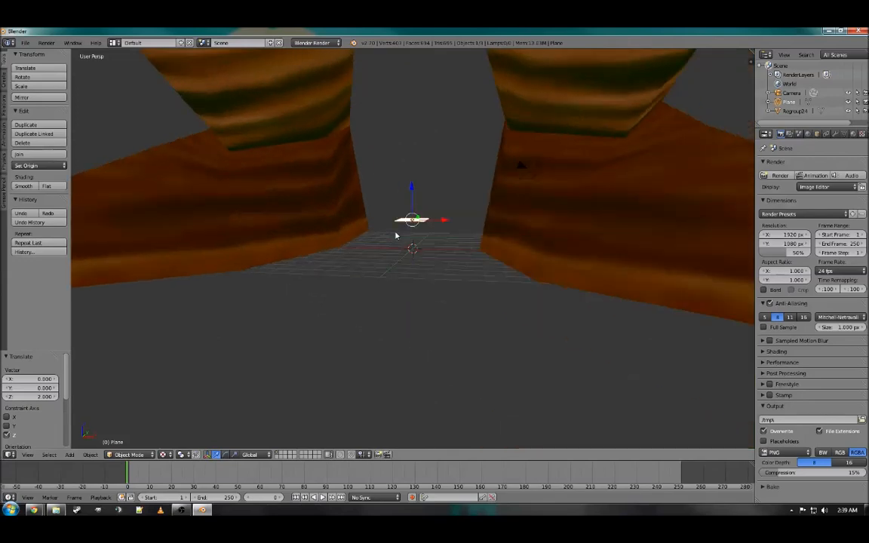
scroll(394, 208, "down", 3)
right_click(407, 85)
key("s")
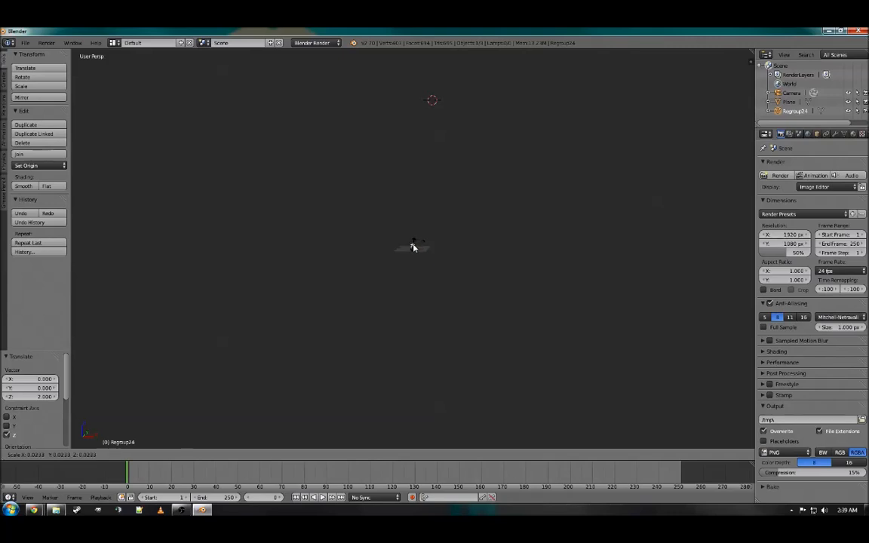
left_click(413, 246)
- Fine-tune the character's size with uniform scalings of about 0.784 and 0.993 so it fits beneath the plane
scroll(413, 248, "up", 6)
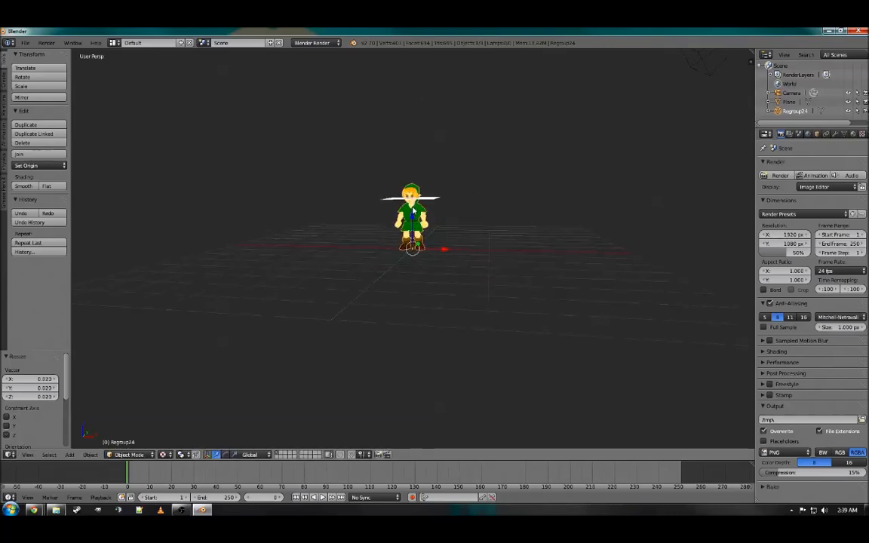
key("s")
left_click(413, 219)
middle_click_drag(413, 219, 472, 195)
scroll(378, 215, "up", 7)
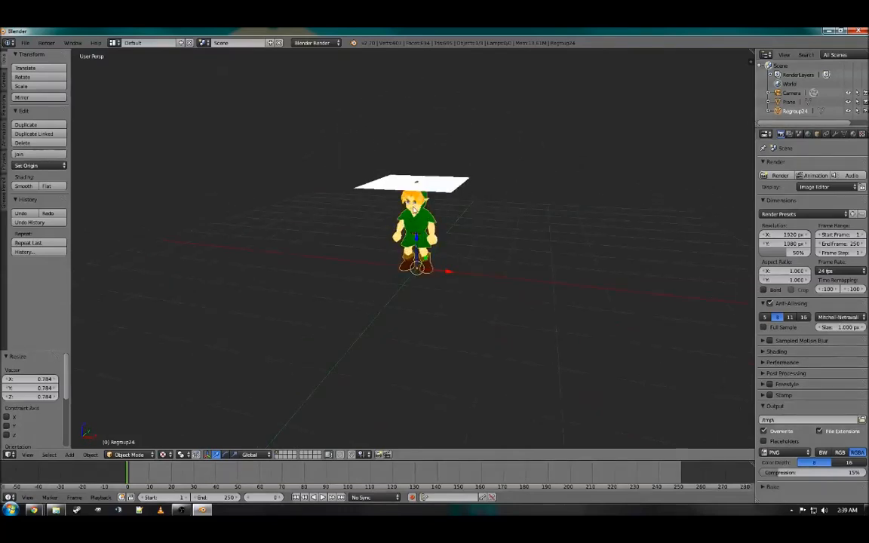
key("s")
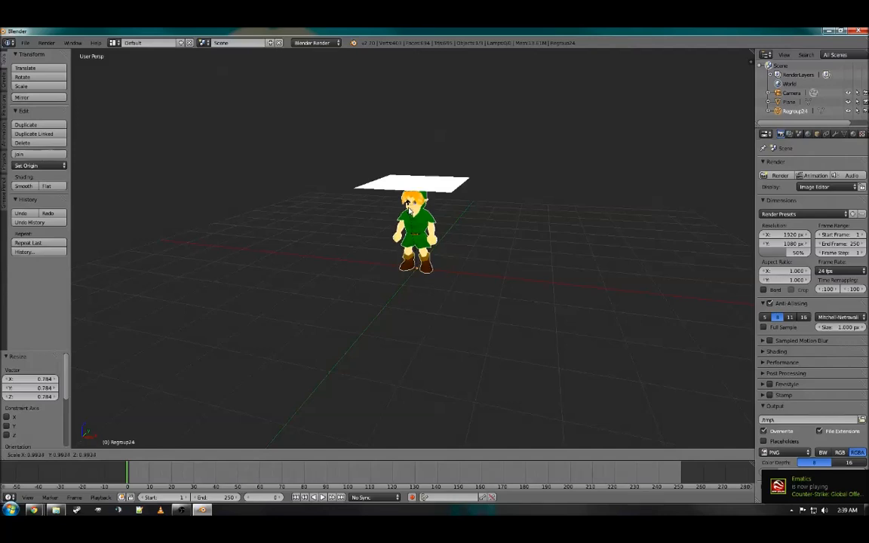
left_click(371, 188)
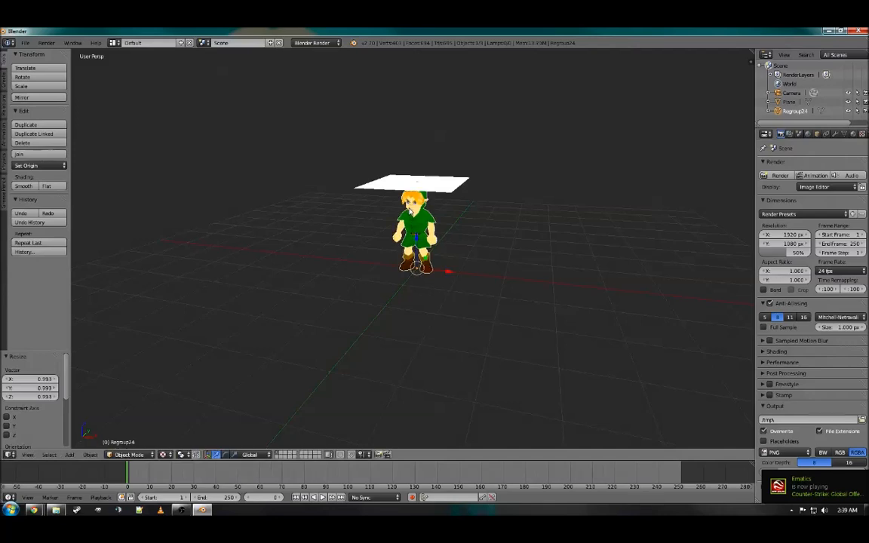
- Delete the height reference plane above the character's head
key("x")
left_click(446, 209)
scroll(419, 193, "up", 5)
middle_click_drag(418, 193, 372, 202)
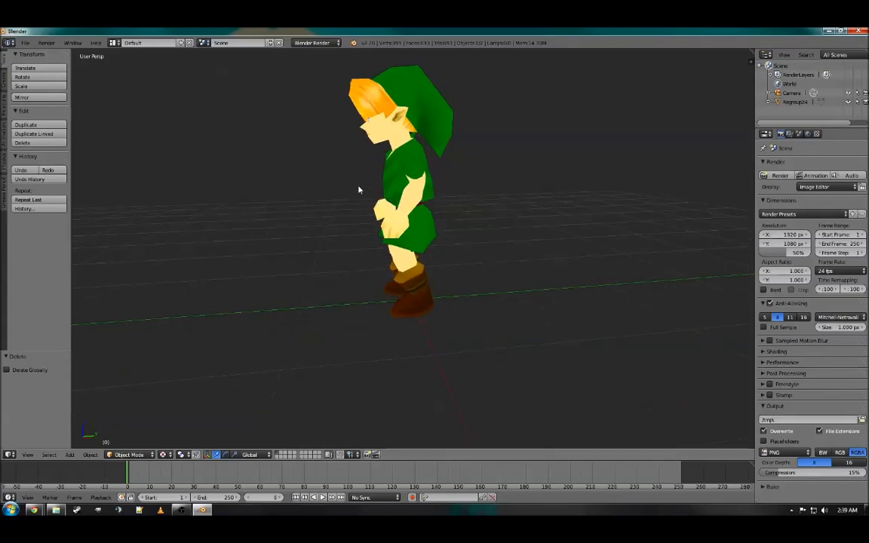
- Save the scene as Scaled.blend in the Janus Avatar folder on the desktop
left_click(25, 43)
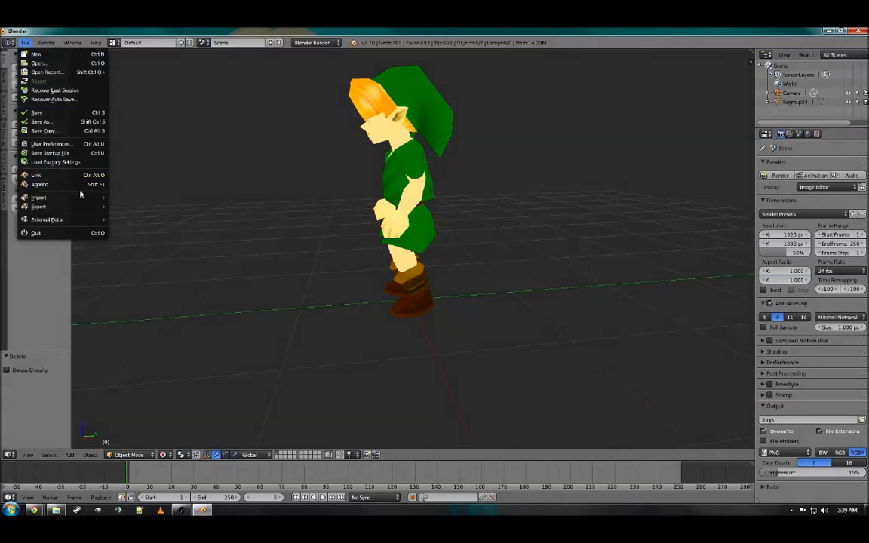
left_click(45, 110)
left_click(158, 67)
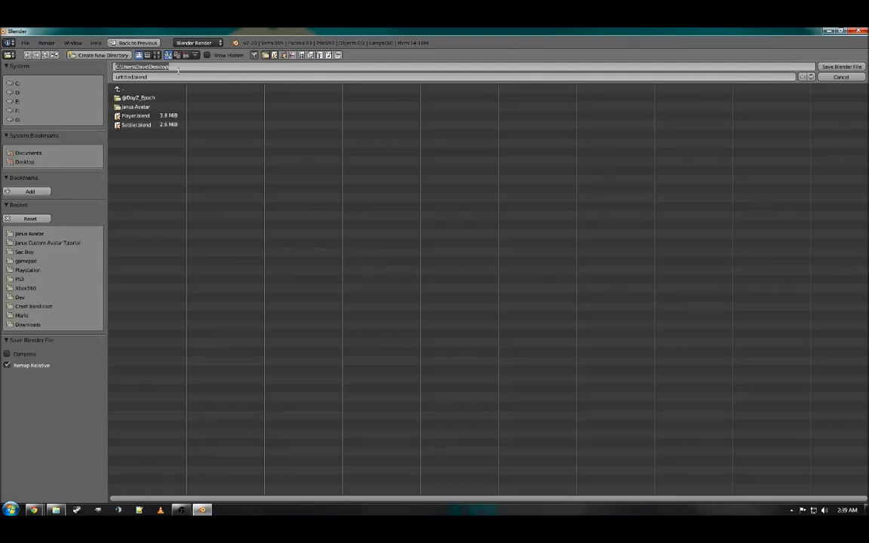
type("C:\\Users\\Dave\\Desktop\\Janus Avatar")
key("Return")
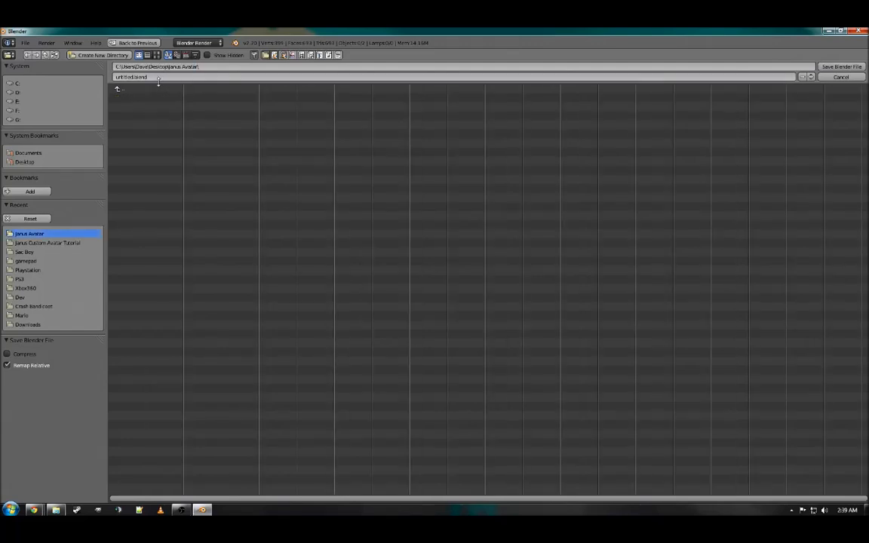
left_click(158, 77)
type("my")
key("Return")
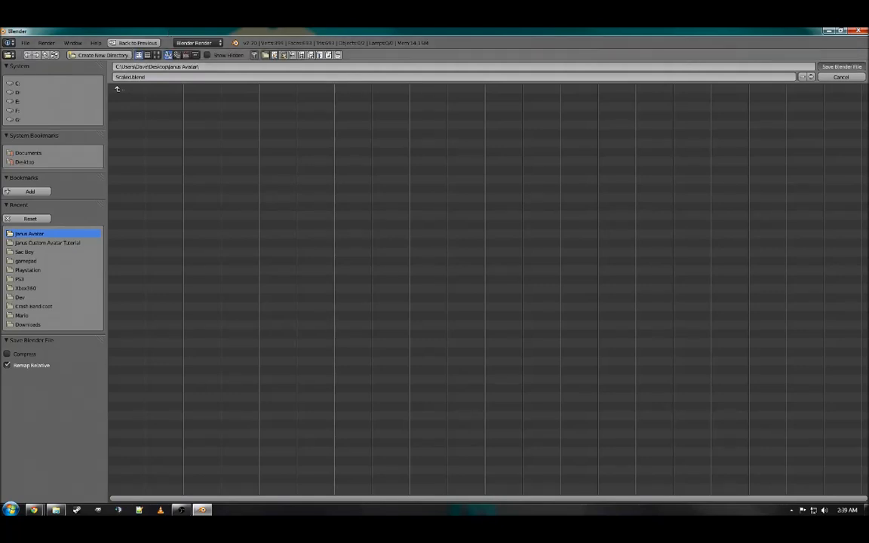
left_click(841, 66)
- Select the character model and enter Edit Mode with all of its geometry deselected
middle_click_drag(368, 221, 388, 216)
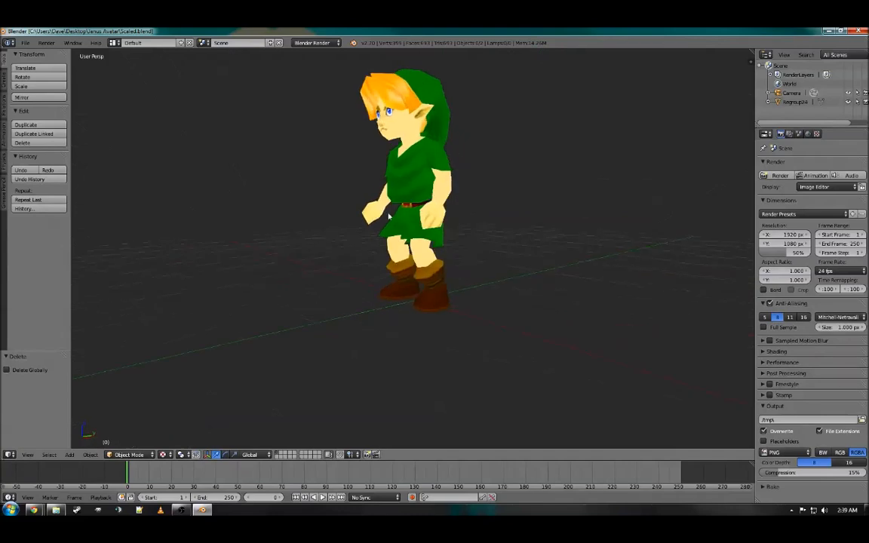
middle_click_drag(394, 184, 414, 218)
right_click(414, 217)
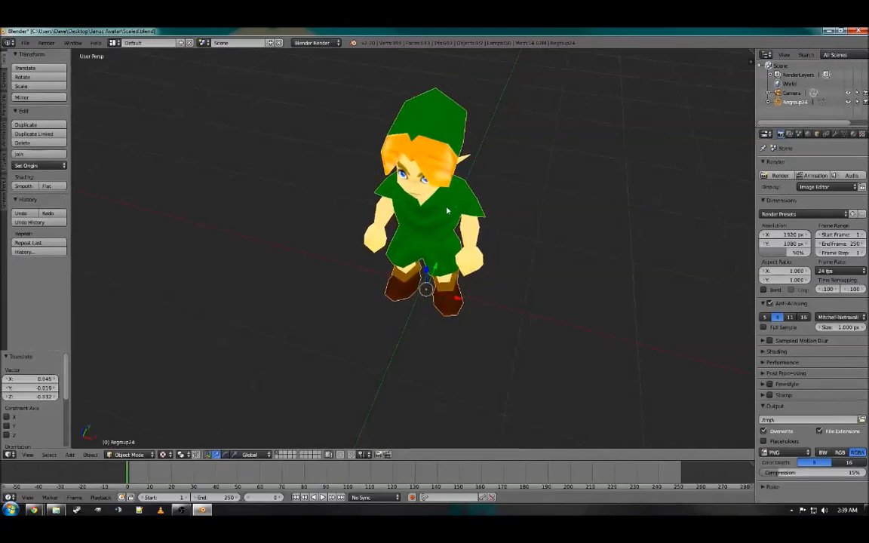
key("Tab")
middle_click_drag(323, 262, 240, 208)
key("a")
mouse_move(246, 117)
middle_mouse_down()
mouse_move(269, 131)
mouse_move(250, 132)
middle_mouse_up()
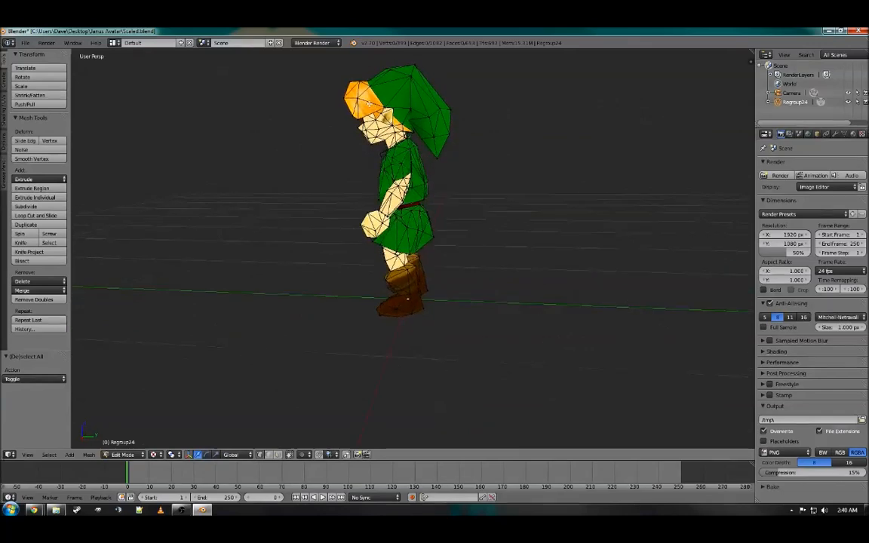
- Try to delete the vertices of a triangular face on the side of the neck
scroll(411, 237, "up", 6)
middle_click_drag(412, 236, 330, 335)
right_click(397, 257)
key("x")
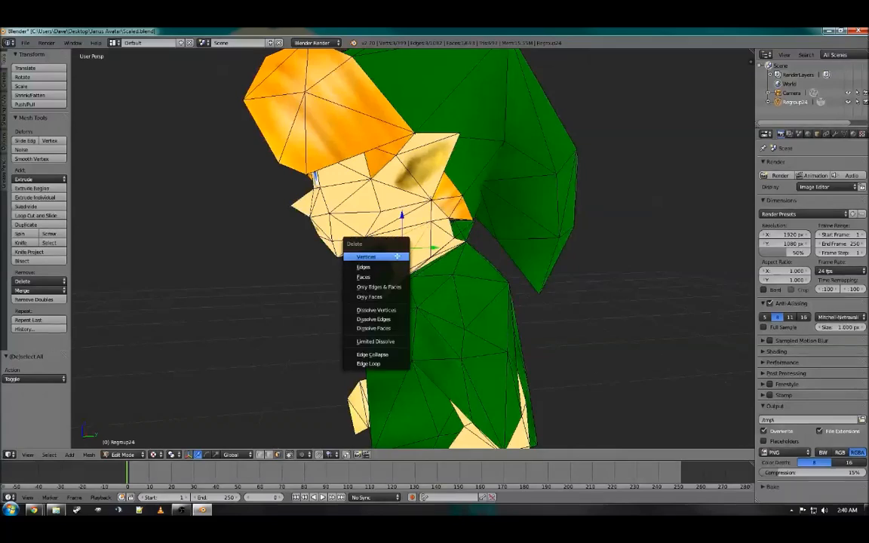
left_click(397, 256)
middle_click_drag(397, 256, 465, 219)
key("ctrl+z")
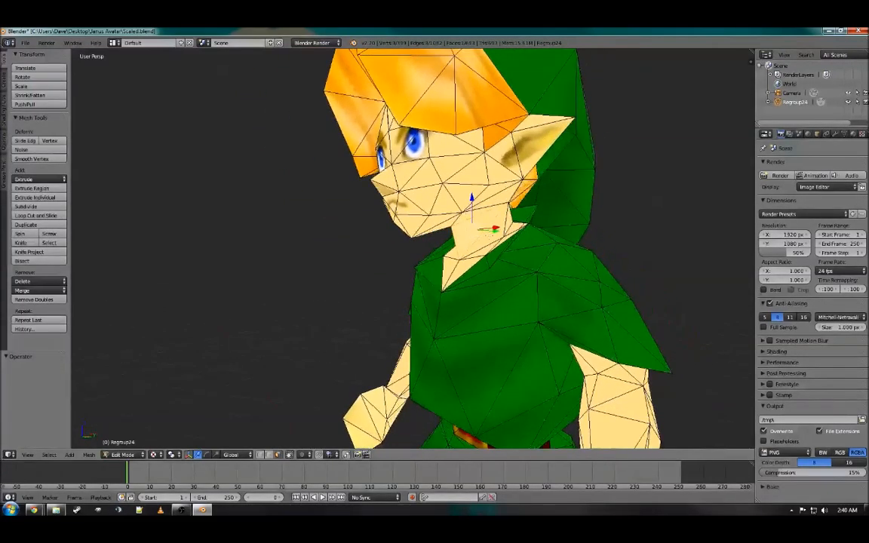
- Try to delete two triangular faces on the side of the neck just below the jaw
scroll(480, 234, "up", 2)
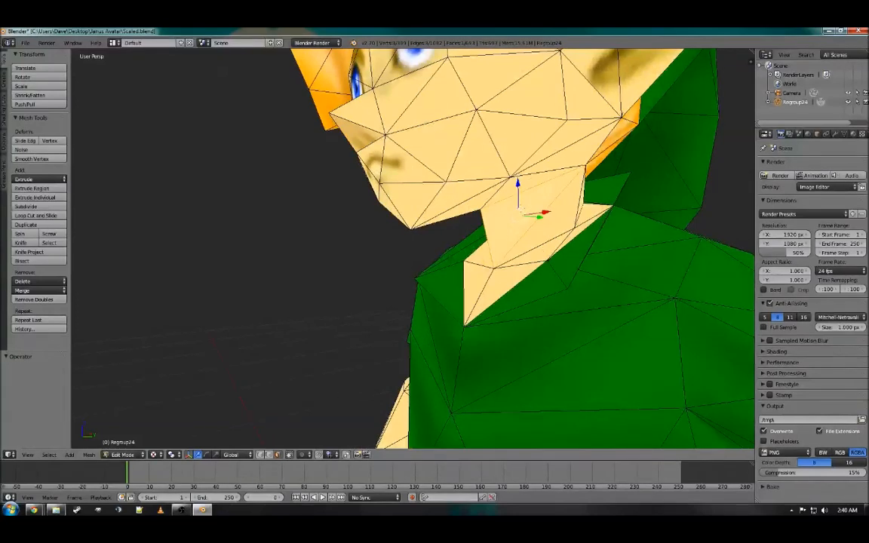
key("x")
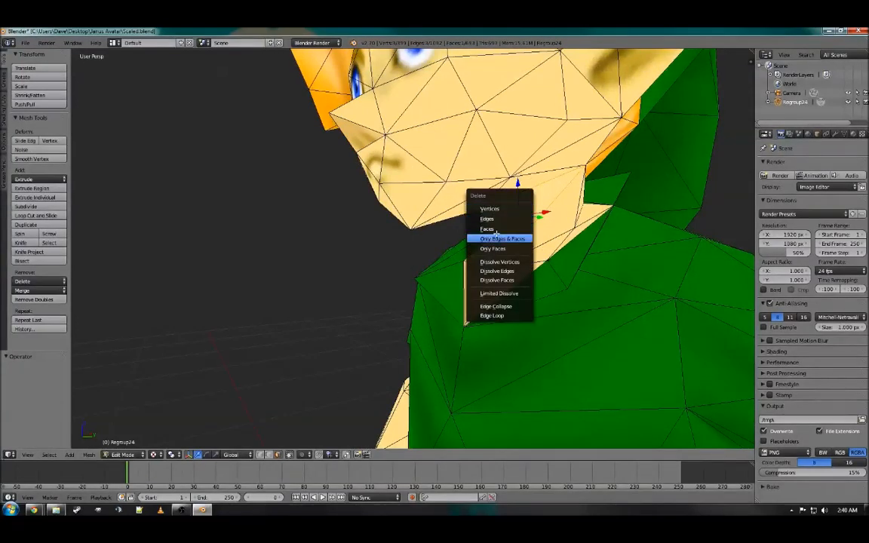
left_click(503, 227)
right_click(549, 208)
key("x")
left_click(555, 210)
mouse_move(555, 210)
middle_mouse_down()
mouse_move(504, 189)
mouse_move(476, 199)
middle_mouse_up()
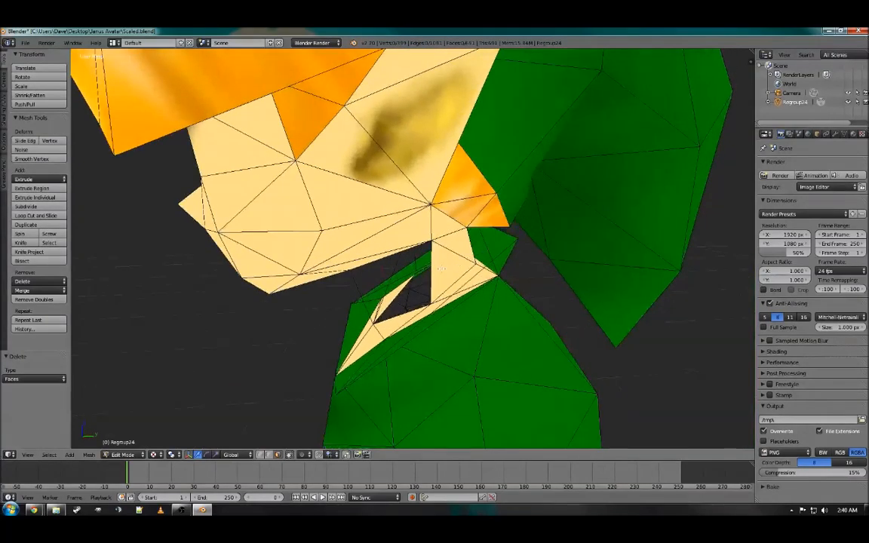
key("x")
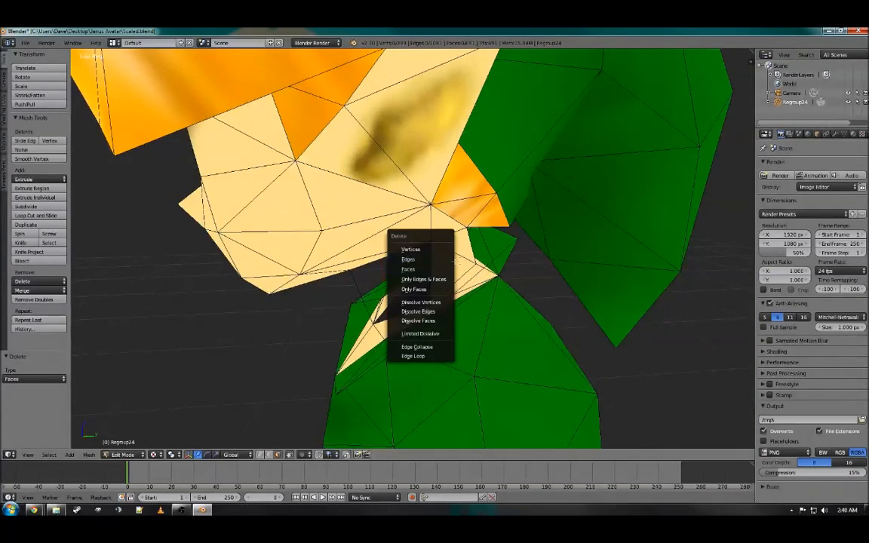
key("Escape")
key("ctrl+z")
key("ctrl+z")
key("ctrl+z")
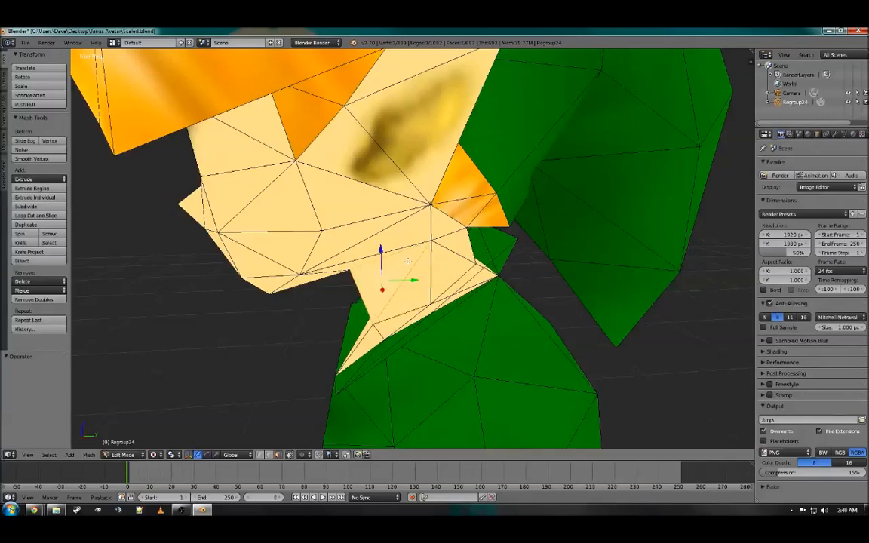
- Delete the edges joining the head to the neck, working around both sides of the jaw
middle_click_drag(410, 262, 417, 234)
middle_click_drag(381, 211, 409, 207)
key("x")
right_click(551, 219)
key("x")
middle_click_drag(551, 220, 353, 225)
right_click(449, 157)
key("x")
right_click(422, 225)
key("x")
right_click(350, 115)
- Delete the rest of the head geometry and leftover edges above the neck, leaving only the body
key("space")
left_click(59, 458)
left_click(89, 261)
key("x")
left_click(354, 225)
middle_click_drag(597, 199, 566, 276)
key("x")
right_click(584, 193)
key("x")
left_click(567, 169)
scroll(607, 248, "down", 8)
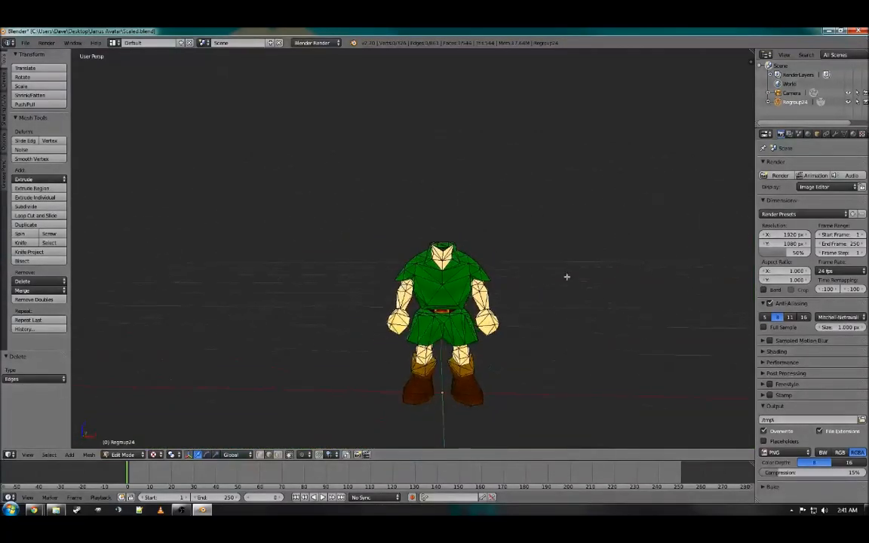
- Select the open boundary edges around the hole at the top of the neck
scroll(566, 277, "up", 8)
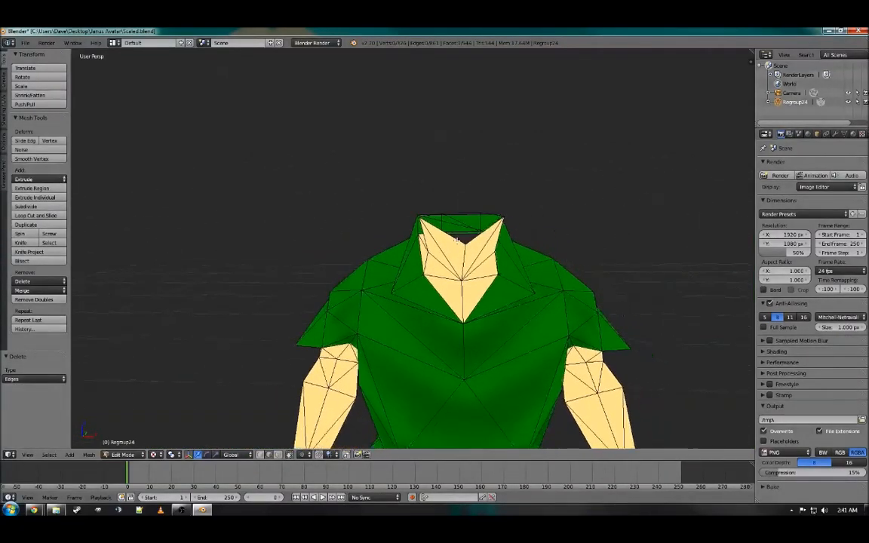
scroll(456, 240, "down", 6)
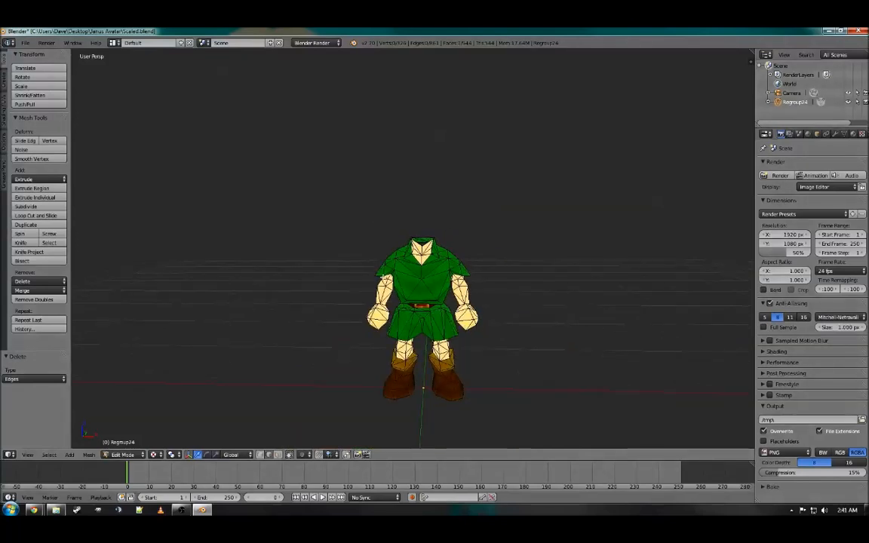
scroll(400, 256, "down", 1)
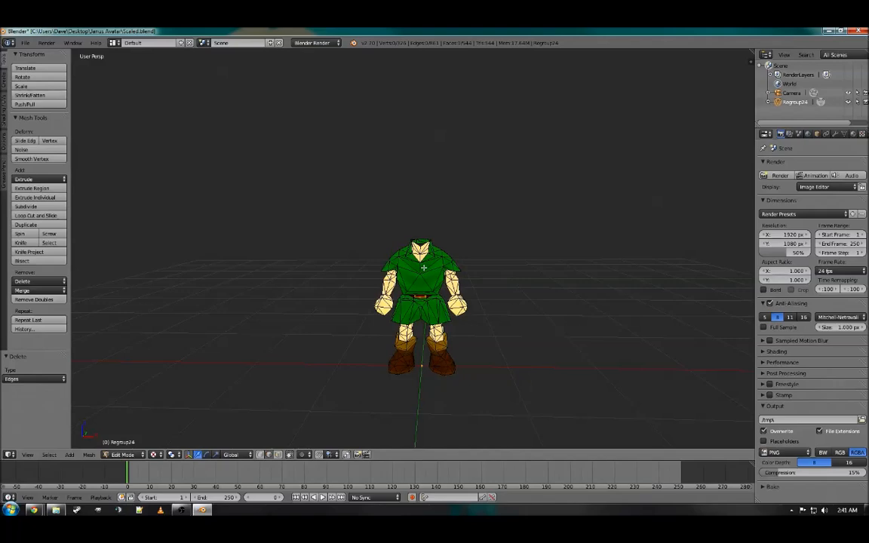
scroll(400, 240, "up", 7)
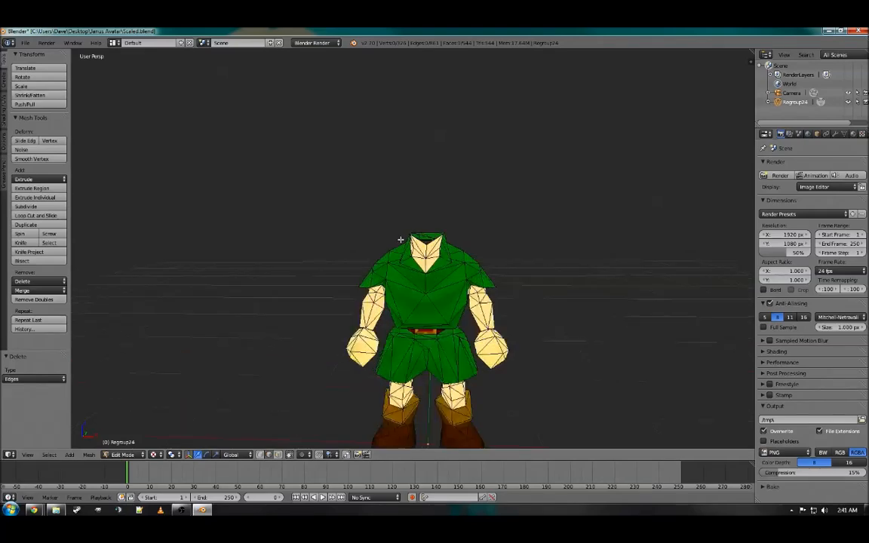
middle_click_drag(437, 224, 442, 258)
scroll(433, 255, "up", 3)
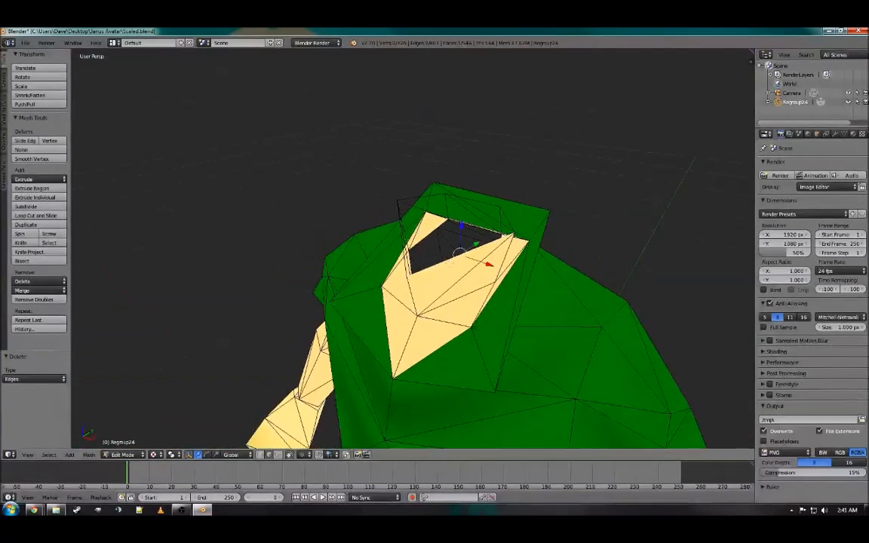
middle_click_drag(365, 221, 438, 242)
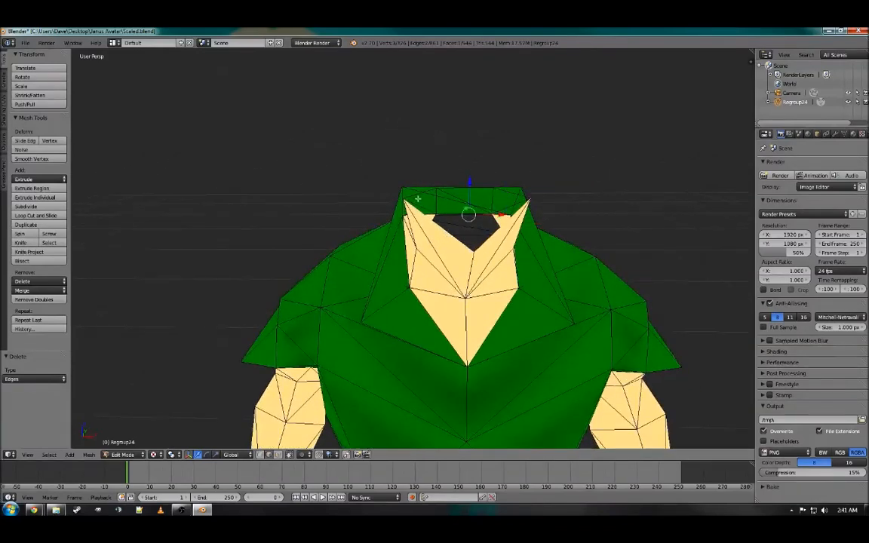
middle_click_drag(529, 197, 451, 199)
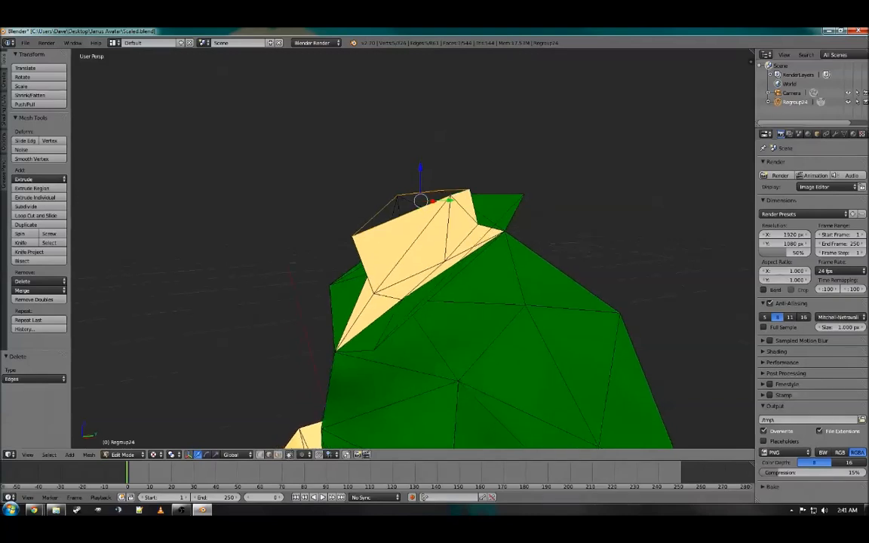
- Try to close the neck opening with Grid Fill
left_click(89, 456)
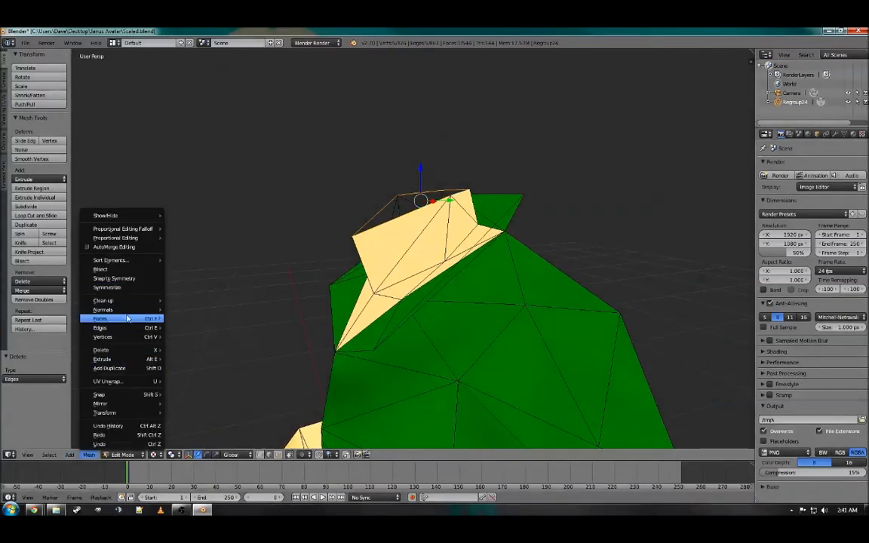
mouse_move(127, 319)
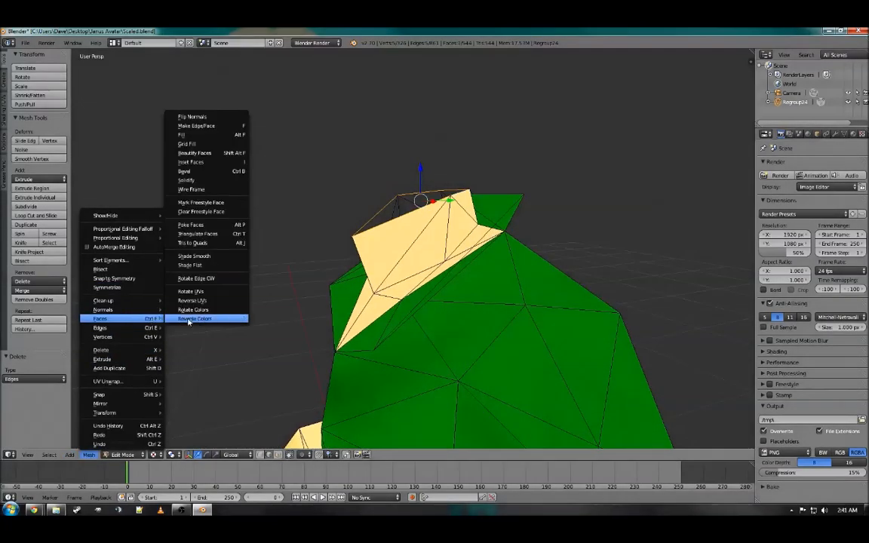
left_click(201, 144)
- Close the neck opening with faces using the Fill operation and clear the selection
left_click(89, 455)
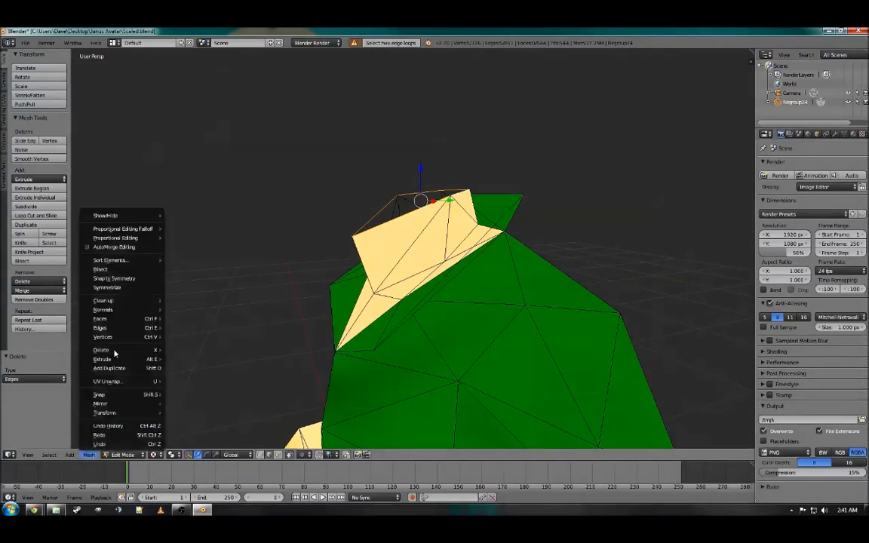
mouse_move(112, 328)
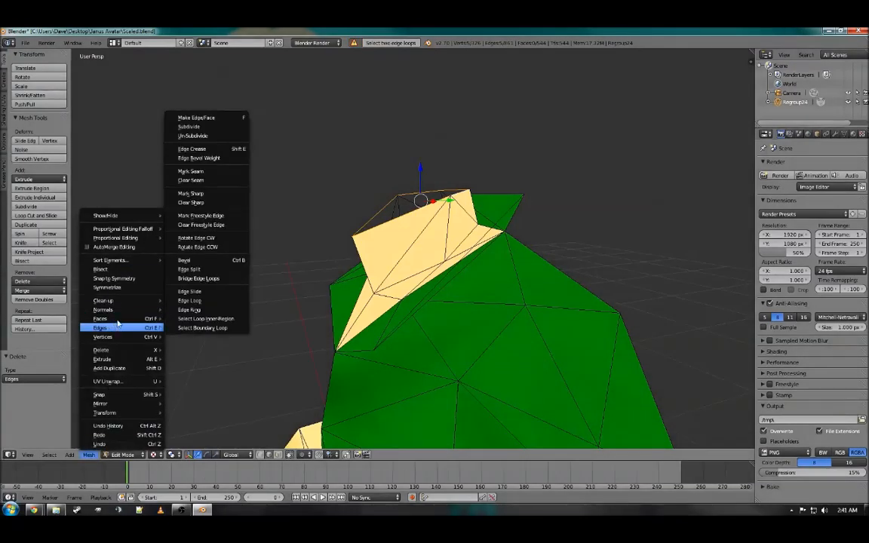
mouse_move(159, 321)
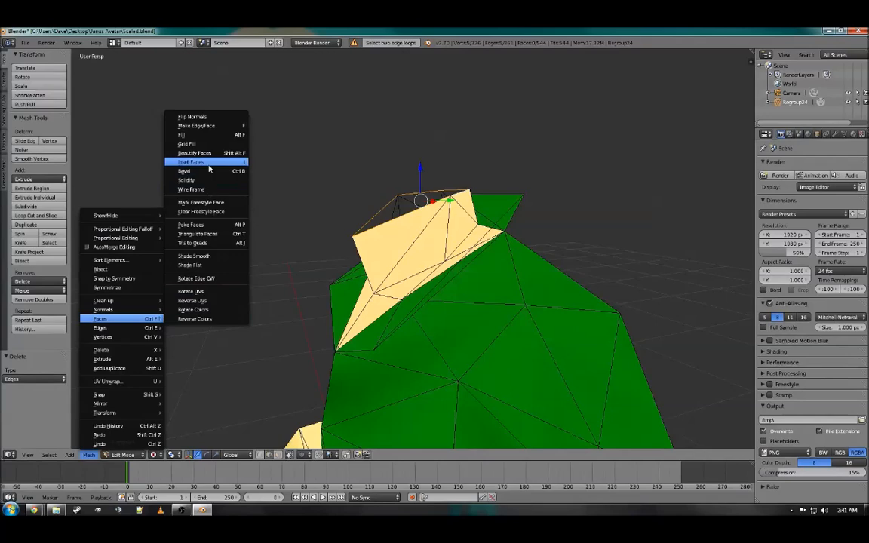
left_click(206, 135)
middle_click_drag(207, 136, 266, 152)
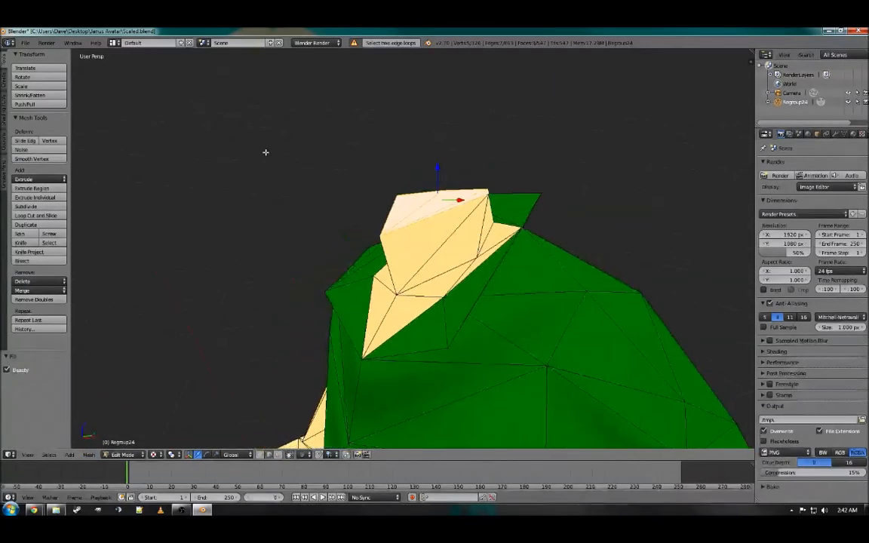
middle_click_drag(318, 157, 393, 296)
key("a")
scroll(375, 258, "down", 5)
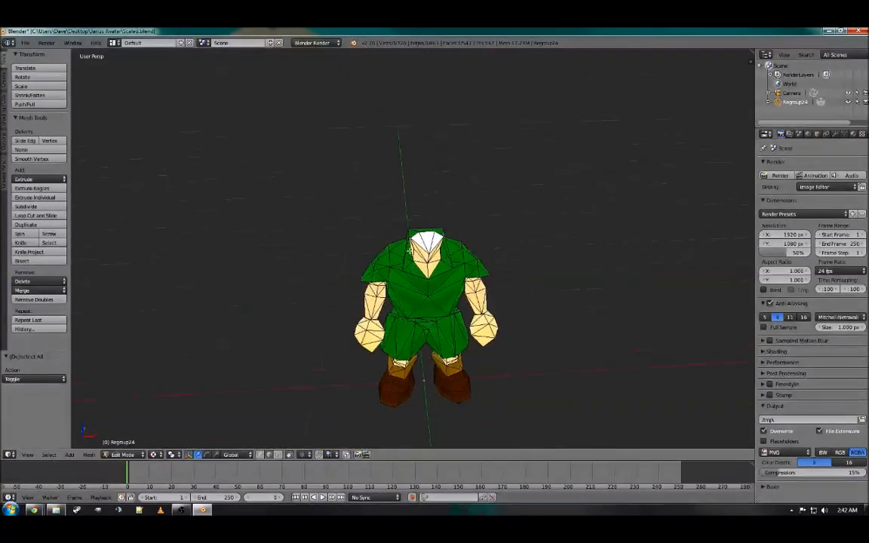
scroll(433, 254, "up", 5)
right_click(464, 224)
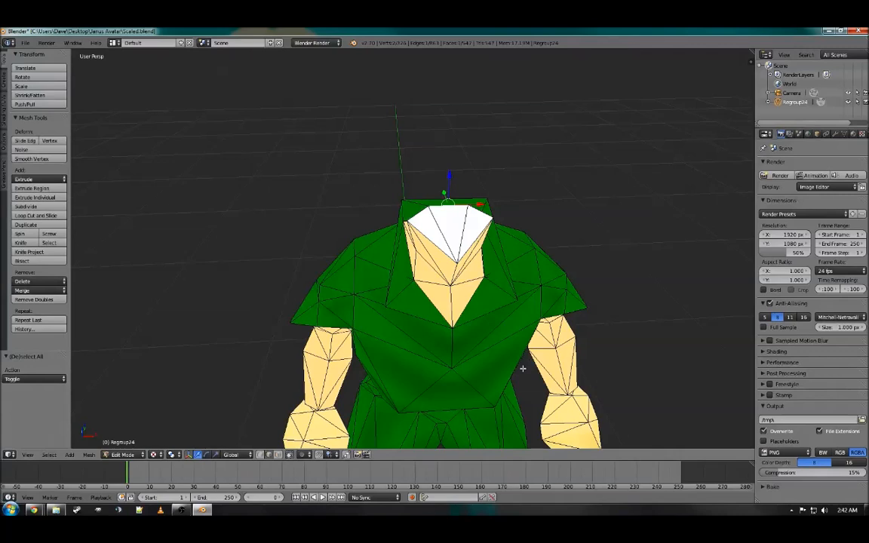
- Export the headless body as a Wavefront OBJ named Link_Body.obj in the Janus Avatar folder
left_click(25, 43)
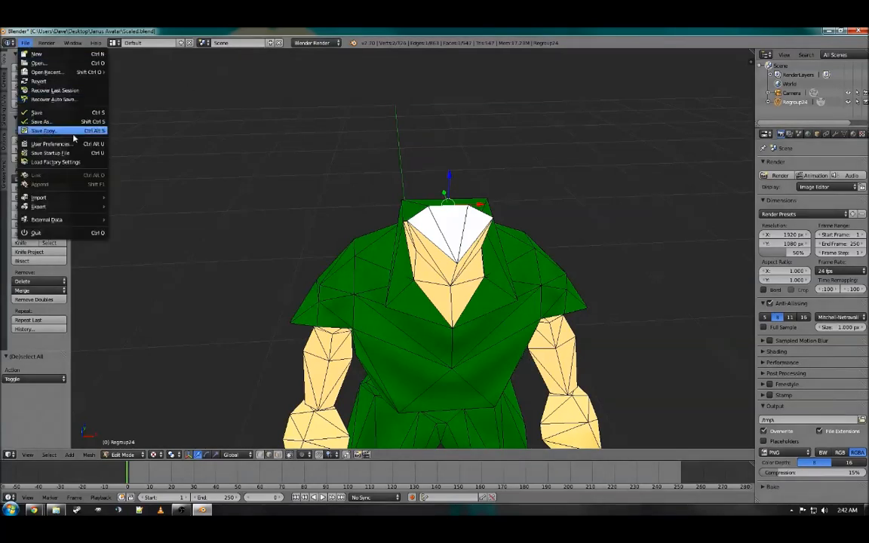
mouse_move(50, 211)
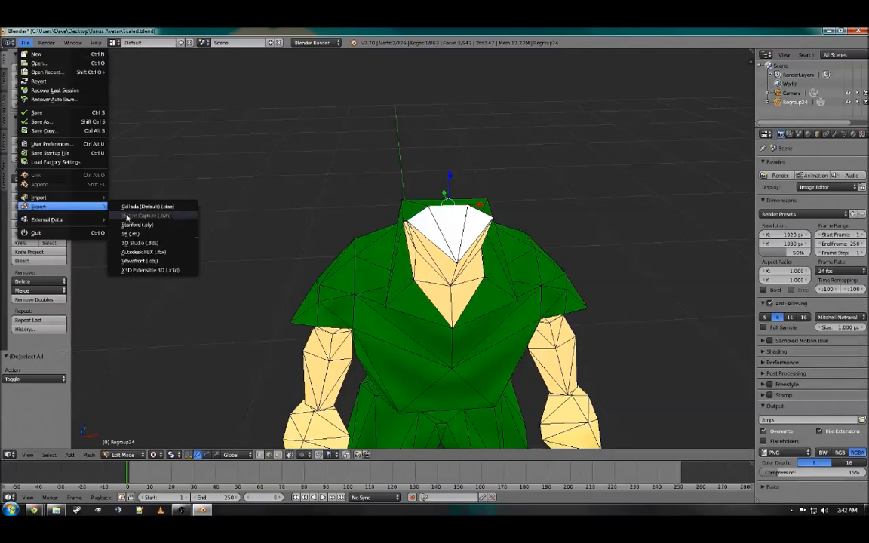
left_click(174, 262)
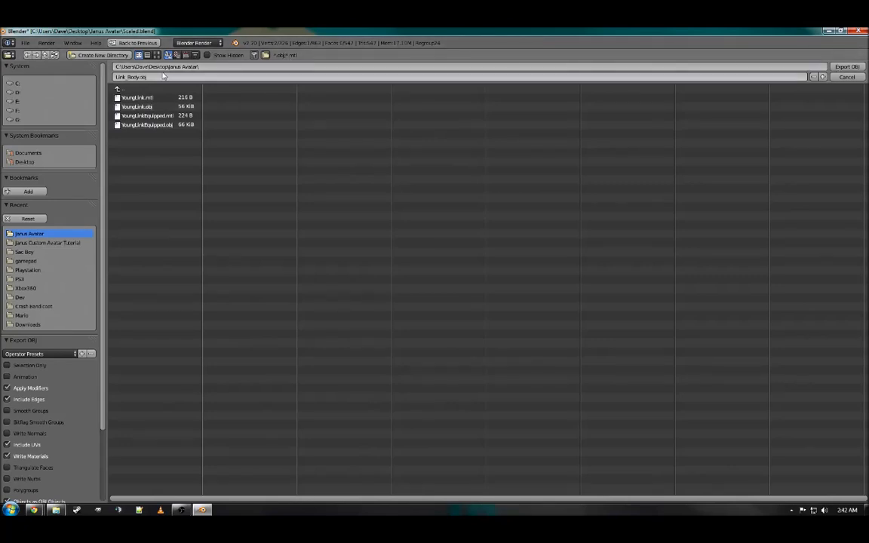
left_click(845, 66)
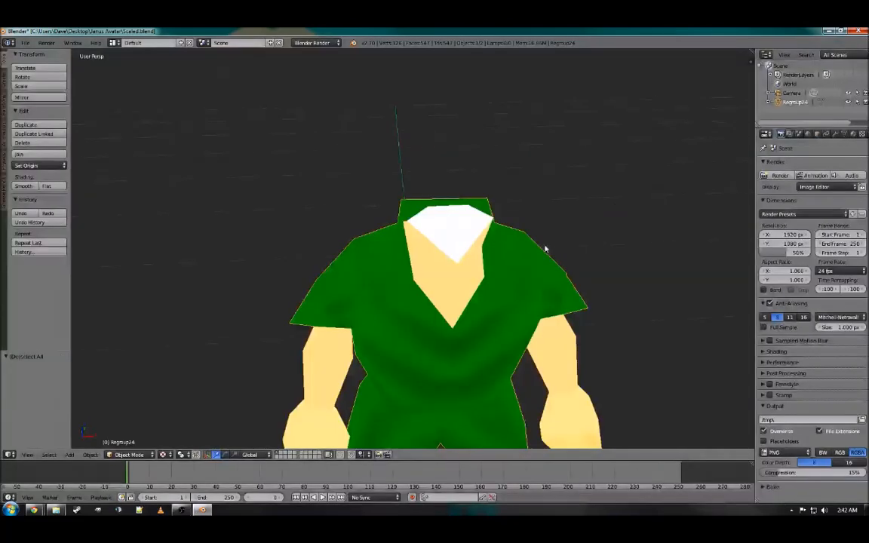
- Check the Janus Avatar folder for the exported Link_Body OBJ and MTL files and the YoungLink_grp.png texture
scroll(528, 264, "up", 2)
left_click(54, 511)
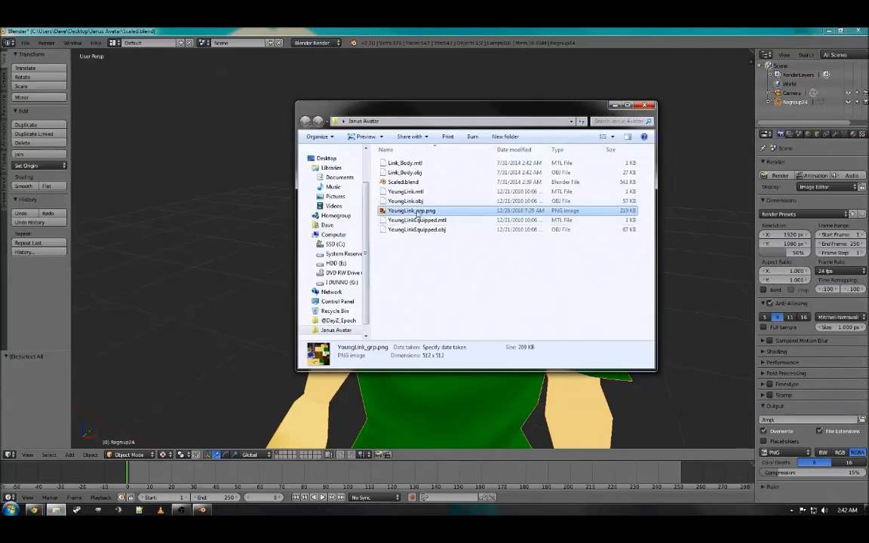
left_click(418, 173)
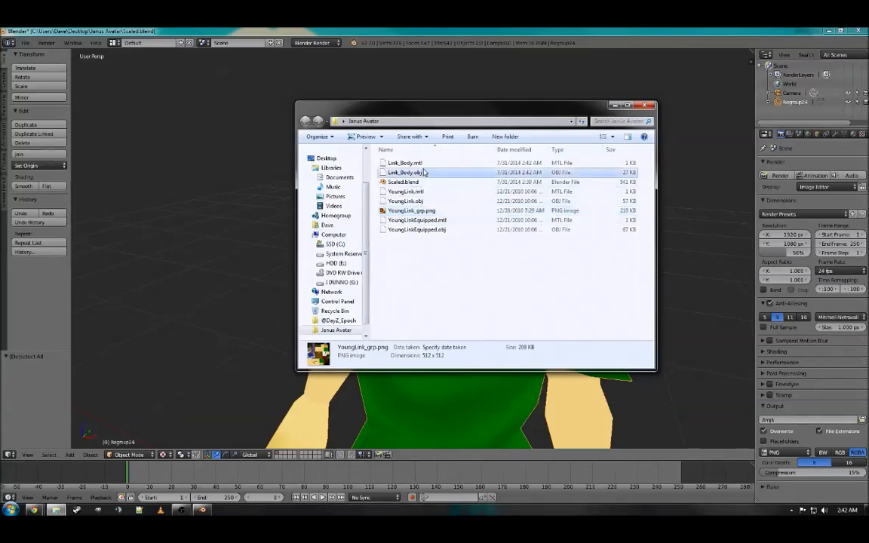
left_click(420, 165)
left_click(423, 211)
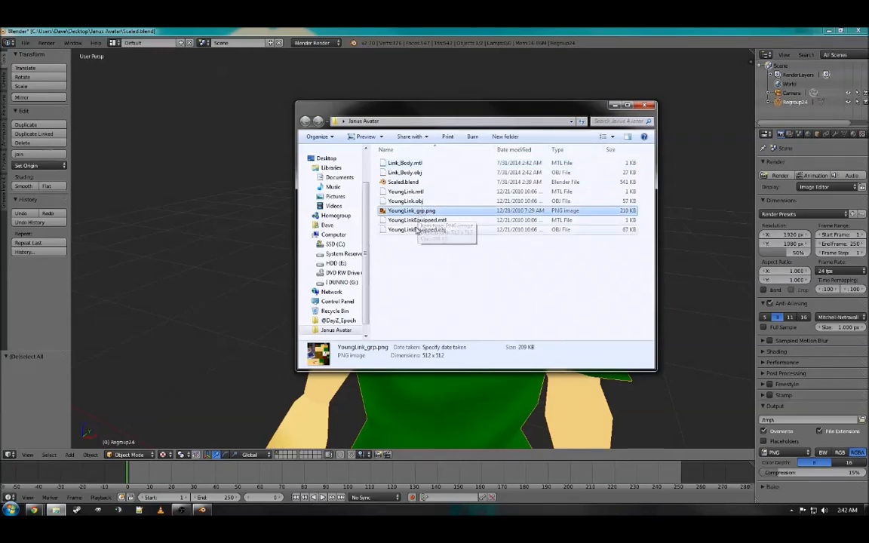
left_click(404, 35)
- Reopen Scaled.blend from the Janus Avatar folder to bring back the complete model
middle_click_drag(493, 243, 424, 252)
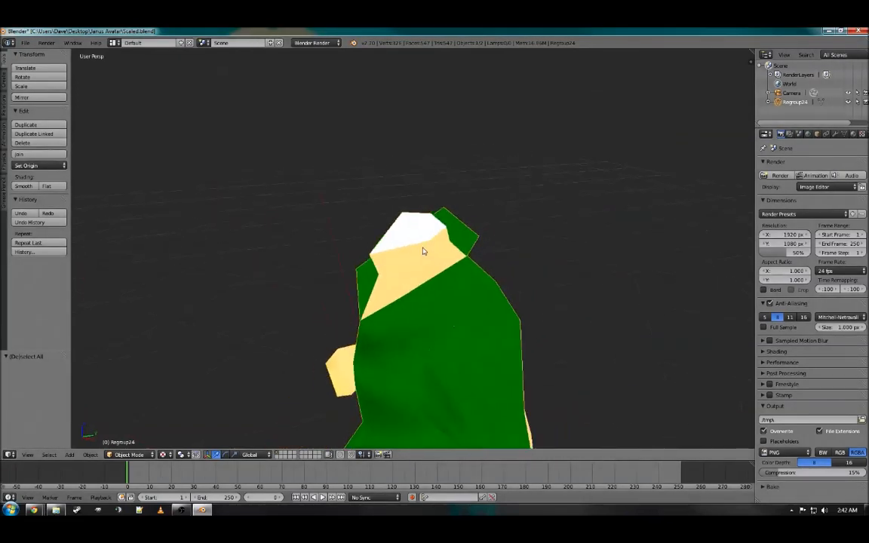
left_click(25, 43)
left_click(46, 70)
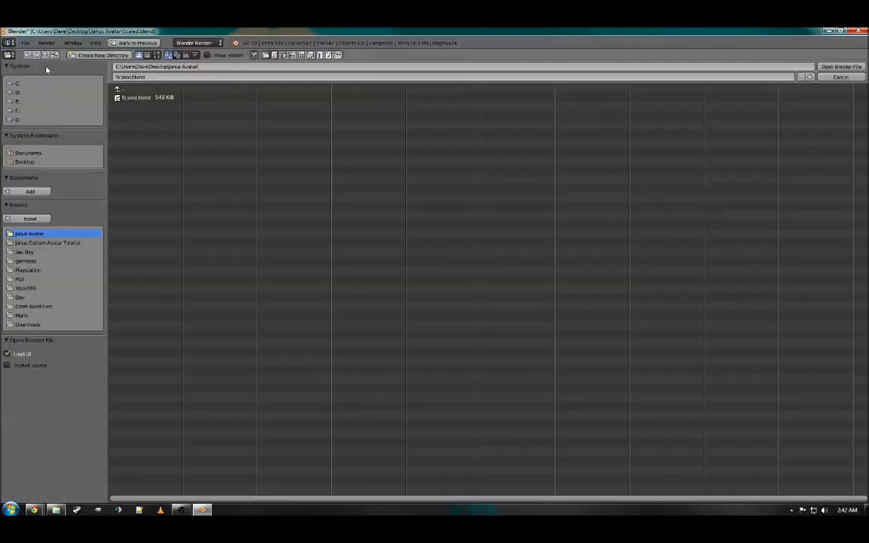
double_click(156, 98)
- Enter Edit Mode on the full Link model and delete the first piece of the neck in face selection
middle_click_drag(290, 157, 405, 181)
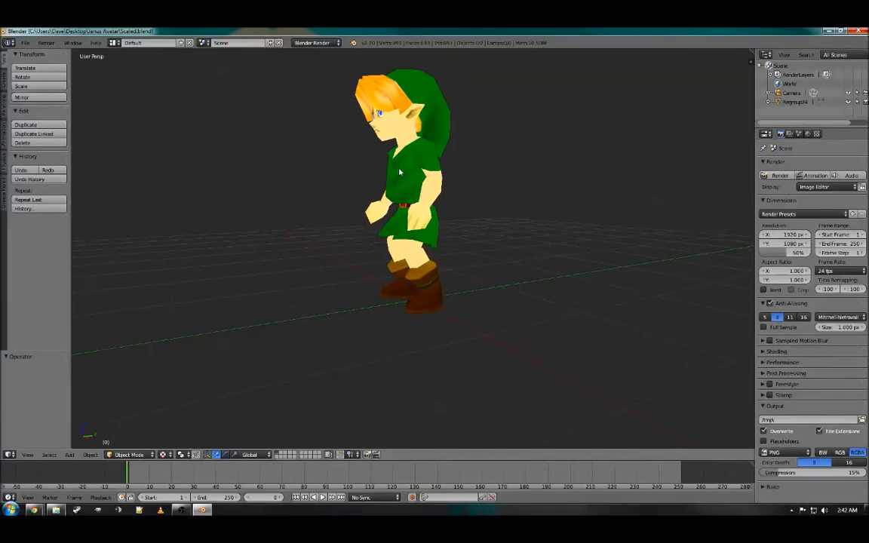
right_click(393, 156)
key("Tab")
key("a")
scroll(410, 232, "up", 8)
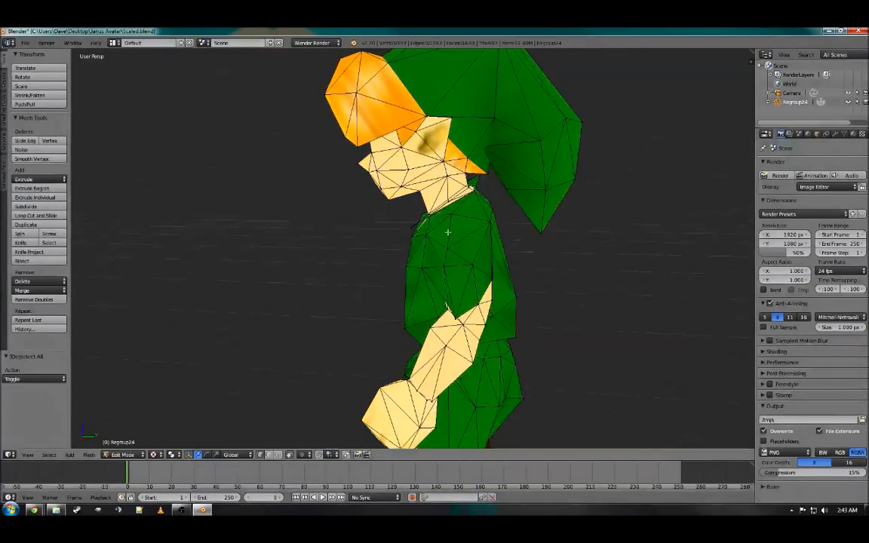
left_click(278, 455)
right_click(445, 158)
key("x")
left_click(447, 167)
- Delete the remaining neck pieces that join the head to the torso
middle_click_drag(453, 162, 537, 143)
scroll(483, 155, "up", 2)
right_click(502, 98)
key("x")
left_click(502, 96)
right_click(546, 107)
key("x")
left_click(544, 107)
scroll(532, 147, "down", 4)
right_click(510, 175)
scroll(491, 178, "up", 4)
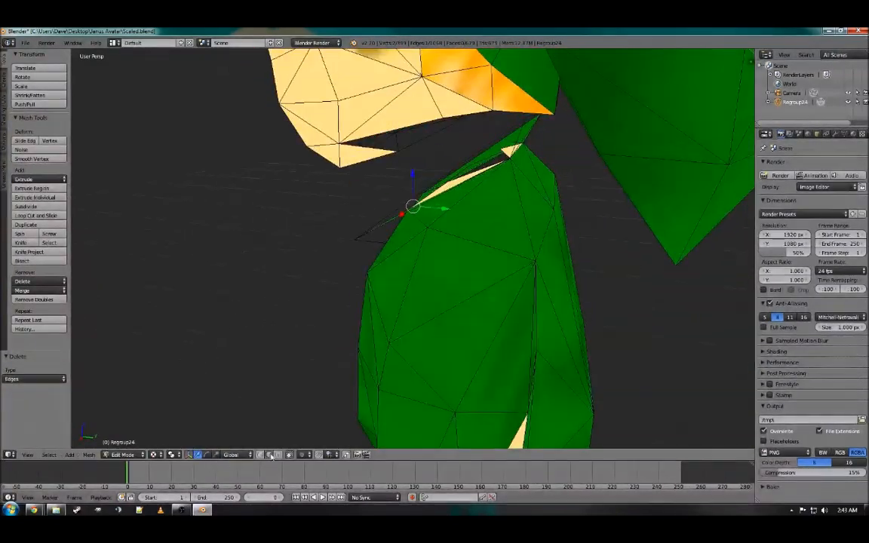
- Select all geometry linked to the tunic's upper part and delete its edges
right_click(442, 272)
key("ctrl+l")
scroll(320, 253, "down", 4)
key("x")
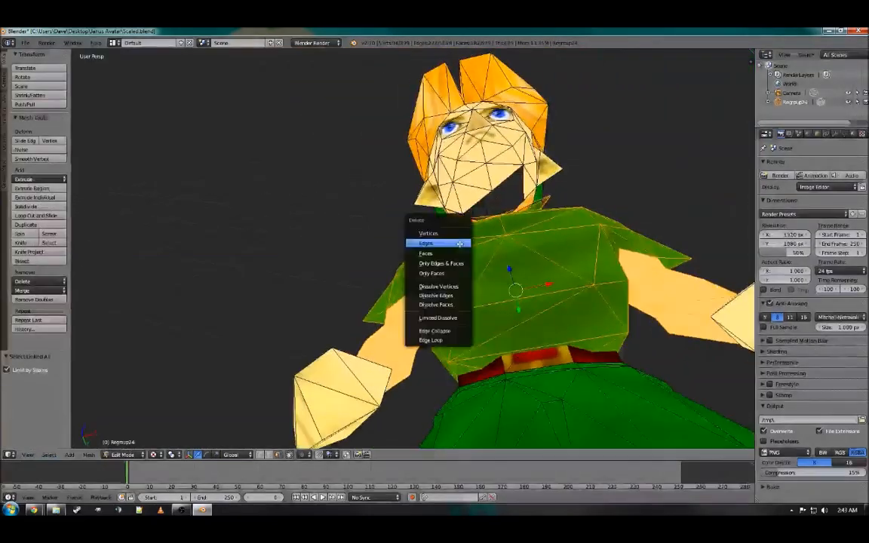
left_click(437, 242)
scroll(547, 379, "up", 3)
scroll(547, 380, "down", 3)
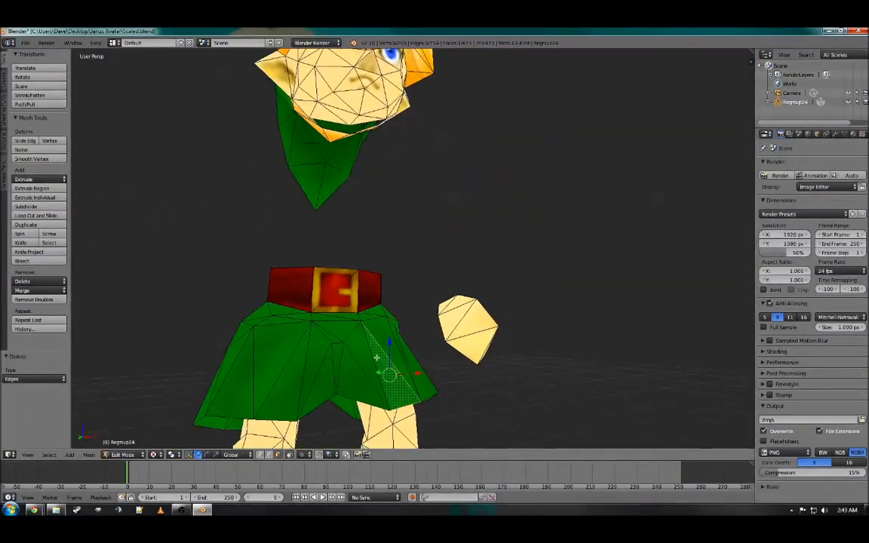
- Select and delete the remaining hand and the legs below the skirt
left_click(48, 454)
left_click(65, 264)
key("x")
left_click(226, 294)
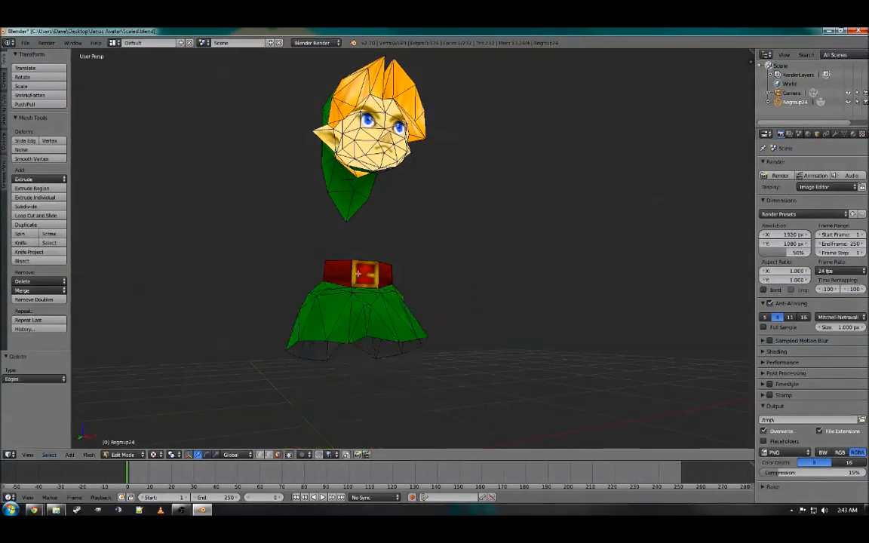
- Select the skirt and belt with their linked geometry and delete their edges
right_click(330, 313)
right_click(349, 272, "ctrl")
key("ctrl+l")
key("x")
left_click(295, 282)
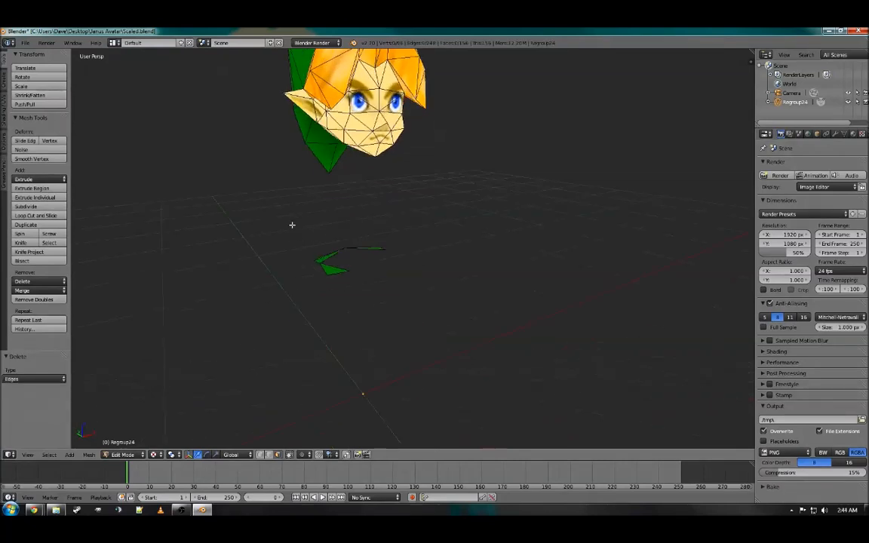
- Box-select the leftover skirt fragments below the head and delete them
key("x")
scroll(231, 220, "up", 3)
key("b")
left_click_drag(230, 220, 392, 302)
key("x")
left_click(385, 304)
- Delete the stray loose edge beside the neck hole on the underside of the head, including its vertices
scroll(208, 248, "down", 4)
middle_click_drag(362, 264, 372, 190)
scroll(377, 190, "up", 3)
mouse_move(453, 208)
middle_mouse_down()
mouse_move(514, 188)
mouse_move(470, 169)
mouse_move(450, 140)
mouse_move(454, 211)
mouse_move(453, 197)
middle_mouse_up()
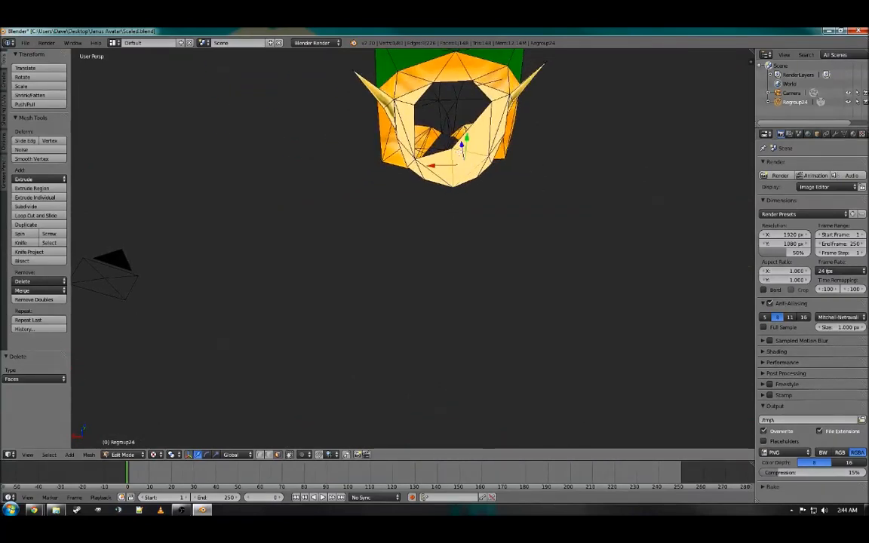
middle_click_drag(463, 148, 483, 118)
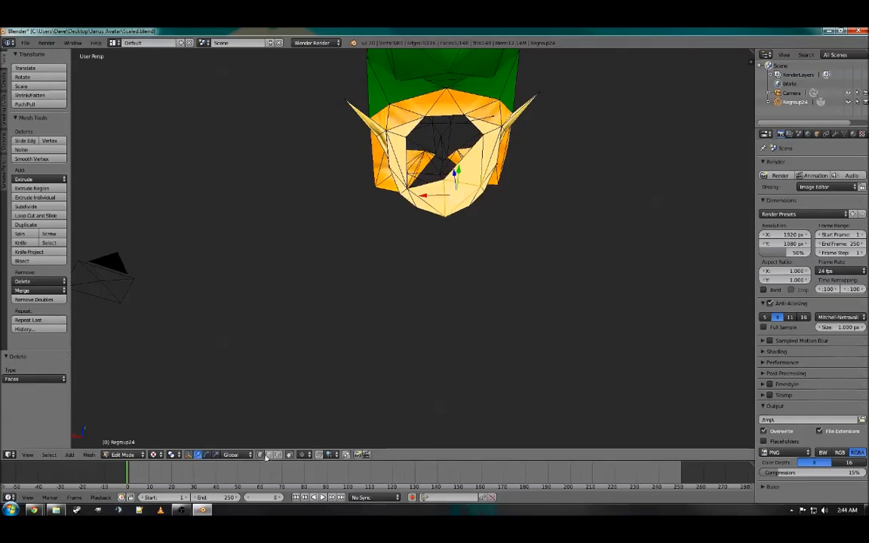
scroll(411, 211, "up", 4)
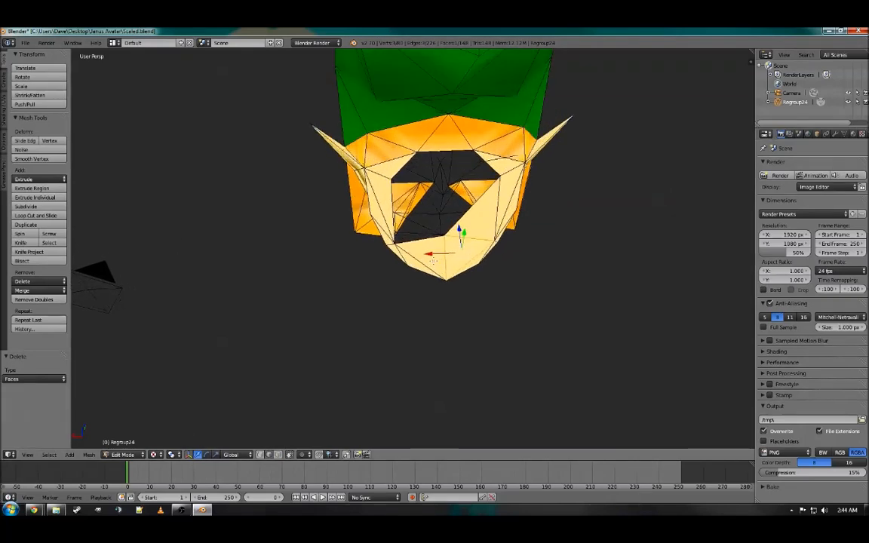
left_click(449, 215)
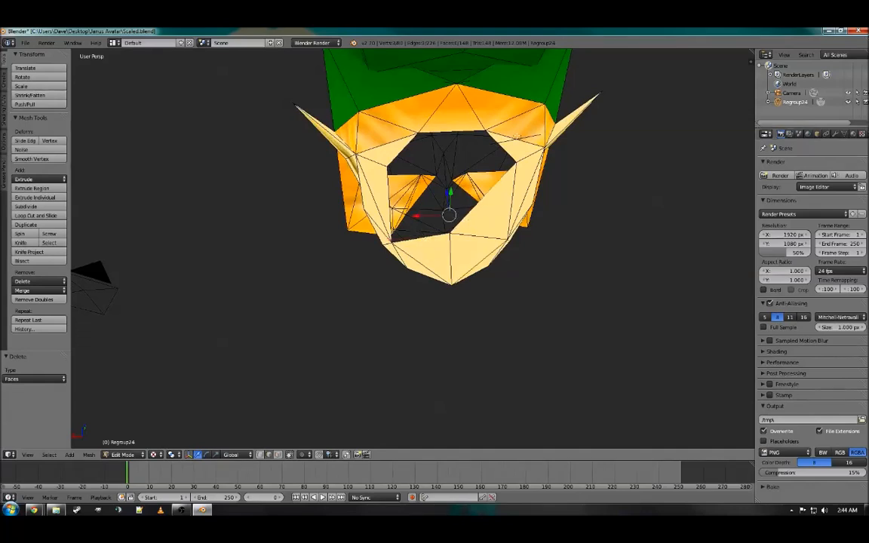
right_click(504, 145)
key("x")
left_click(502, 142)
key("x")
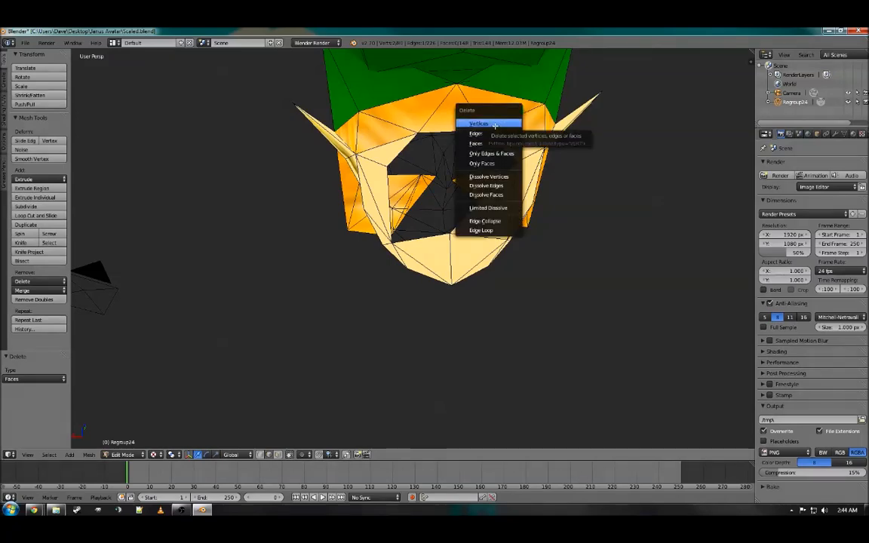
left_click(495, 126)
- Select the boundary edges around the neck hole under the head, fill it with faces and clear the selection
right_click(500, 144)
right_click(484, 198, "ctrl")
right_click(421, 237, "ctrl")
right_click(403, 151, "ctrl")
middle_click_drag(407, 155, 317, 121)
left_click(89, 457)
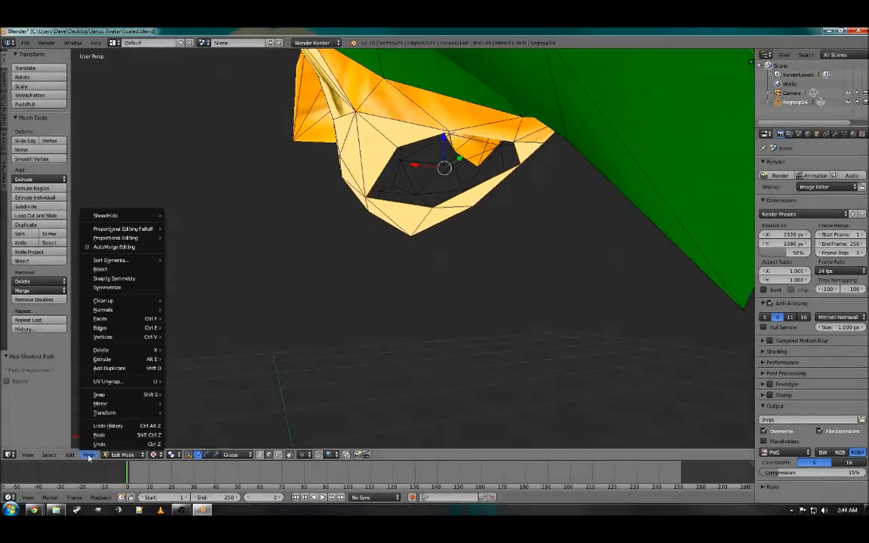
mouse_move(113, 318)
left_click(206, 137)
middle_click_drag(230, 147, 418, 207)
key("a")
- Add a plane to the head mesh as a reference for measuring height
middle_click_drag(532, 204, 286, 242)
scroll(477, 206, "down", 4)
scroll(499, 231, "down", 3)
left_click(68, 455)
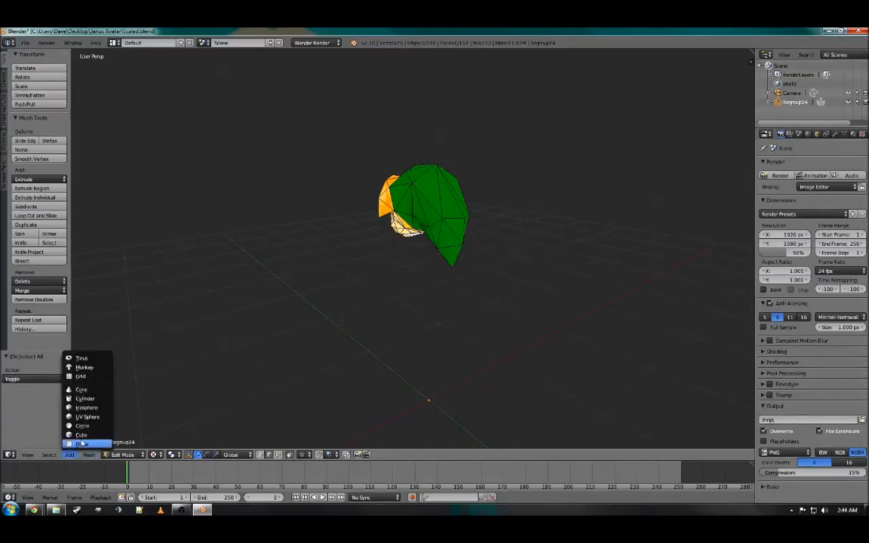
left_click(80, 444)
- Move the plane down about 67.4 units along Z towards the ground grid
scroll(419, 336, "down", 8)
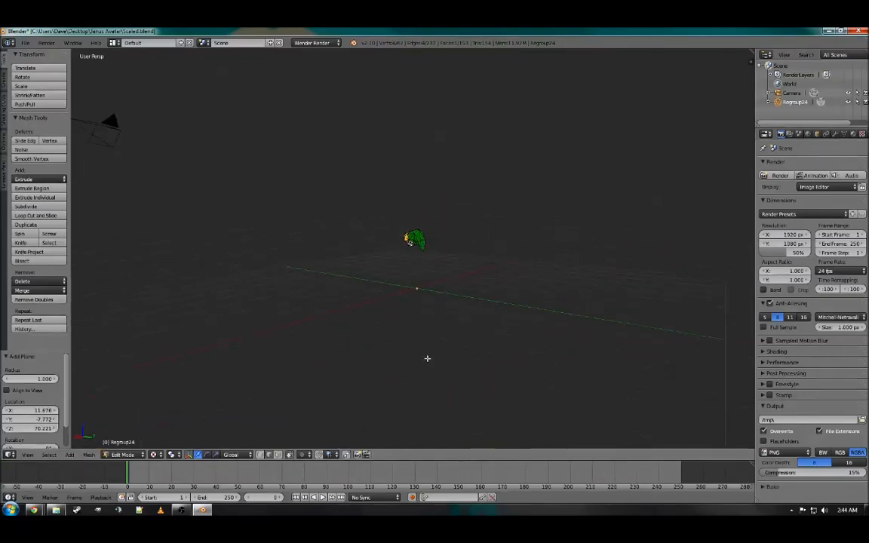
scroll(445, 321, "down", 5)
scroll(447, 350, "down", 4)
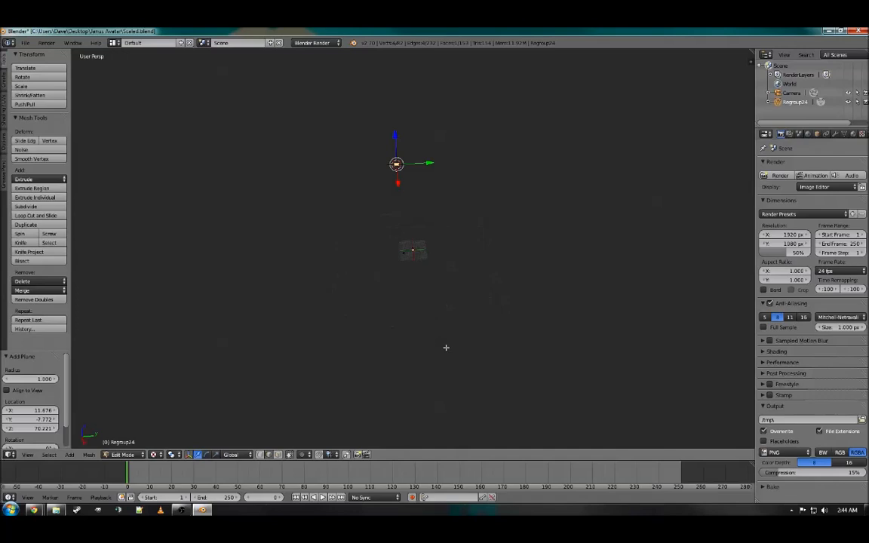
left_click_drag(395, 144, 395, 229)
scroll(400, 245, "up", 9)
middle_click_drag(404, 254, 379, 224)
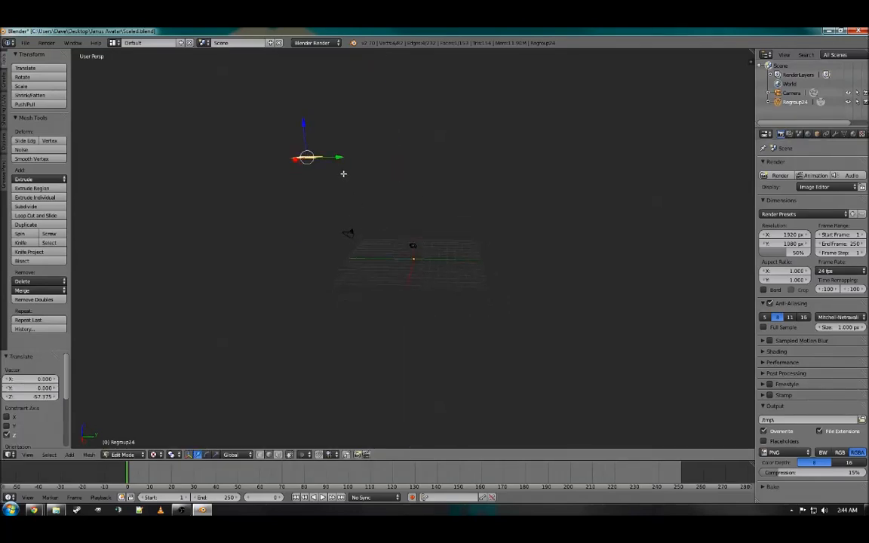
- Bring the plane close to the head and the scene origin by moving it along the X, Y and Z axes
left_click_drag(337, 159, 408, 244)
scroll(409, 244, "up", 3)
middle_click_drag(411, 246, 518, 259)
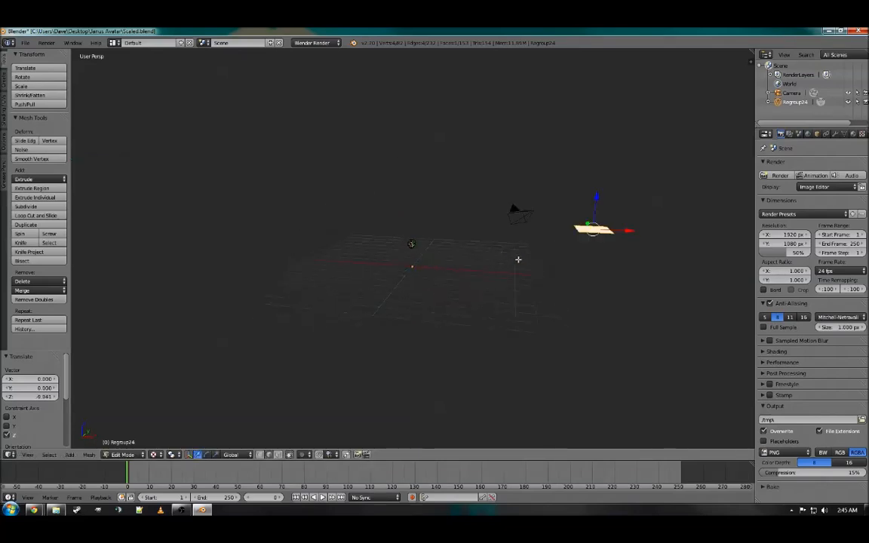
left_click_drag(629, 231, 438, 242)
middle_click_drag(437, 242, 337, 276)
left_click_drag(446, 198, 431, 242)
scroll(453, 261, "up", 4)
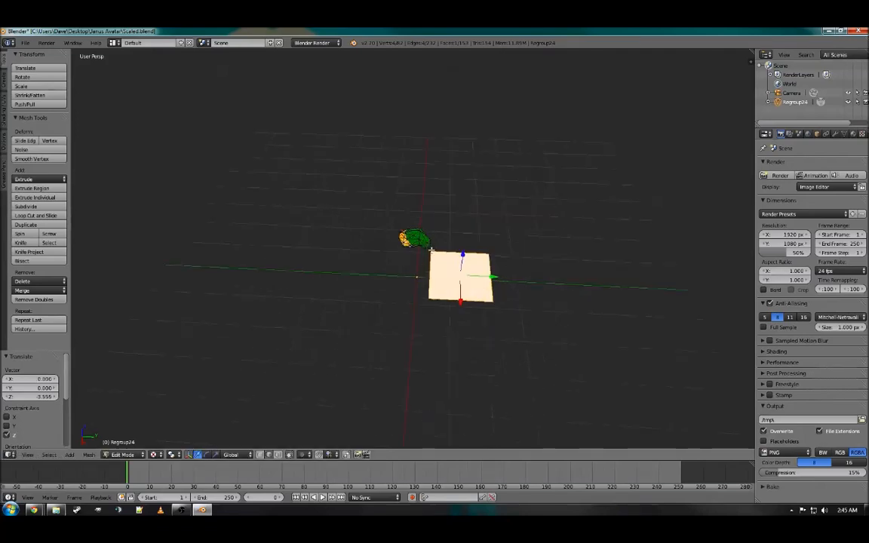
- Align the plane with the ground grid and centre it beneath the head along X and Y
left_click_drag(501, 276, 489, 293)
middle_click_drag(489, 293, 491, 272)
left_click_drag(518, 401, 518, 306)
middle_click_drag(516, 292, 516, 308)
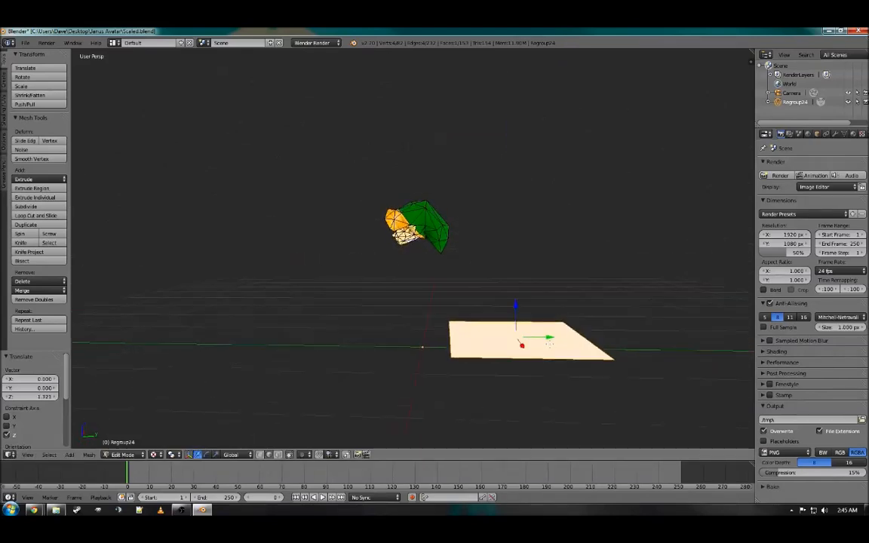
left_click_drag(549, 338, 443, 340)
middle_click_drag(444, 340, 409, 339)
left_click_drag(392, 348, 434, 347)
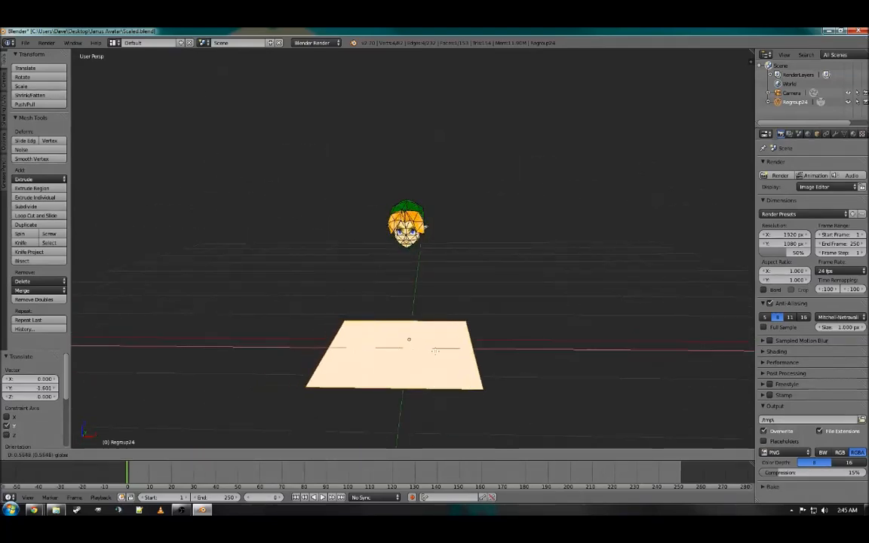
mouse_move(414, 312)
middle_mouse_down()
mouse_move(422, 291)
mouse_move(413, 282)
mouse_move(415, 325)
middle_mouse_up()
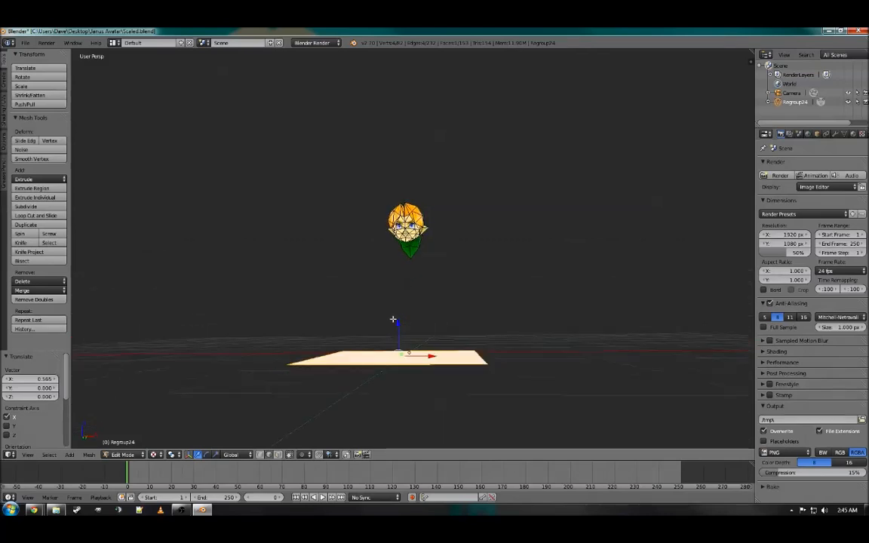
- Place a Notepad++ window beside the viewport and raise the plane about 1.465 along Z from the ground to the head
left_click(141, 510)
left_click_drag(459, 42, 868, 97)
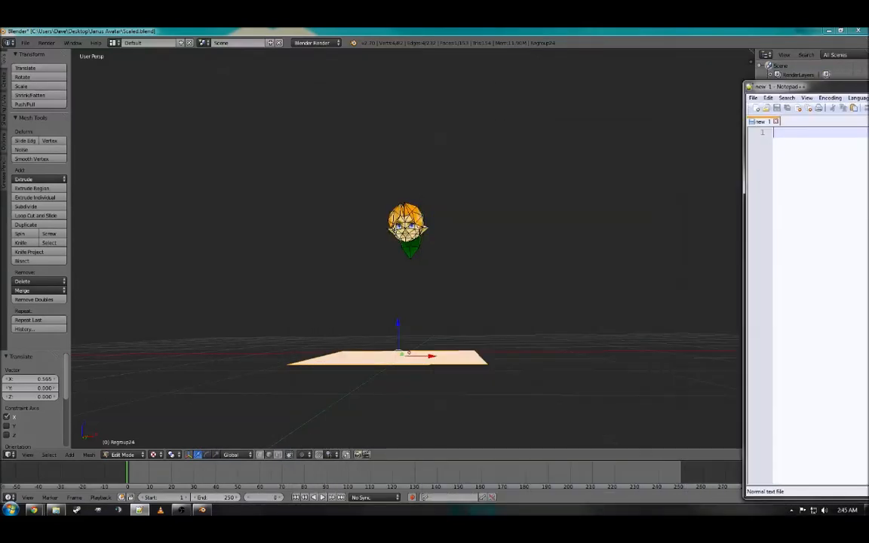
left_click_drag(394, 332, 408, 223)
- Record the height 1.46 in the blank Notepad++ document and return to Blender
key("alt+Tab")
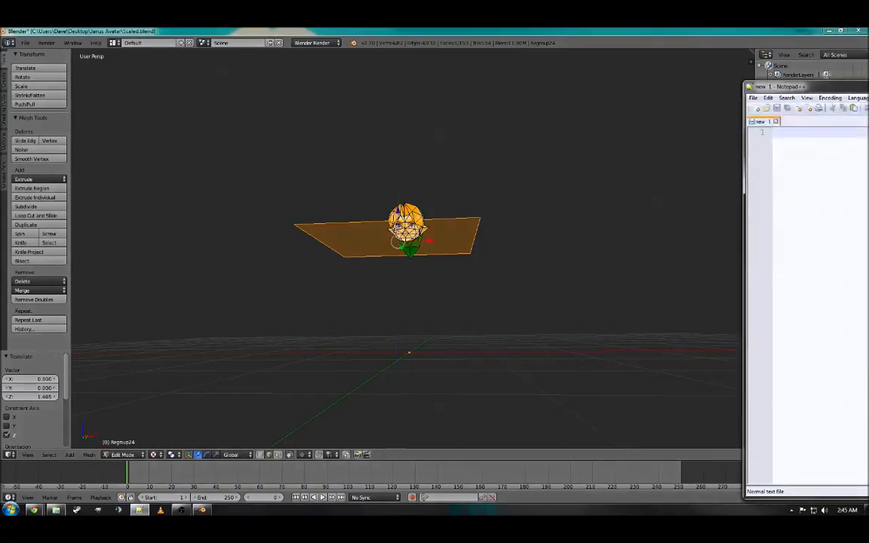
type("1.46")
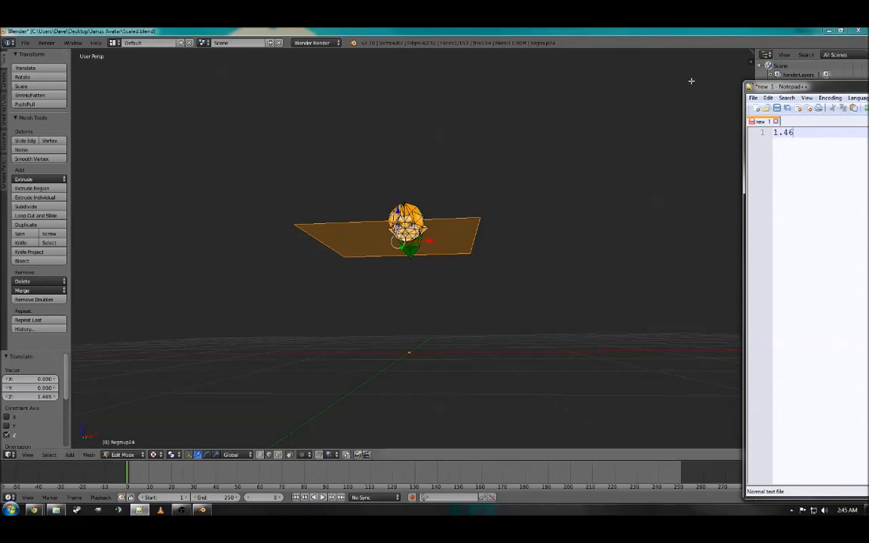
left_click(665, 46)
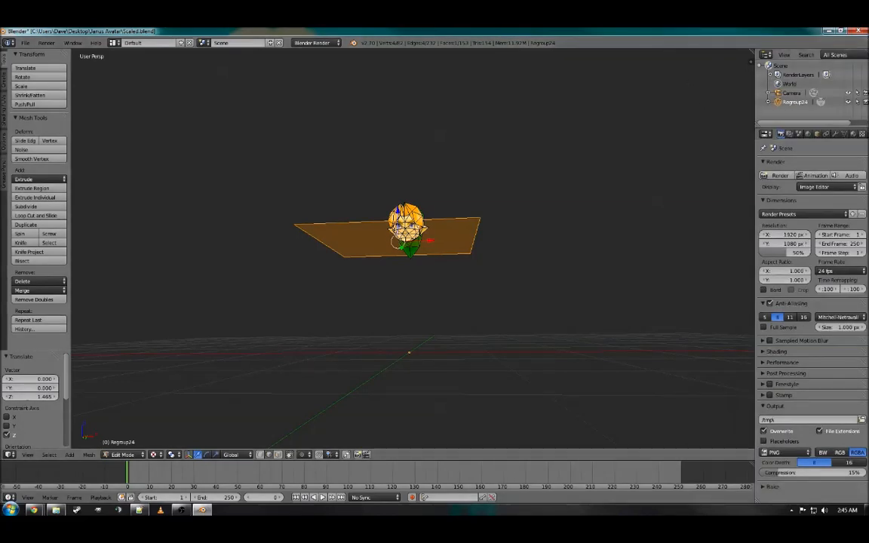
left_click(601, 30)
middle_click_drag(531, 214, 528, 238)
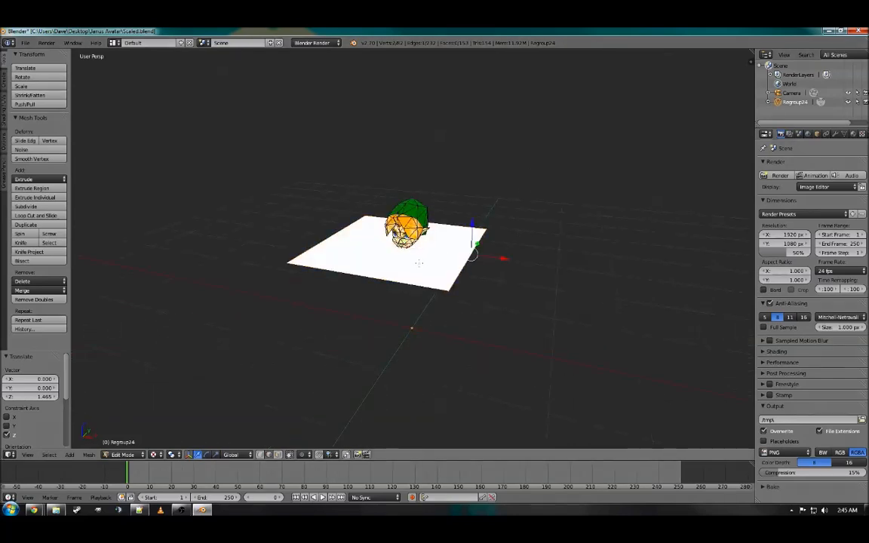
key("a")
key("a")
key("a")
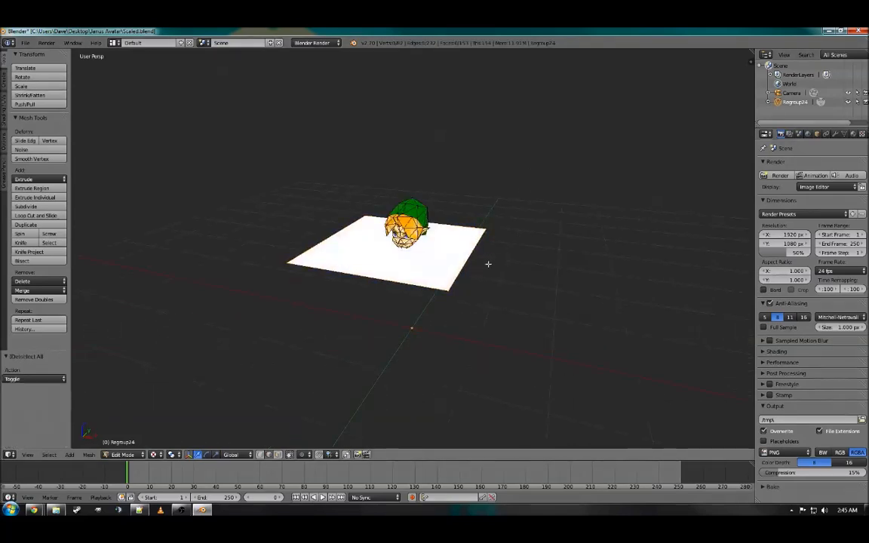
middle_click_drag(487, 264, 387, 277)
key("Tab")
key("x")
left_click(404, 260)
key("ctrl+z")
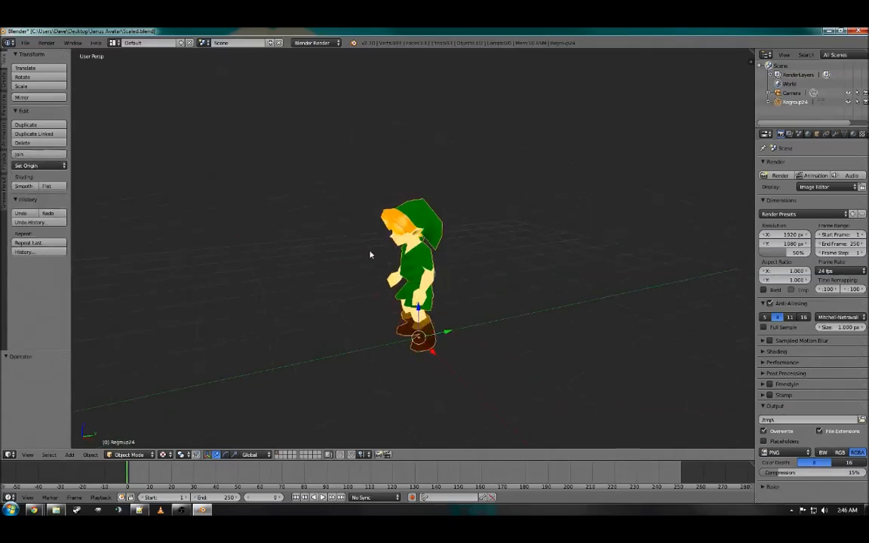
key("ctrl+z")
- Select the reference plane's face and delete its vertices, keeping only the head
left_click(280, 455)
right_click(359, 252)
key("x")
left_click(360, 252)
middle_click_drag(359, 252, 434, 208)
scroll(415, 245, "up", 5)
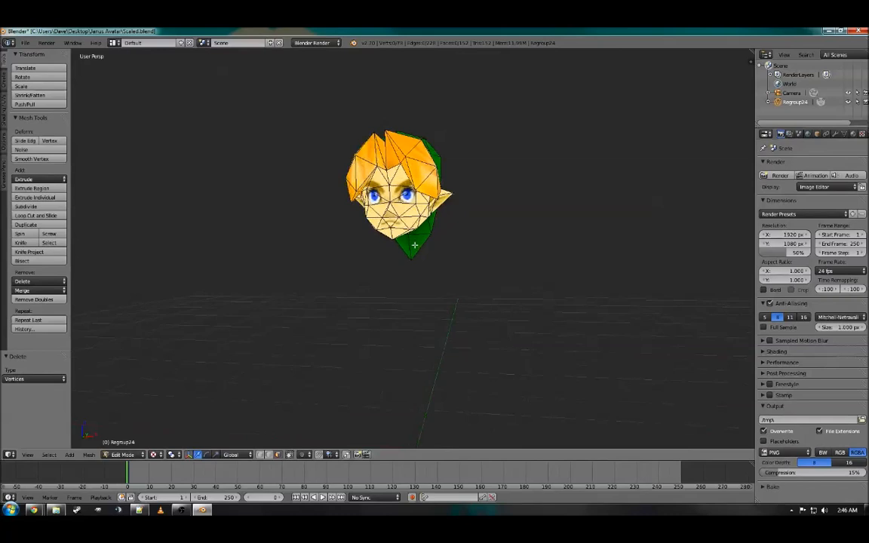
- Export the head as Link_Head.obj into the Janus Avatar folder and quit Blender without saving the changes
middle_click_drag(415, 243, 422, 279)
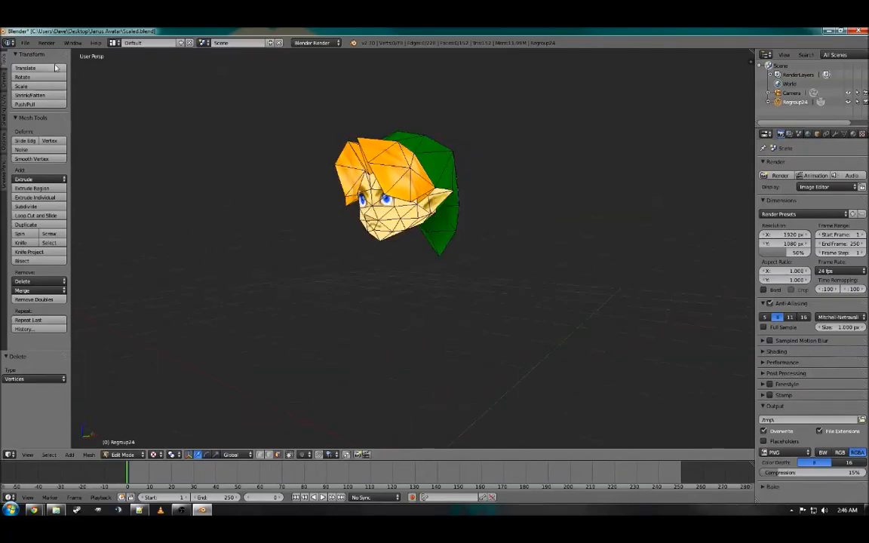
left_click(25, 42)
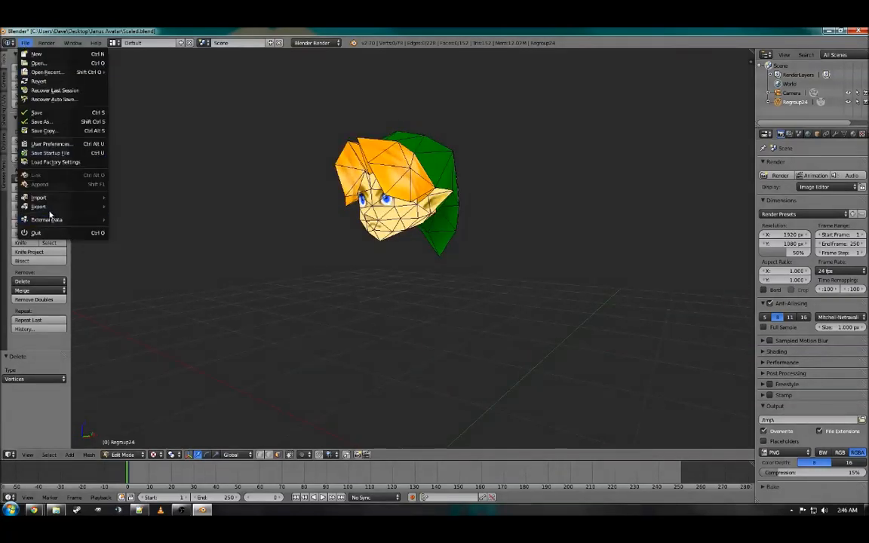
mouse_move(68, 206)
left_click(168, 261)
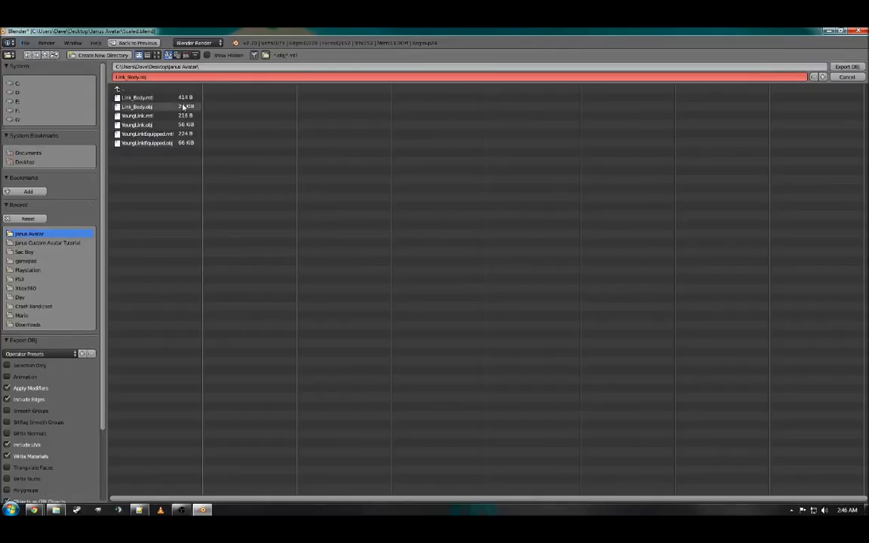
left_click(133, 78)
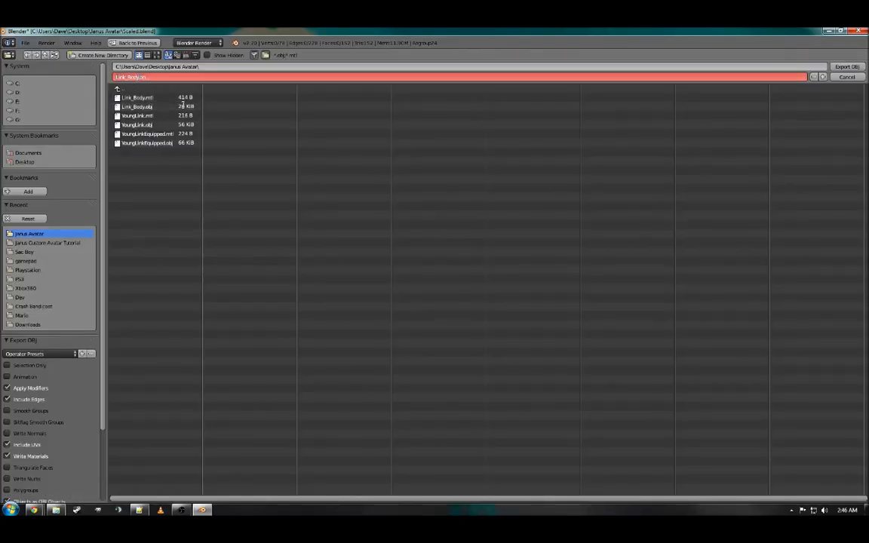
key("BackSpace")
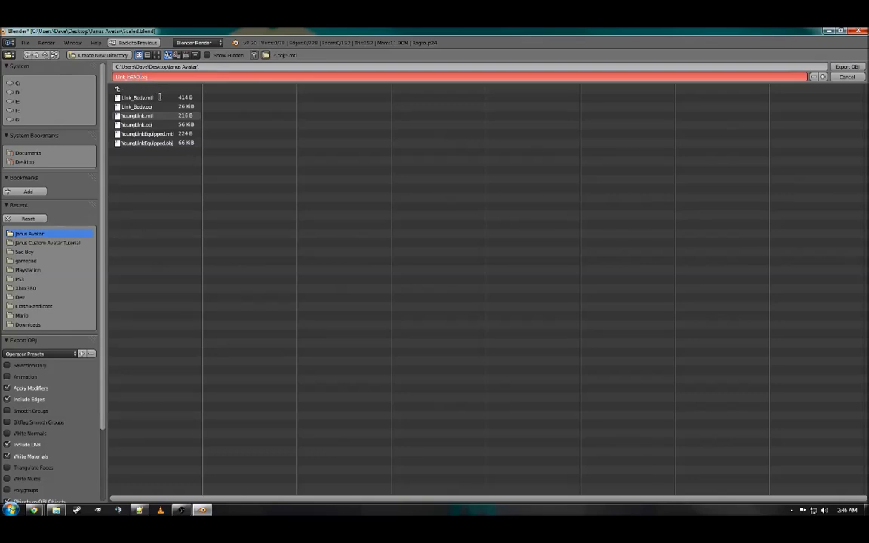
key("BackSpace")
key("BackSpace")
key("BackSpace")
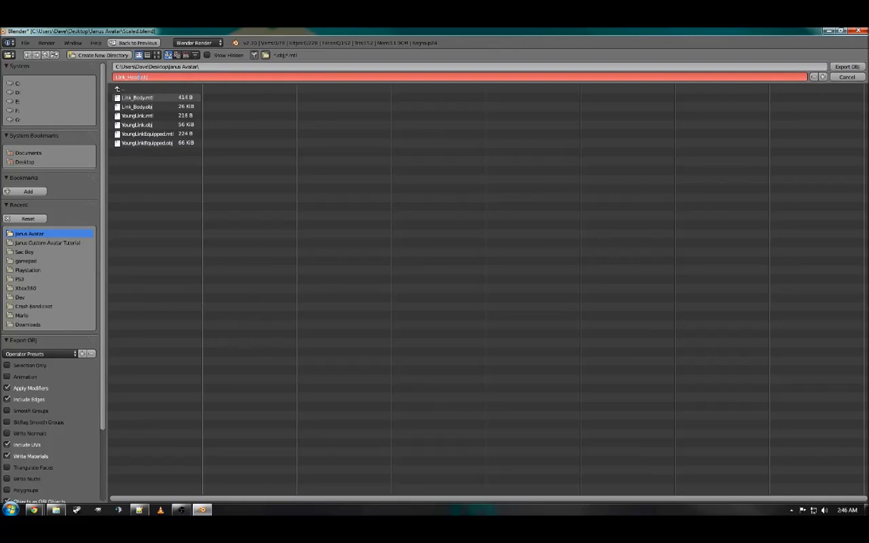
left_click(847, 67)
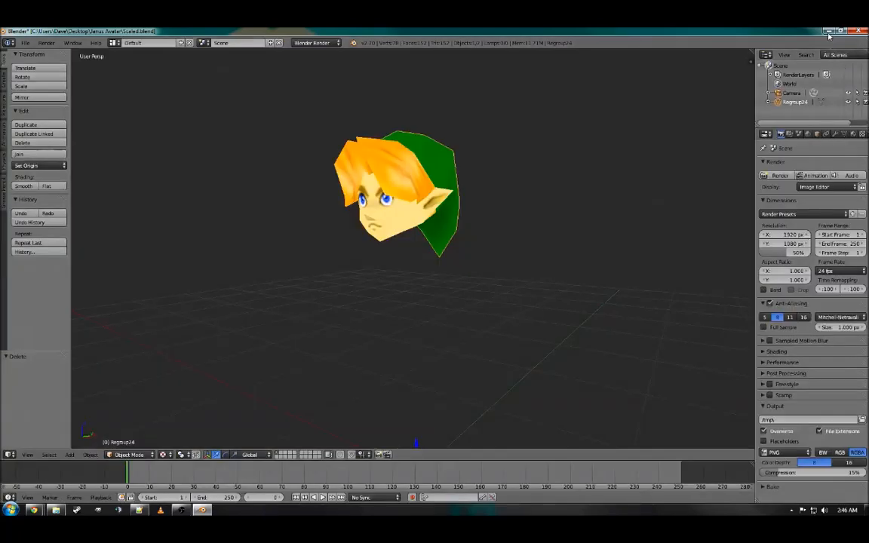
left_click(852, 31)
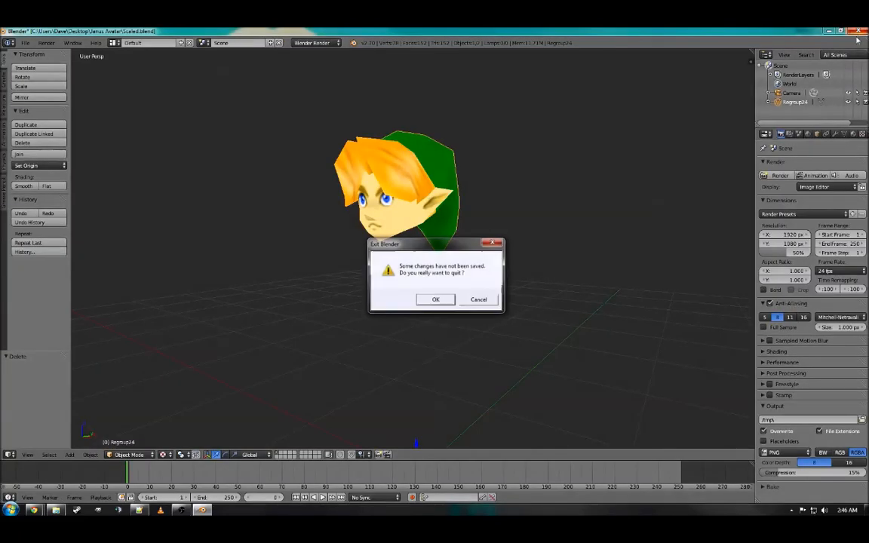
left_click(436, 300)
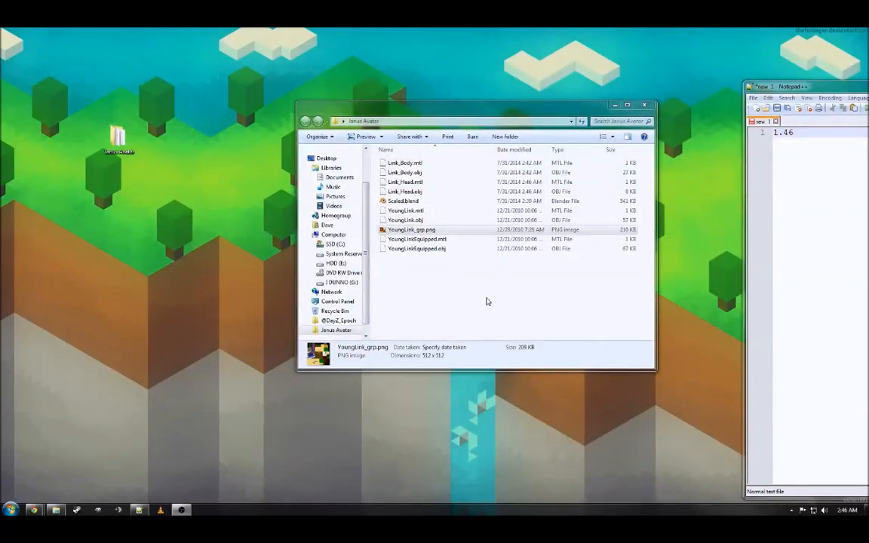
- Switch to vrsites.com in Chrome and open Room 7's empty file directory
left_click(34, 510)
left_click(138, 450)
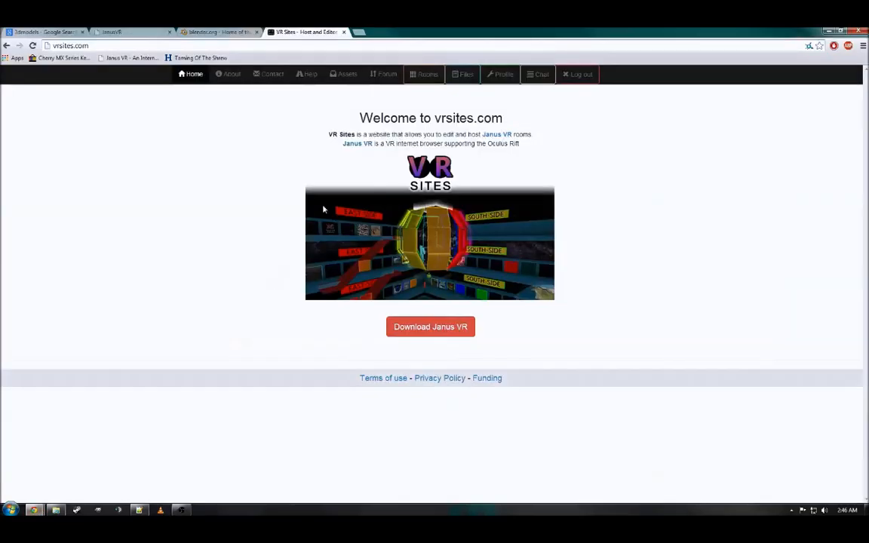
left_click(430, 75)
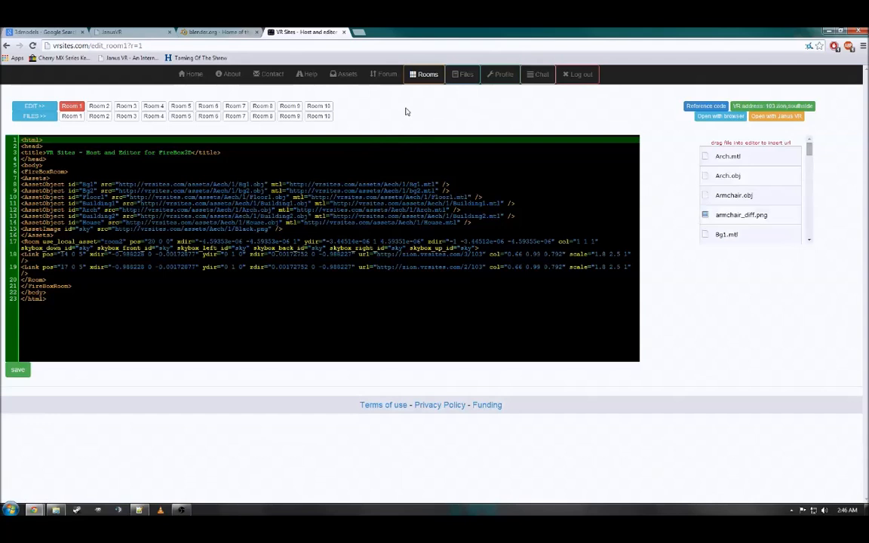
left_click(227, 118)
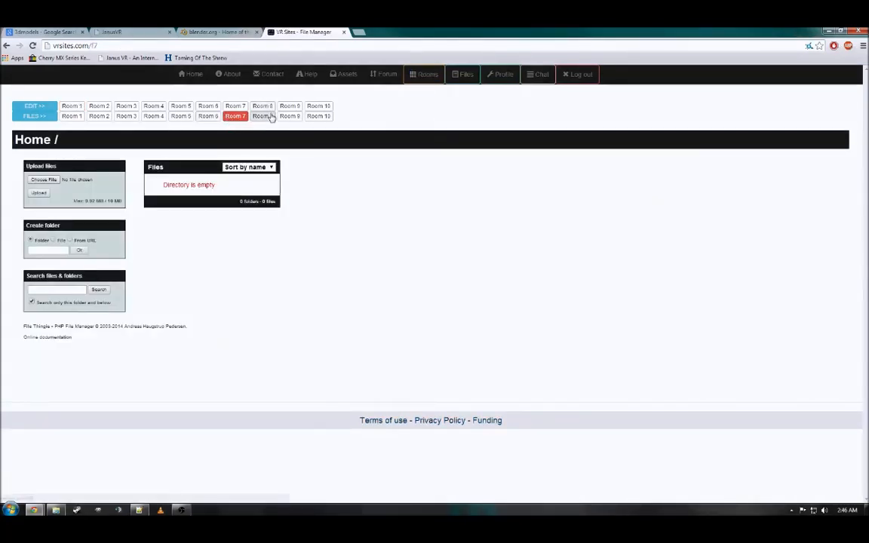
left_click(271, 118)
left_click(296, 119)
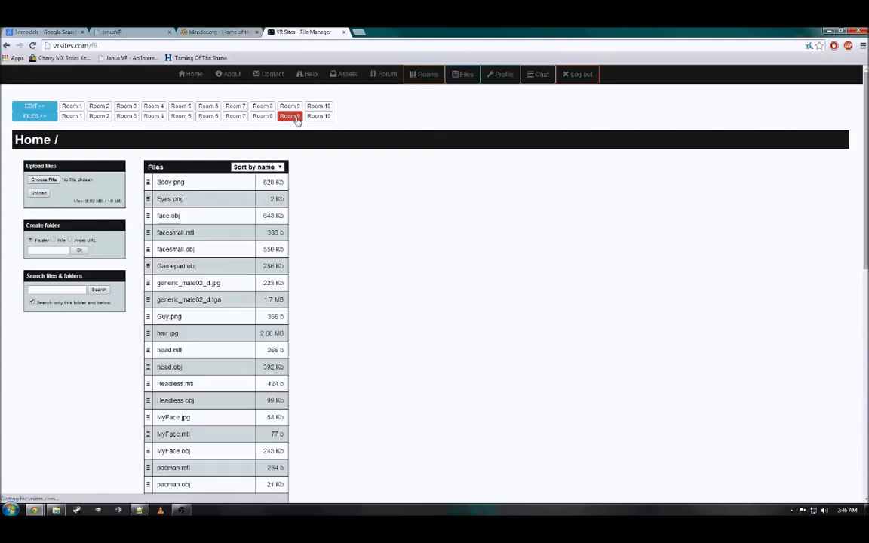
scroll(297, 152, "down", 7)
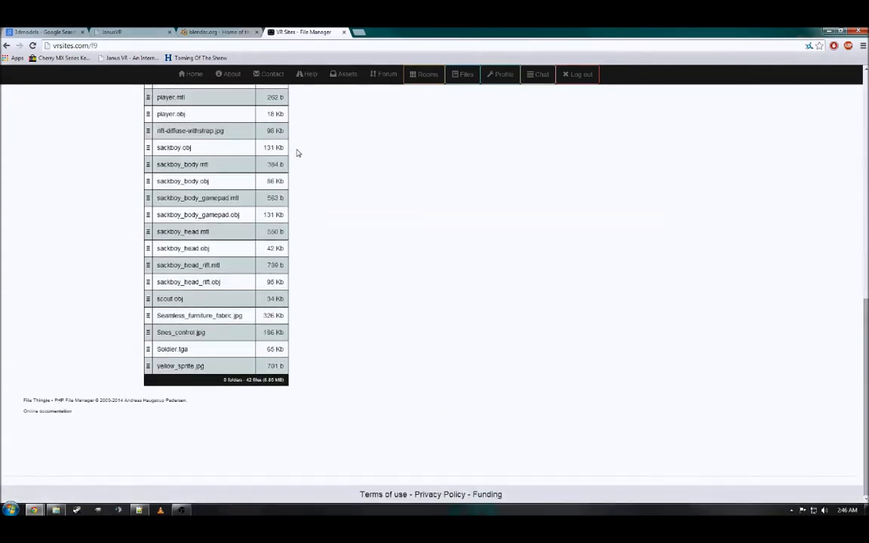
scroll(296, 152, "up", 8)
left_click(240, 118)
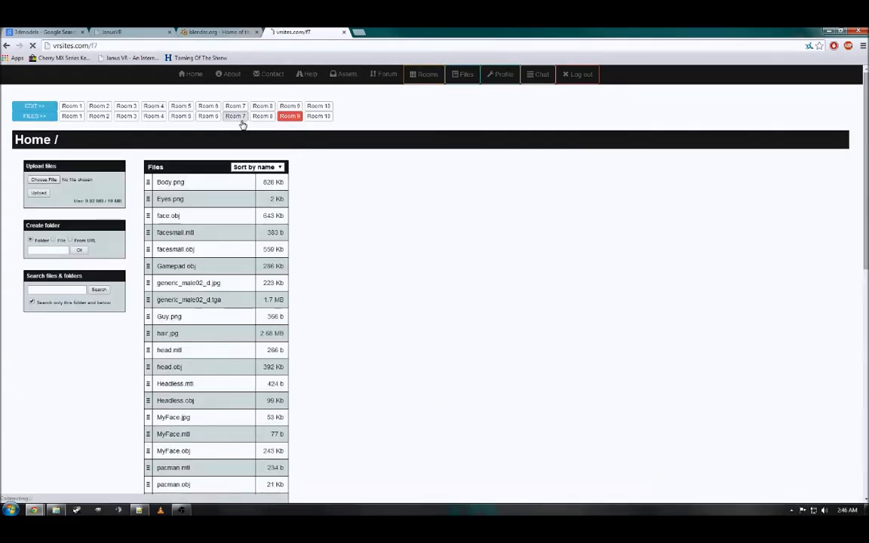
- Queue Link_Body.mtl and Link_Body.obj from the desktop's Janus Avatar folder for upload to Room 7
left_click(43, 180)
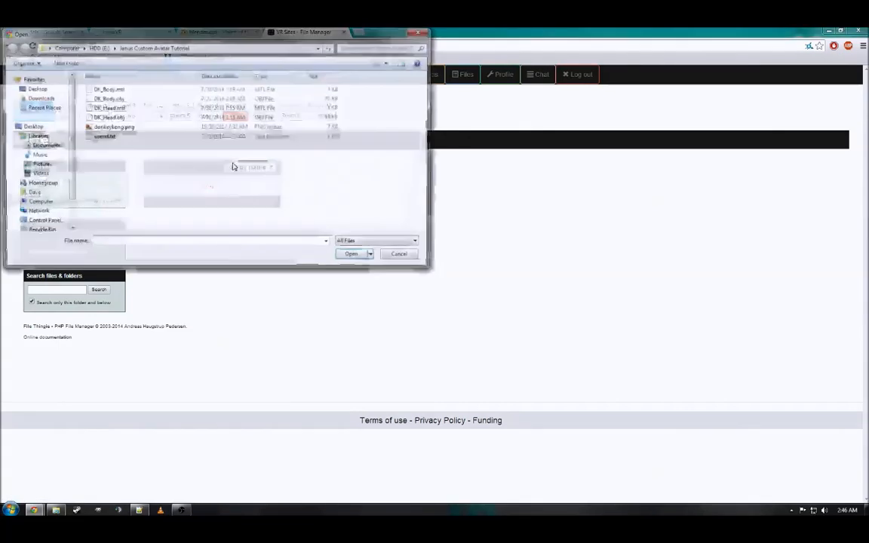
left_click(204, 48)
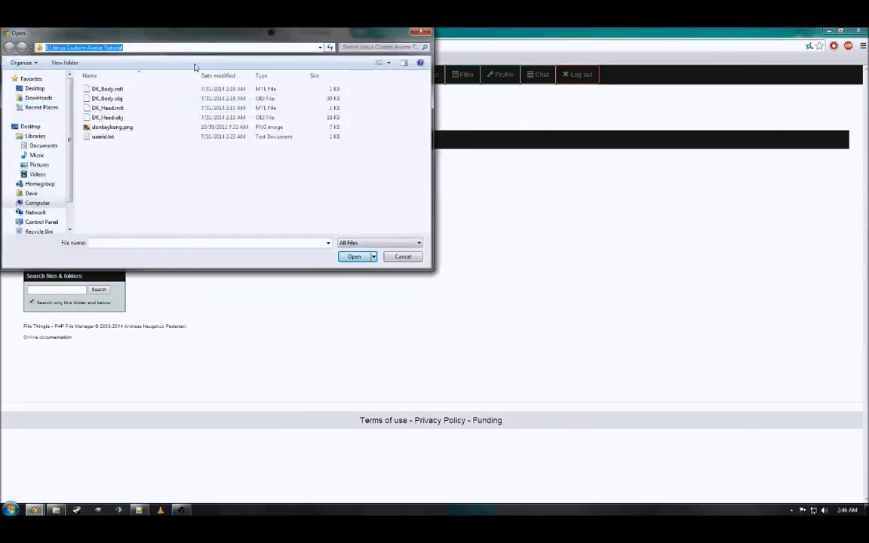
type("C:\\Users\\Dave\\Desktop\\Janus Avatar")
key("Return")
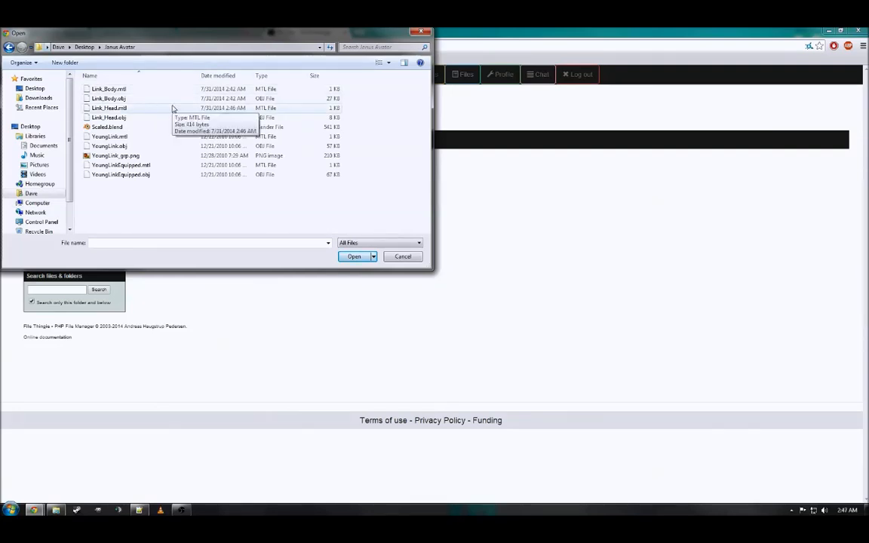
double_click(123, 89)
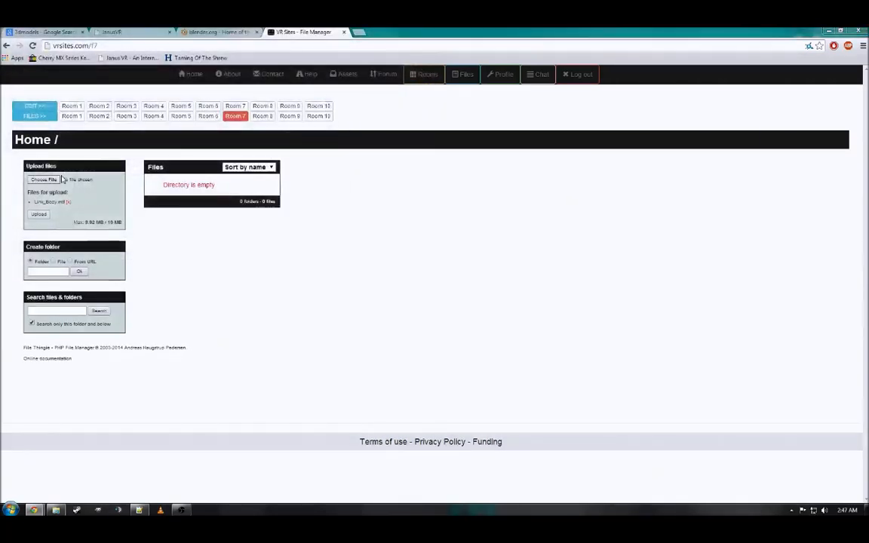
left_click(44, 179)
left_click(112, 96)
double_click(113, 96)
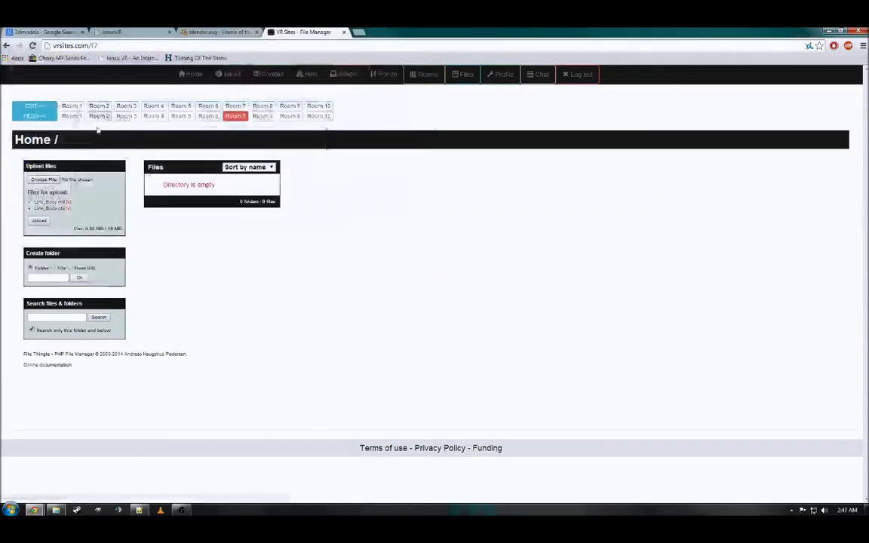
- Add Link_Head.mtl and Link_Head.obj to the Room 7 upload queue
left_click(44, 180)
left_click(133, 110)
double_click(134, 111)
left_click(44, 179)
left_click(133, 117)
double_click(133, 117)
- Add the YoungLink_grp.png texture to the queue and upload all the queued files to Room 7
left_click(43, 180)
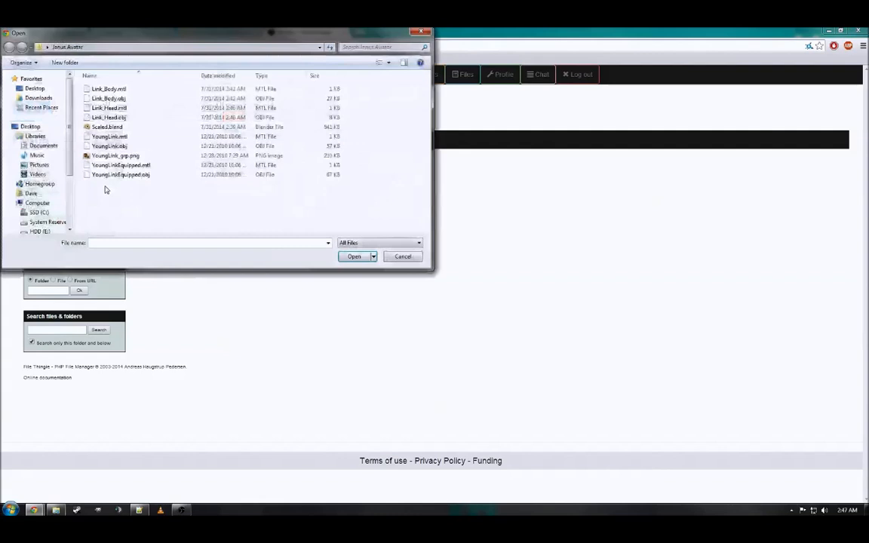
left_click(113, 155)
double_click(100, 156)
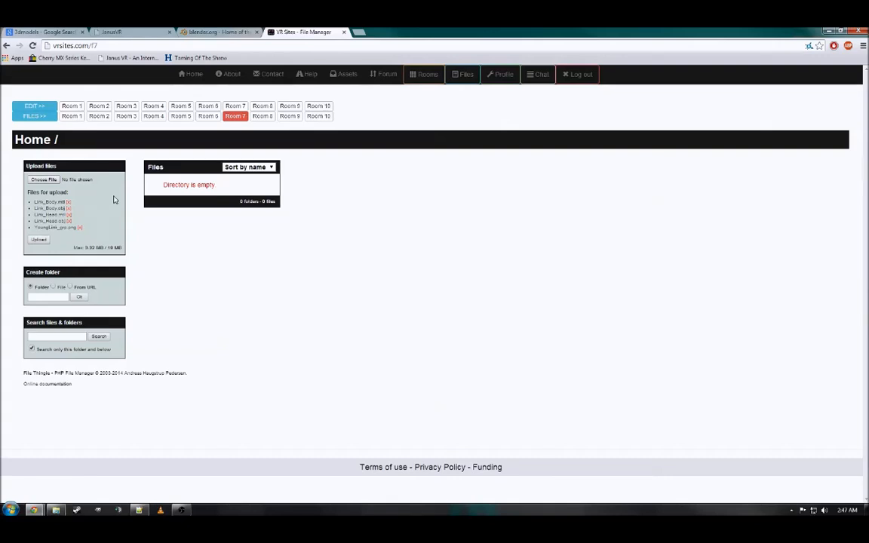
left_click(38, 239)
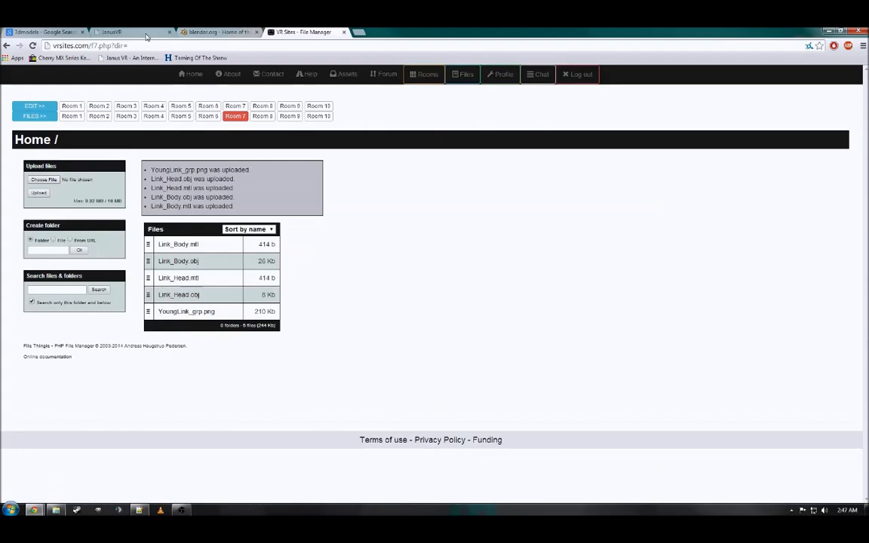
- Copy the FireBoxRoom example with custom head and body AssetObjects from the Release 25 notes on janusvr.com
left_click(141, 34)
scroll(232, 302, "down", 20)
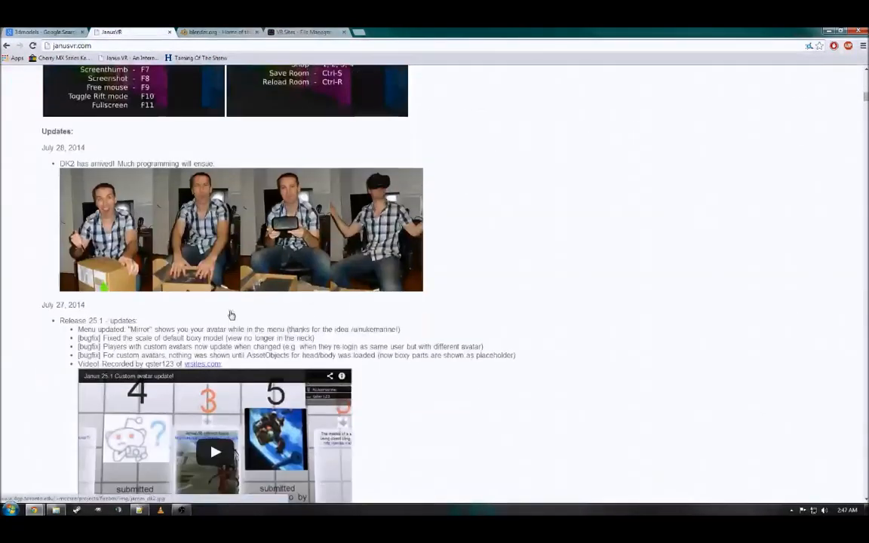
scroll(232, 315, "down", 7)
scroll(151, 256, "up", 1)
right_click(137, 246)
left_click(160, 251)
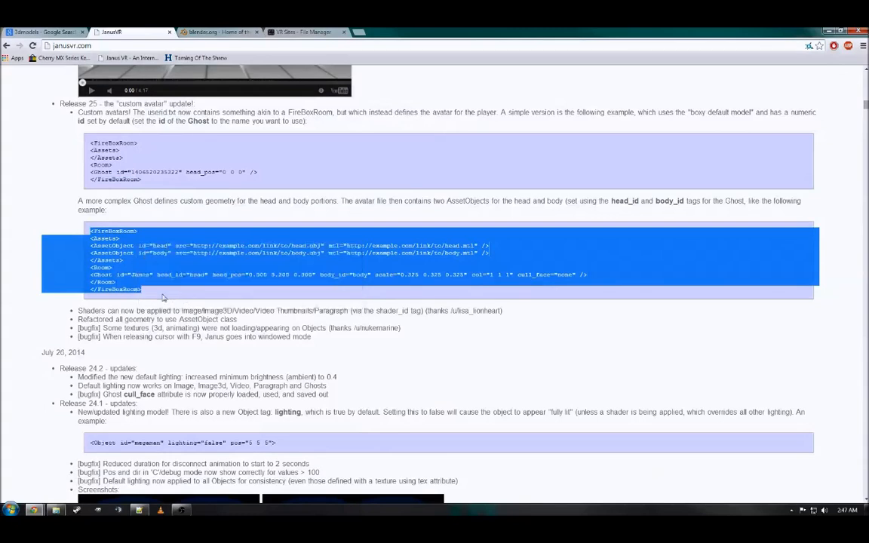
- Switch to Notepad++ and paste the copied avatar code two lines below the recorded height
left_click(139, 511)
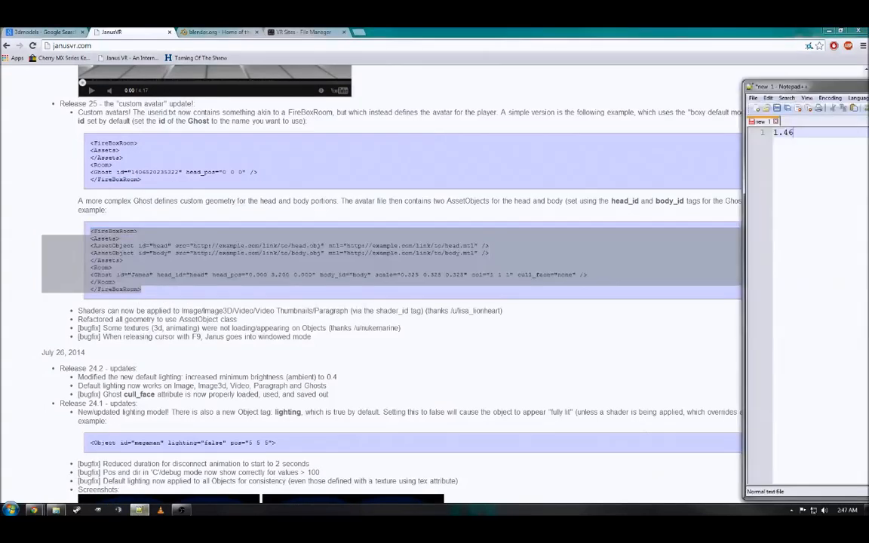
left_click_drag(779, 85, 422, 59)
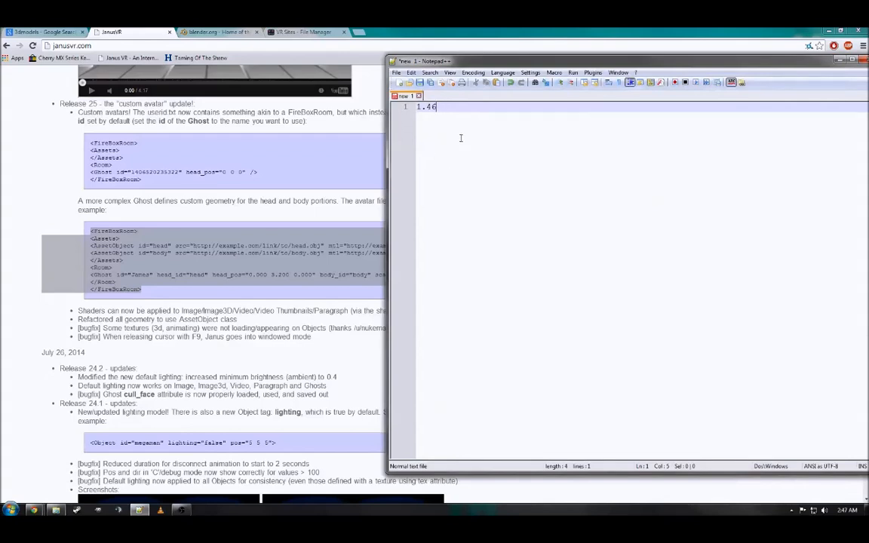
key("Return")
key("Return")
key("ctrl+v")
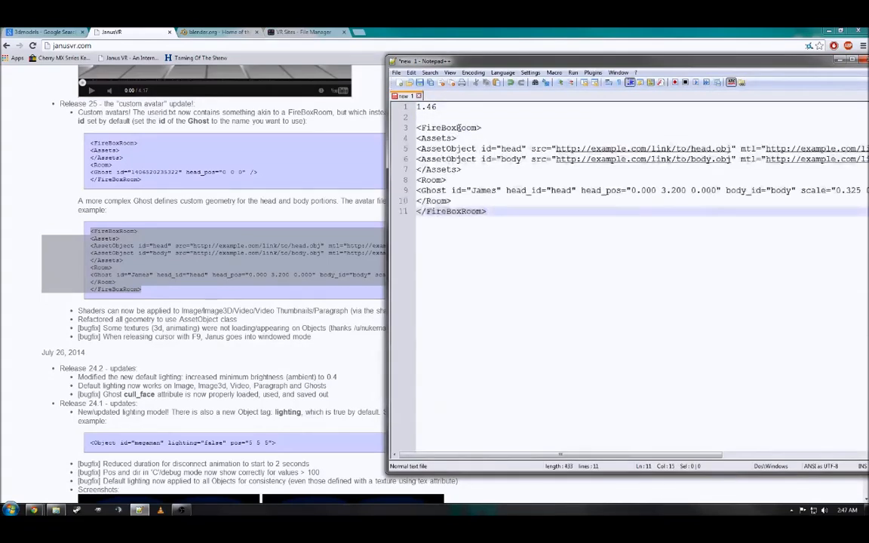
- Move the noted 1.46 from the first line into the Ghost's head_pos, making it "0.000 1.46 0.000"
left_click_drag(535, 58, 305, 67)
left_click_drag(206, 116, 185, 116)
key("Delete")
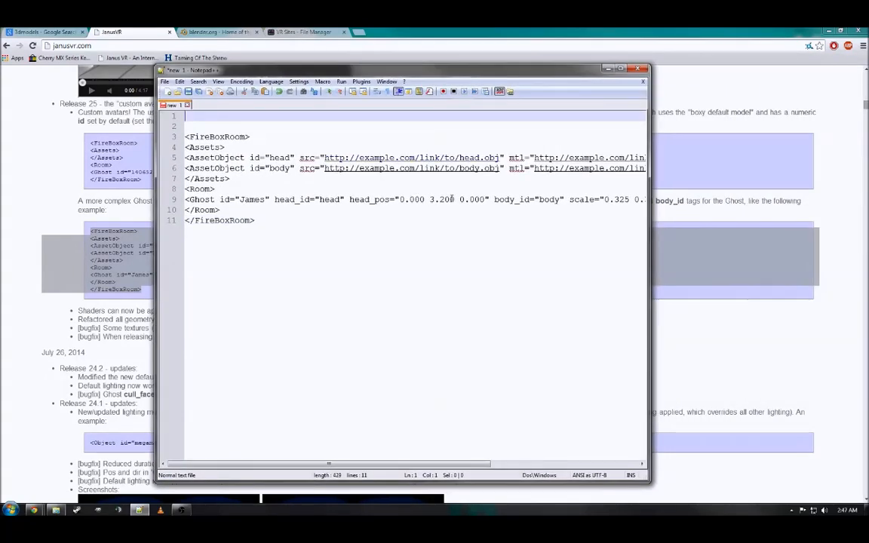
double_click(452, 199)
key("ctrl+v")
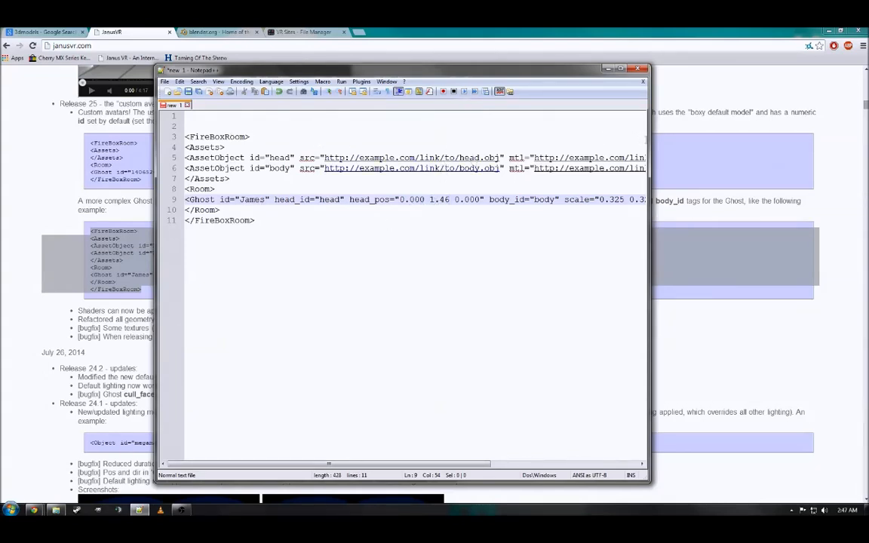
- Widen the Notepad++ window and copy the link address of Link_Head.obj from Room 7's files on vrsites.com
left_click_drag(649, 141, 773, 141)
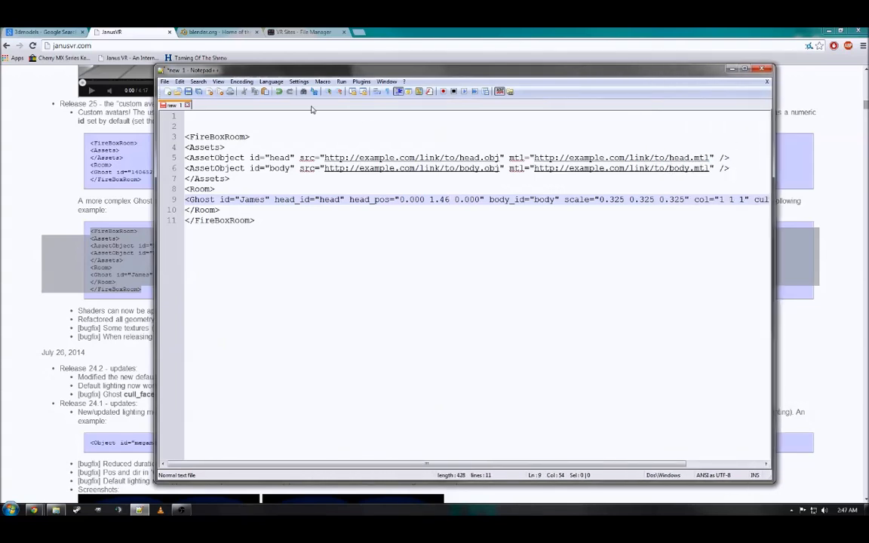
left_click(301, 32)
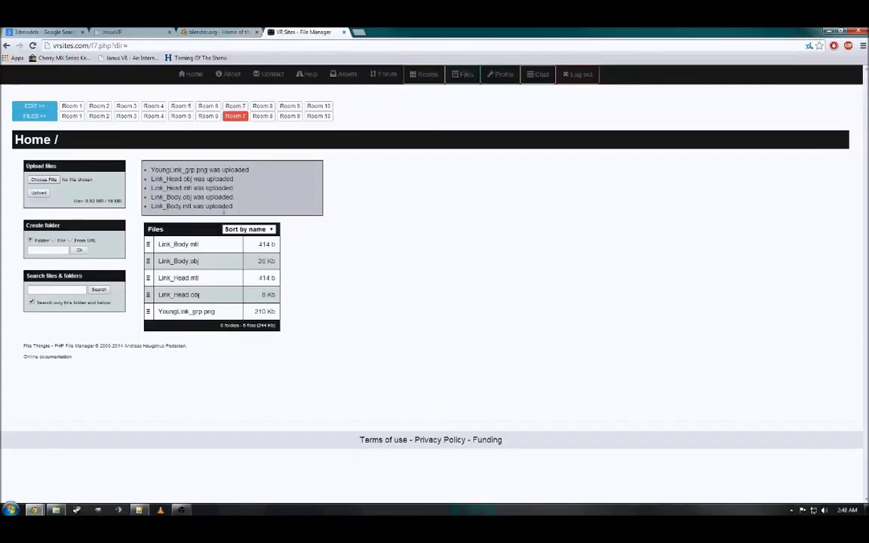
right_click(186, 249)
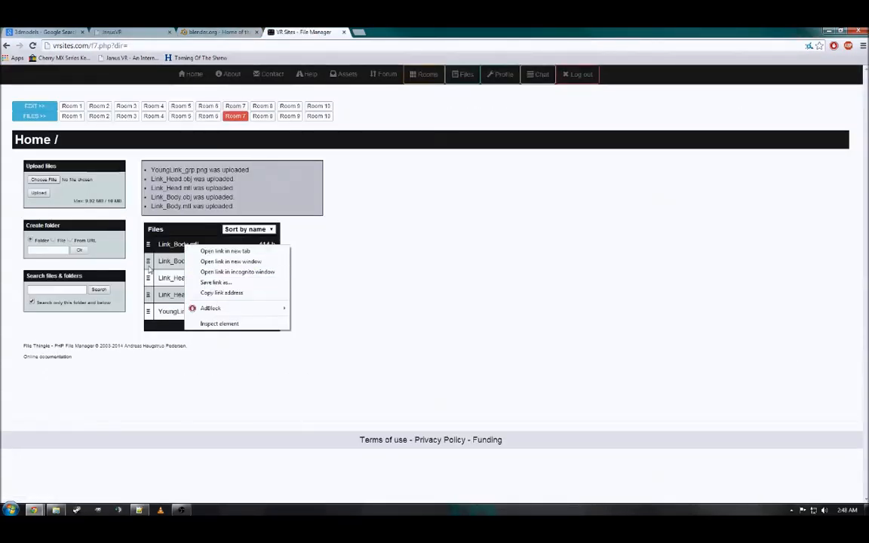
left_click(298, 249)
right_click(194, 297)
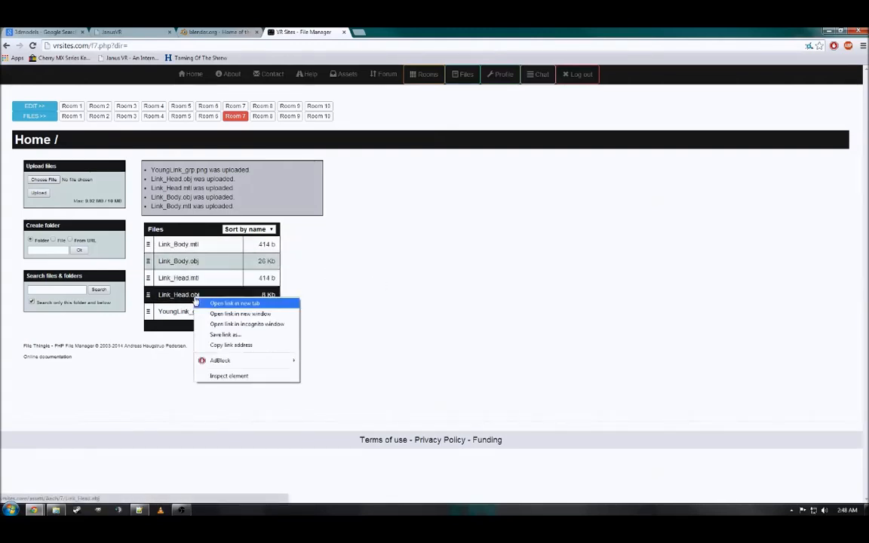
left_click(222, 345)
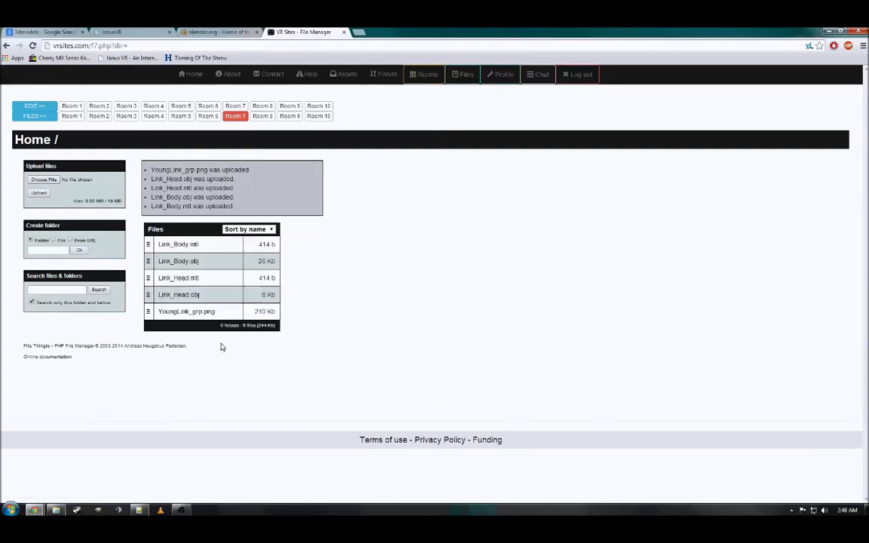
- In Notepad++, replace the head AssetObject's src with the copied Link_Head.obj address and its mtl with the matching Link_Head.mtl address
left_click(160, 510)
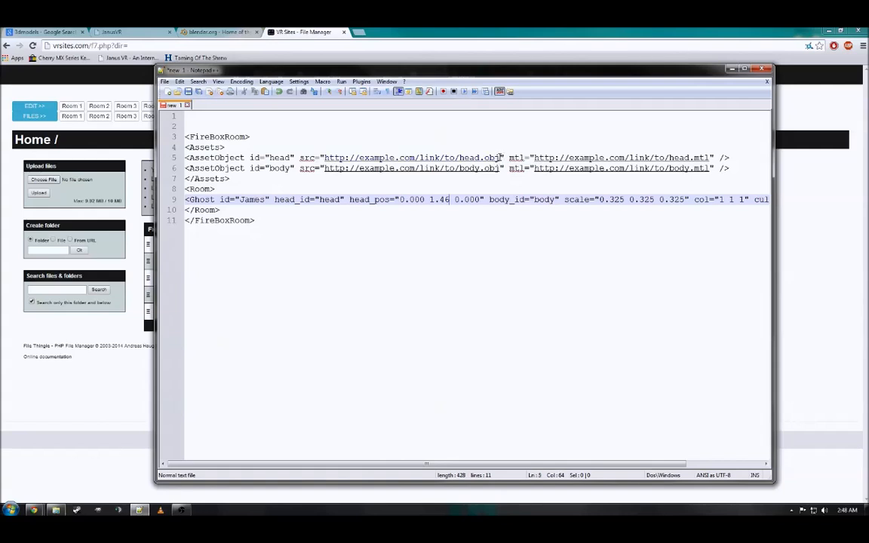
left_click_drag(501, 157, 325, 157)
key("ctrl+v")
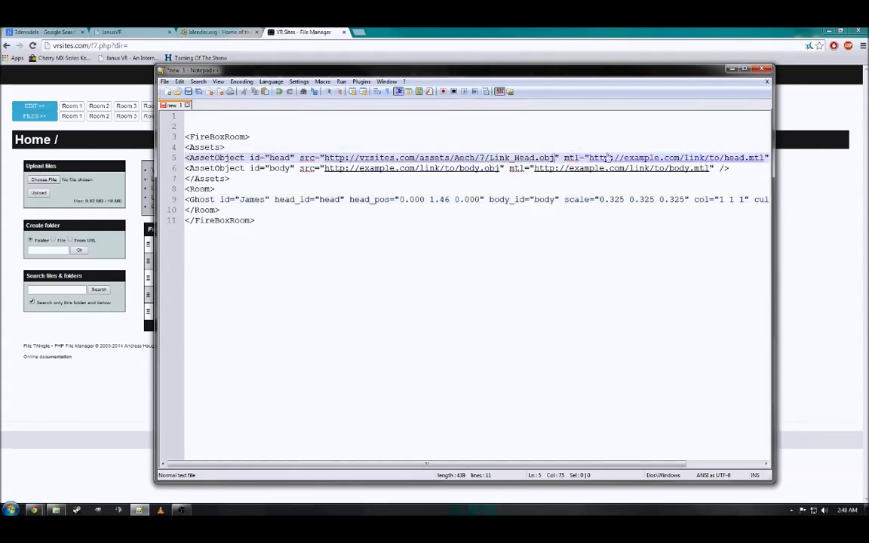
left_click_drag(764, 157, 593, 158)
key("Delete")
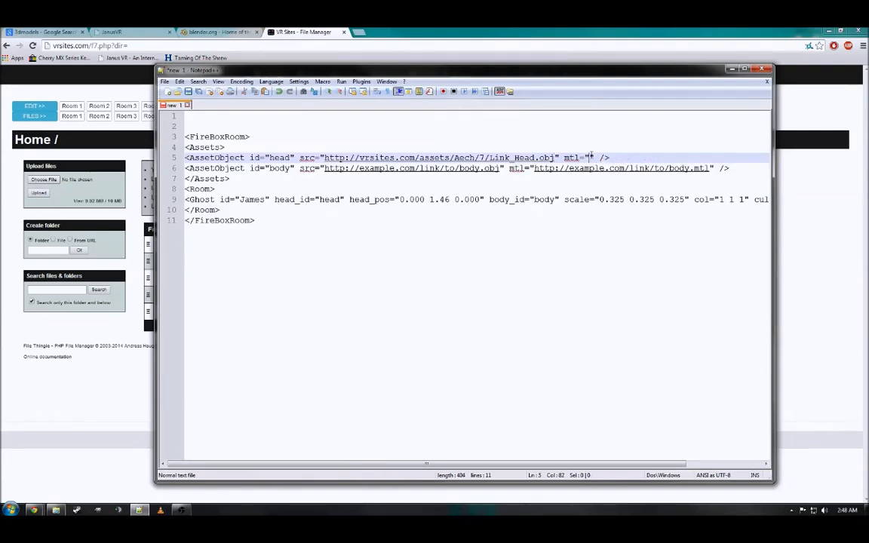
key("ctrl+v")
key("BackSpace")
key("BackSpace")
key("BackSpace")
type("mtl")
- Replace the body AssetObject's src with the copied vrsites.com address, changing its file name to Link_Body.obj
left_click(453, 178)
left_click_drag(456, 168, 280, 168)
key("ctrl+v")
key("Left")
key("Left")
key("Left")
key("Left")
key("BackSpace")
key("BackSpace")
key("BackSpace")
key("BackSpace")
type("Body")
- Replace the body AssetObject's mtl with the copied vrsites.com address, changing its file name to Link_Body.mtl
left_click_drag(721, 169, 545, 168)
key("ctrl+v")
key("BackSpace")
key("BackSpace")
key("BackSpace")
key("BackSpace")
key("BackSpace")
key("BackSpace")
key("BackSpace")
key("BackSpace")
type("Body.mtl")
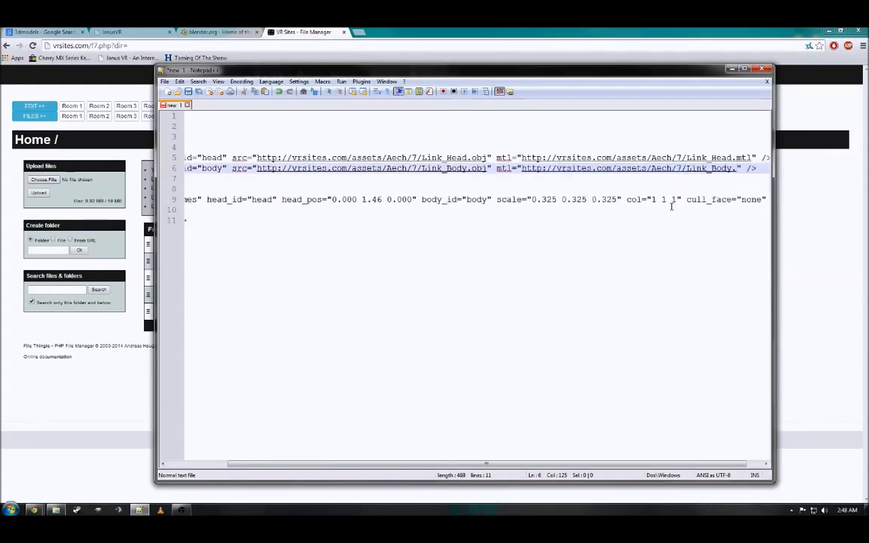
left_click(660, 190)
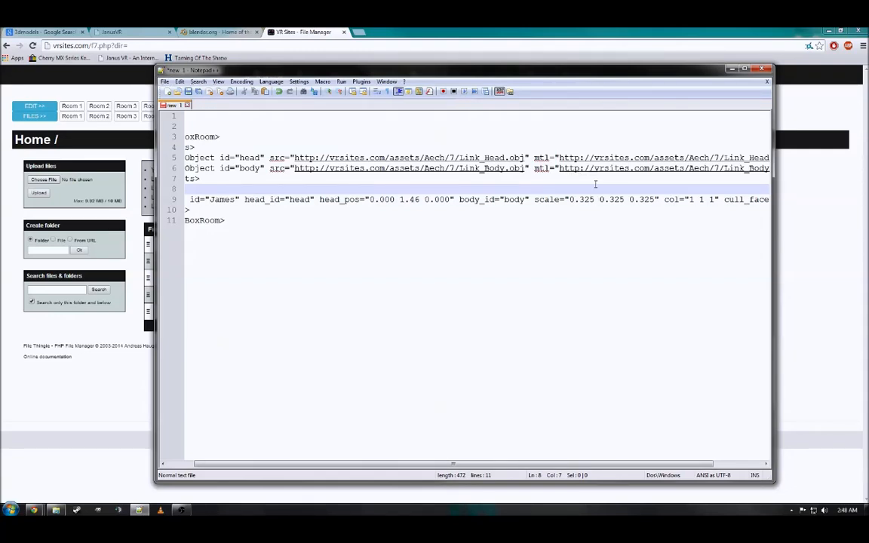
- Set the Ghost's scale to "0.75 0.75 0.75"
left_click_drag(595, 199, 575, 199)
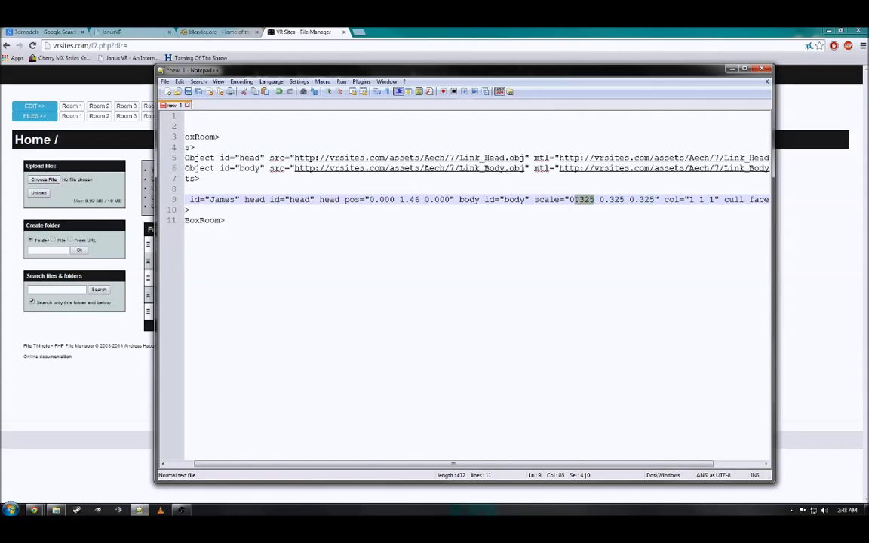
key("Delete")
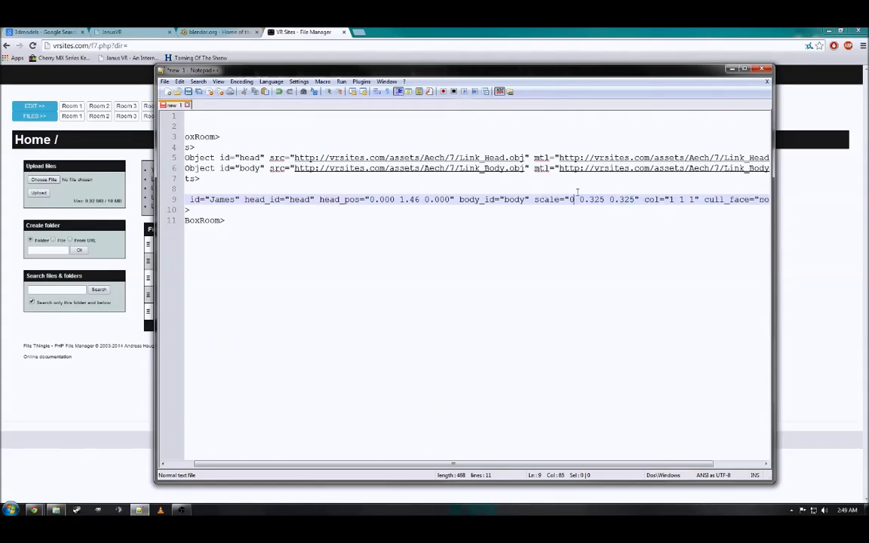
type(".75")
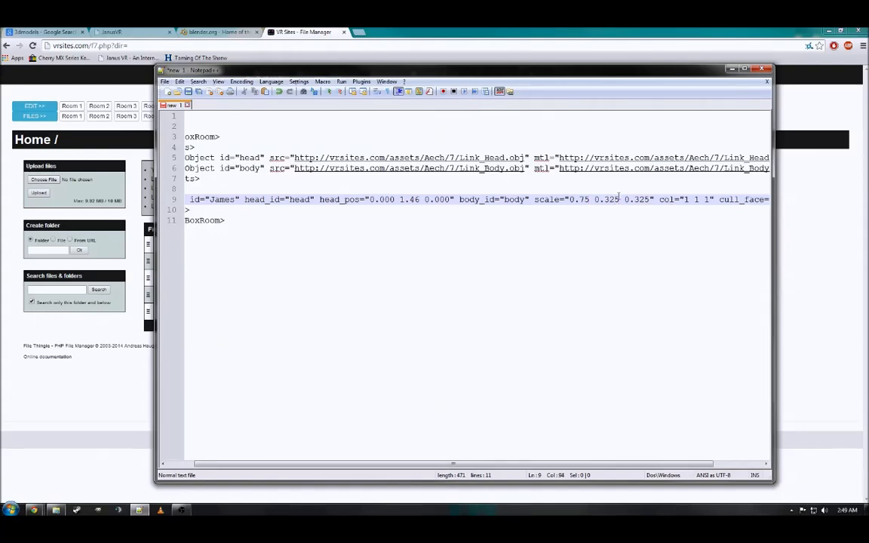
key("BackSpace")
key("BackSpace")
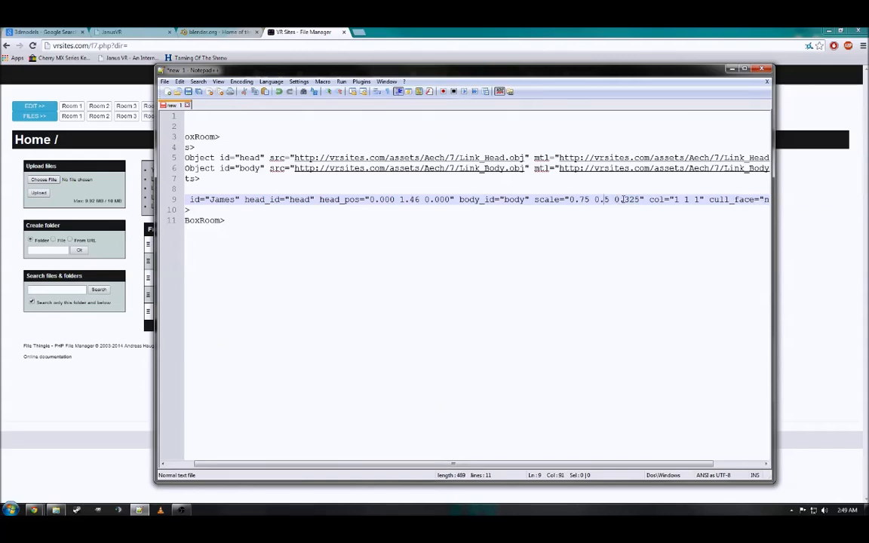
type("7")
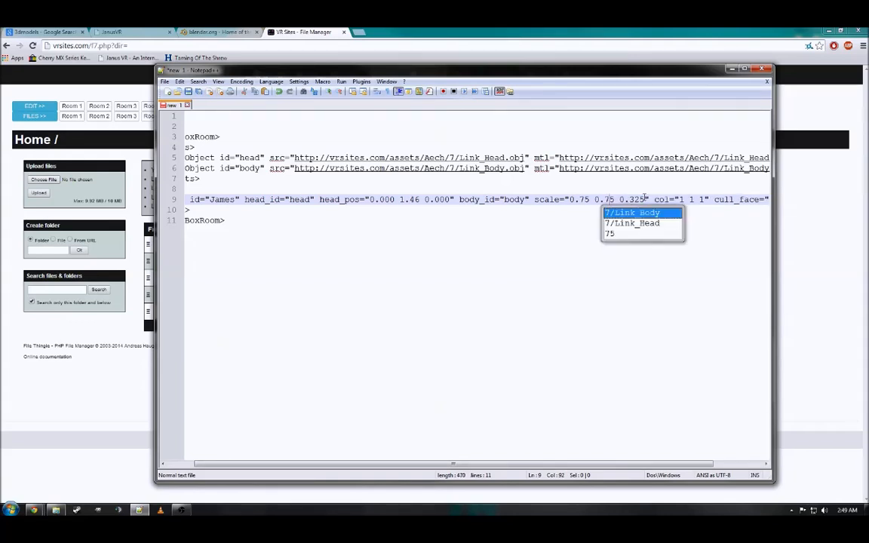
left_click(646, 199)
key("BackSpace")
key("BackSpace")
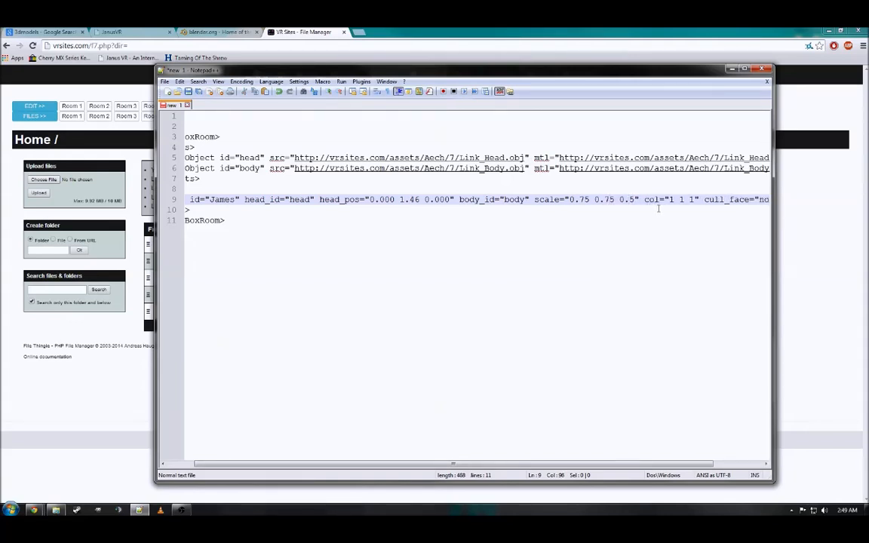
type("7")
left_click(625, 200)
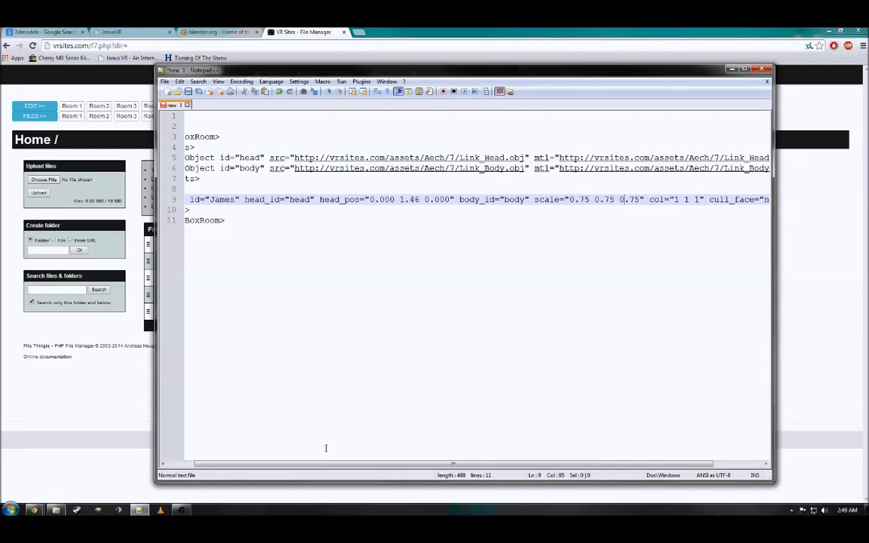
- Change the Ghost's id to "Tutorial"
left_click_drag(309, 465, 280, 466)
left_click(262, 199)
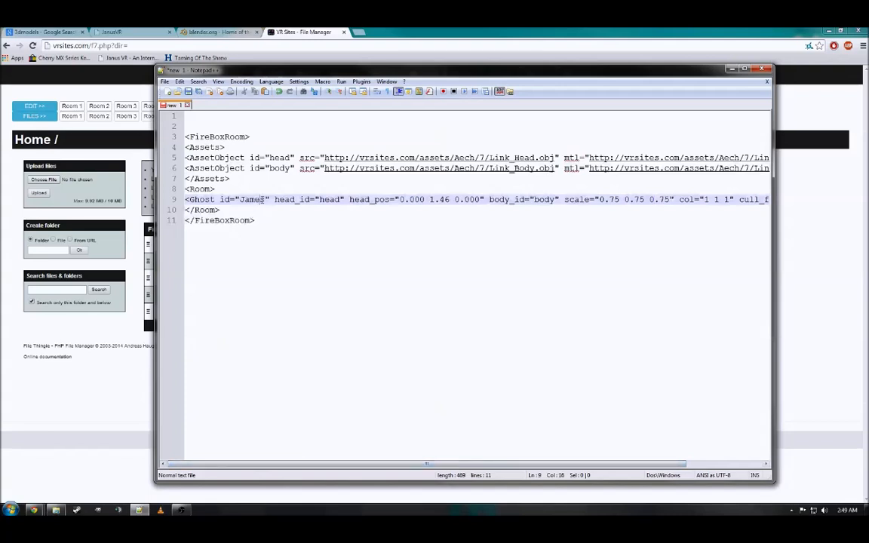
key("BackSpace")
key("BackSpace")
key("BackSpace")
key("BackSpace")
key("BackSpace")
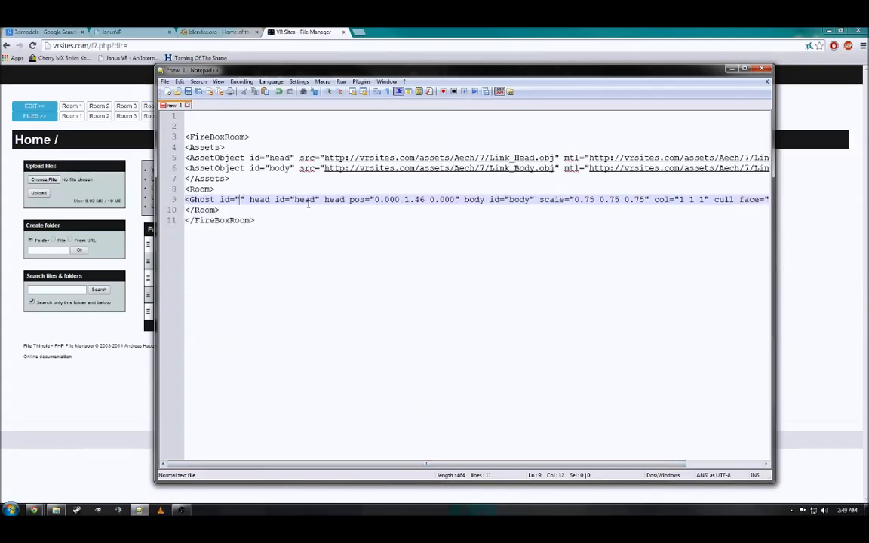
type("Tutorial")
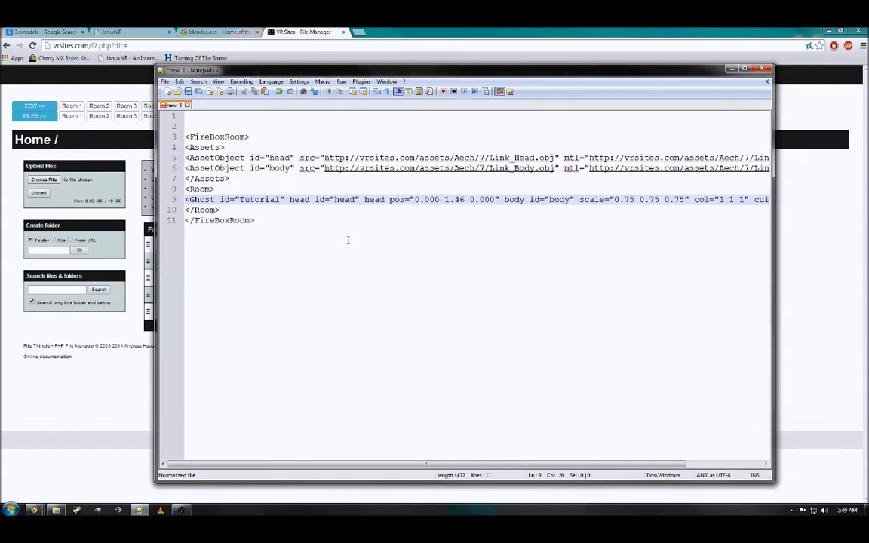
- Save the avatar code as a normal text file named userid in the Janus Avatar folder on the desktop
left_click(189, 93)
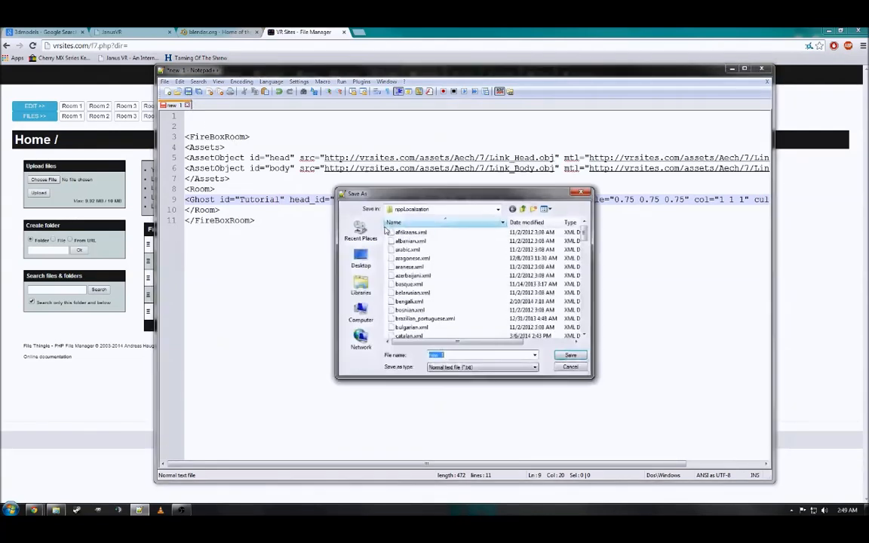
left_click(445, 210)
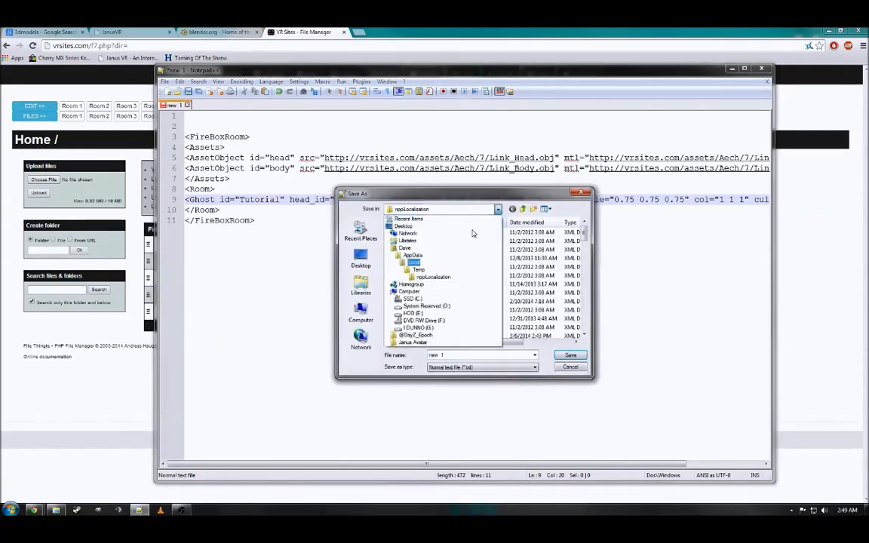
double_click(470, 358)
type("http://vrsites.com/assets/Aech/7/Link_Head.obj")
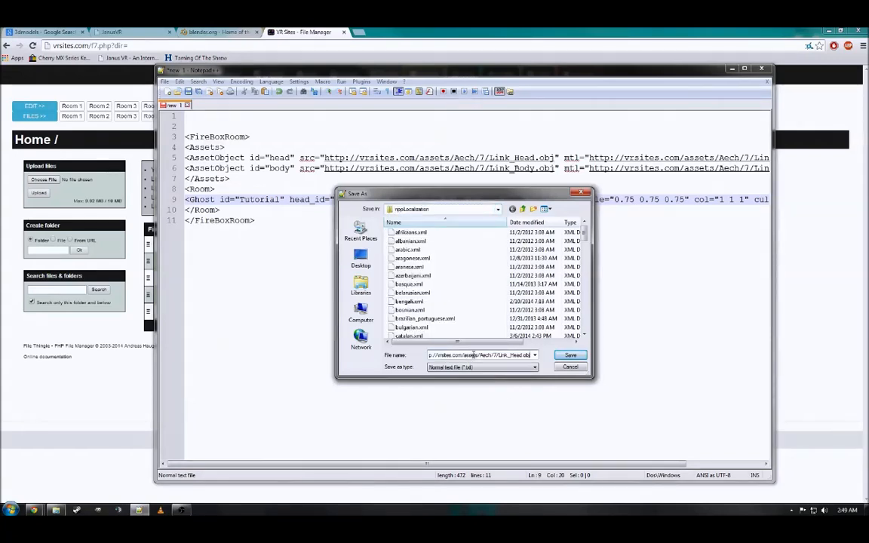
key("Return")
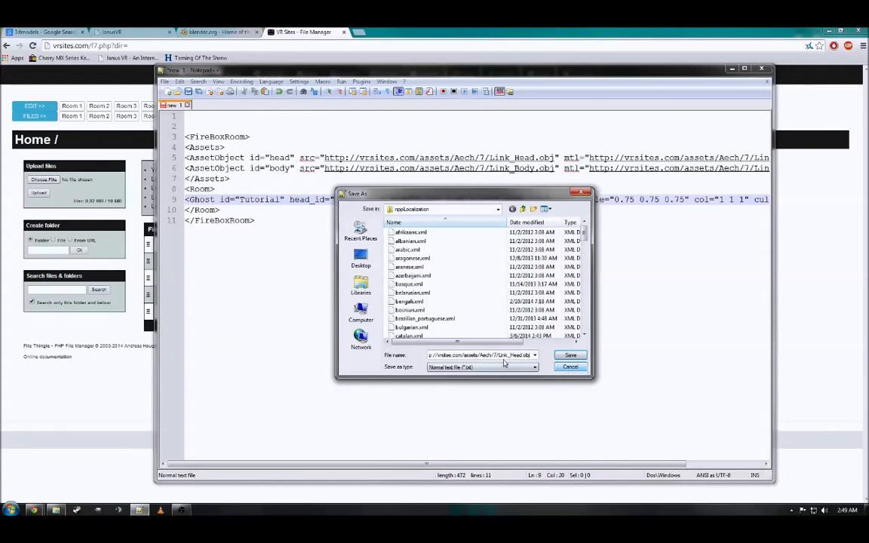
left_click(360, 259)
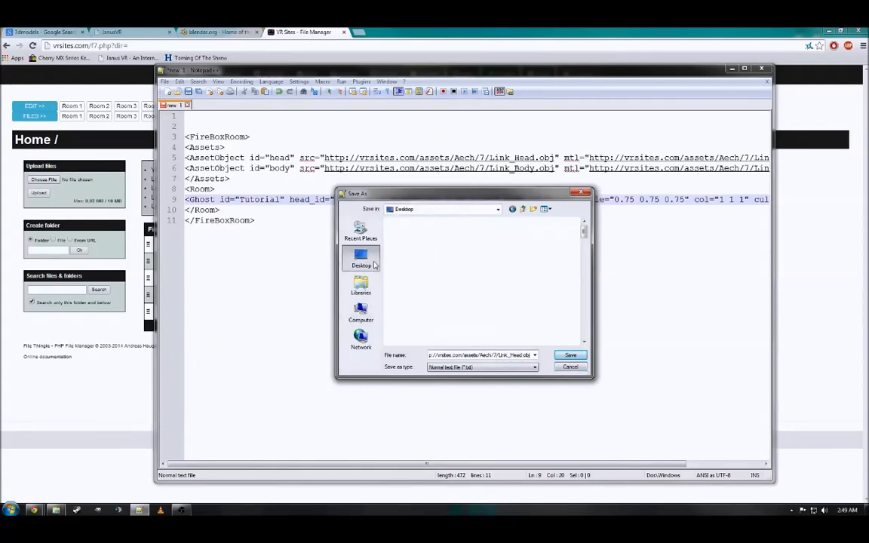
scroll(416, 273, "down", 5)
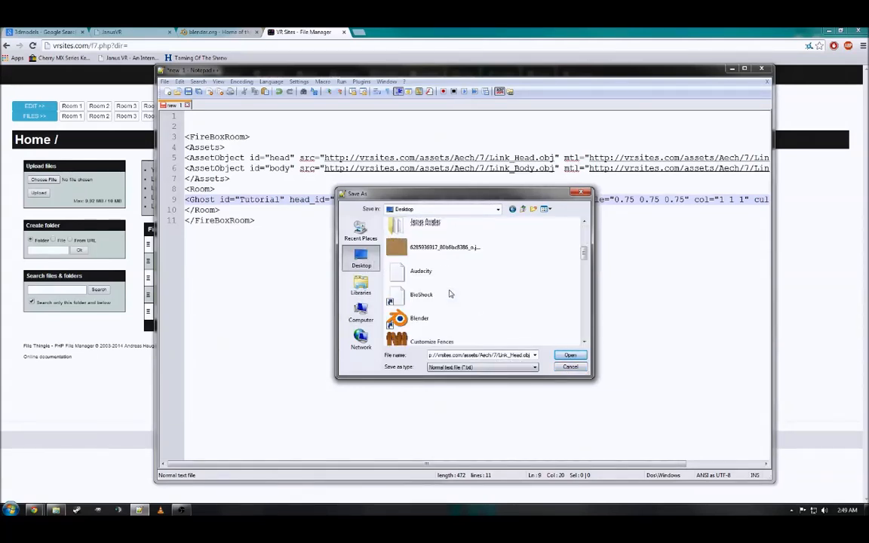
scroll(444, 254, "up", 1)
double_click(428, 280)
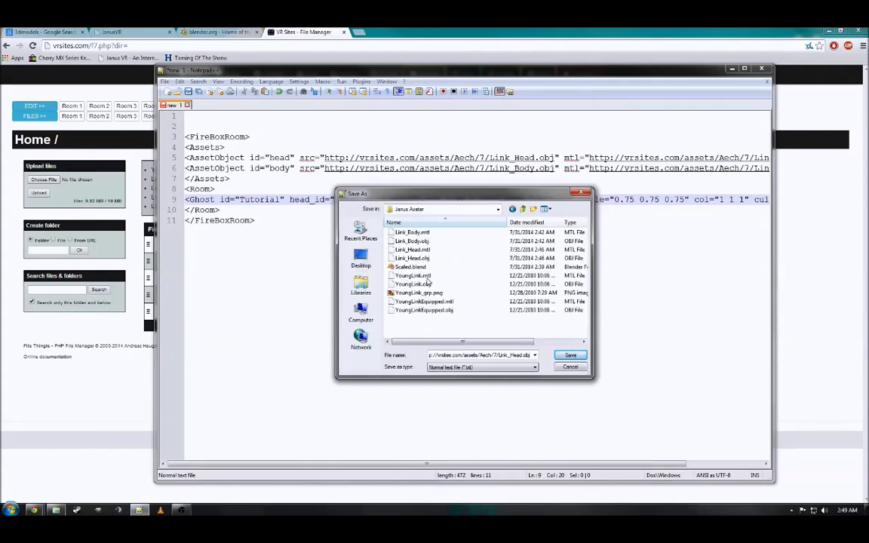
left_click_drag(431, 356, 539, 356)
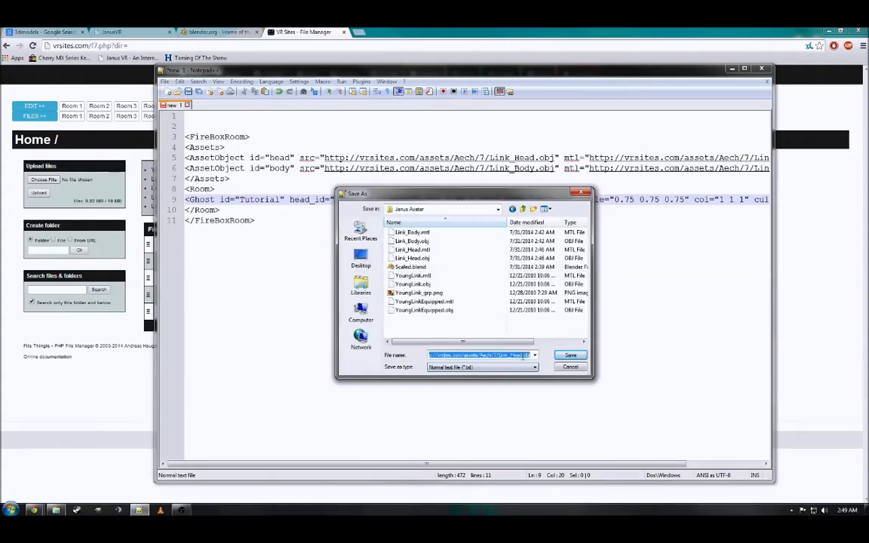
type("us")
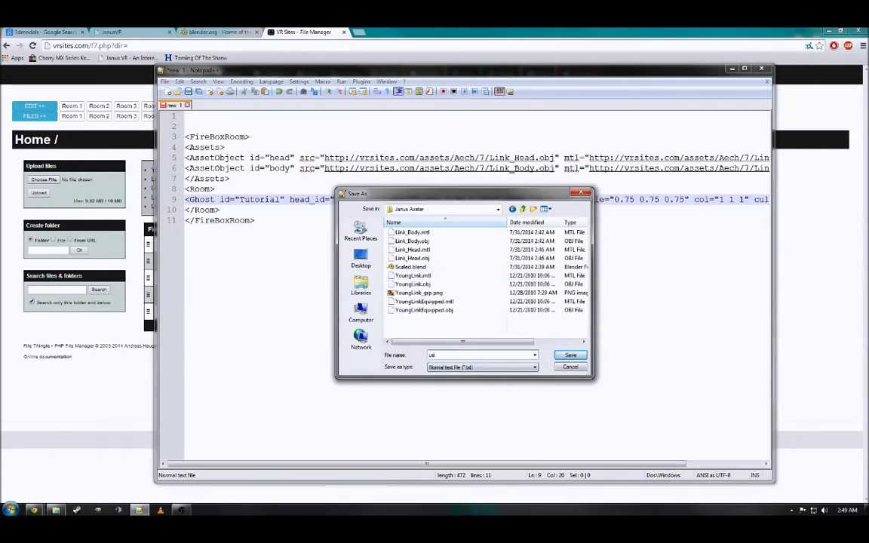
type("erid")
key("Return")
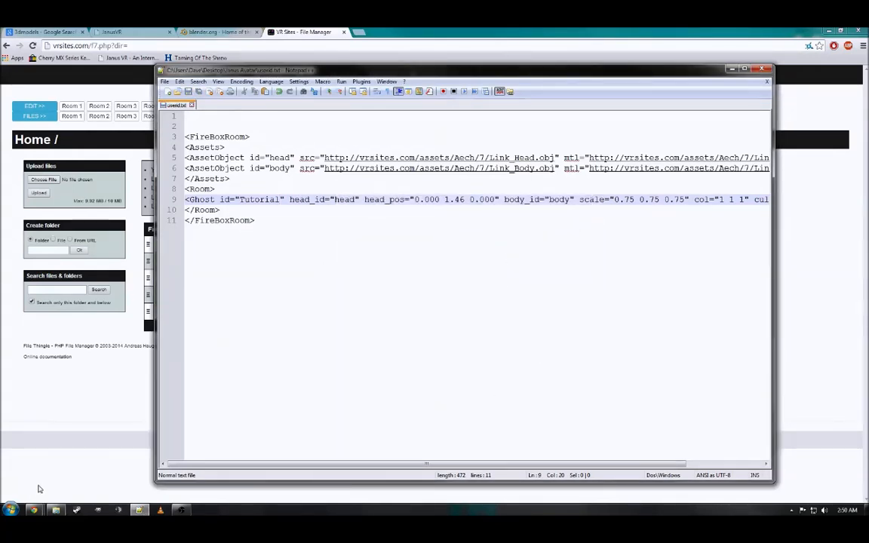
- Switch to Windows Explorer and browse to the JanusVR_Win32 folder in Games\Dev on the HDD (E:) drive
left_click(55, 511)
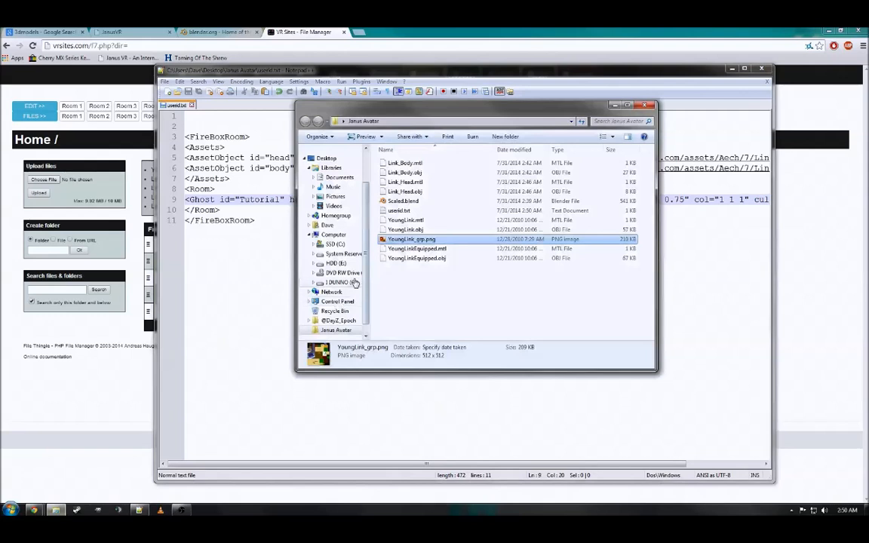
left_click(336, 263)
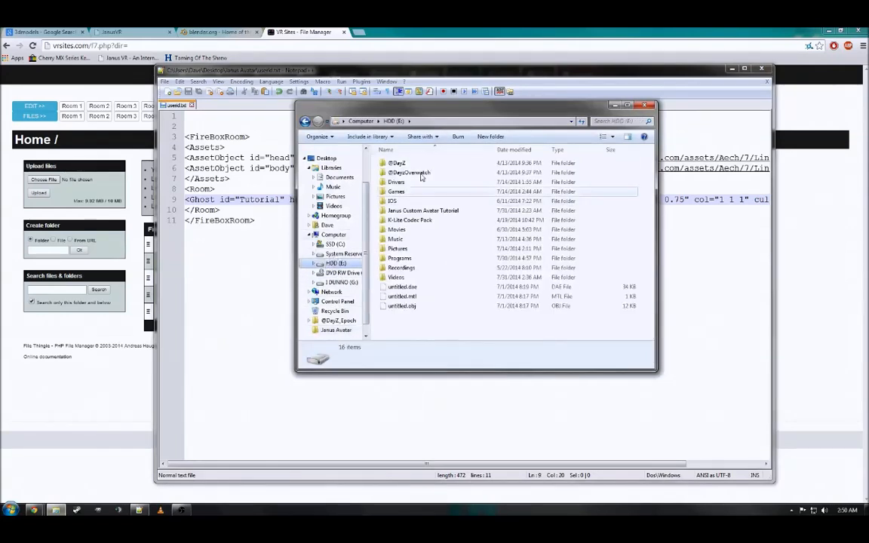
left_click(401, 192)
double_click(401, 192)
double_click(399, 182)
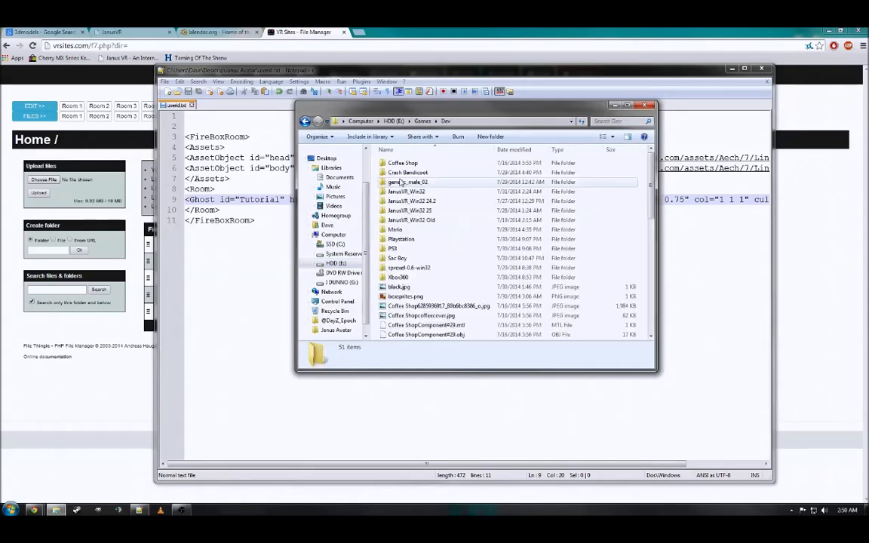
double_click(412, 192)
scroll(414, 227, "down", 6)
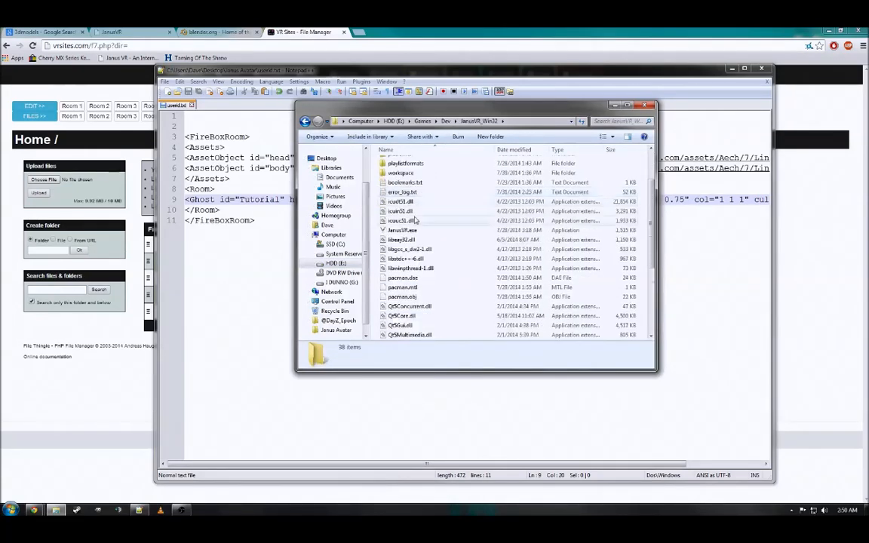
- View the existing userid.txt in the JanusVR_Win32 folder, close it and move the file to the Recycle Bin
double_click(399, 325)
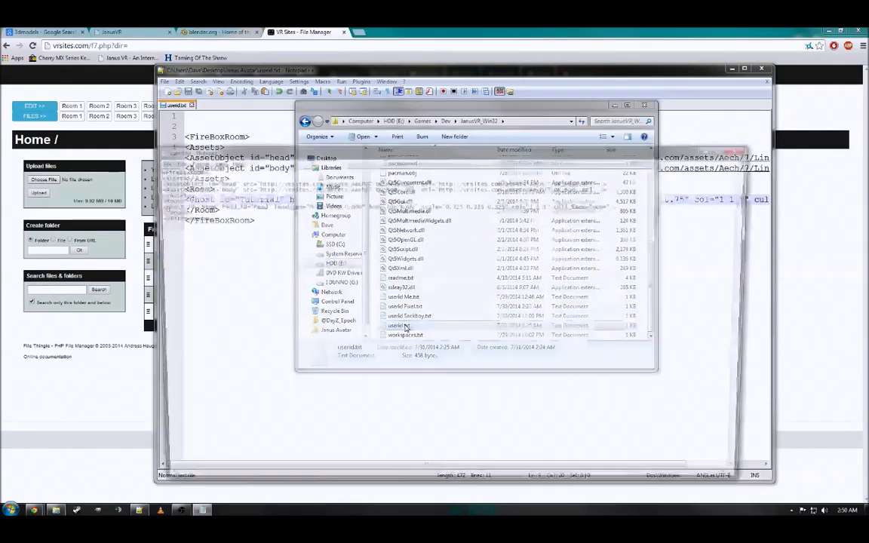
left_click(745, 149)
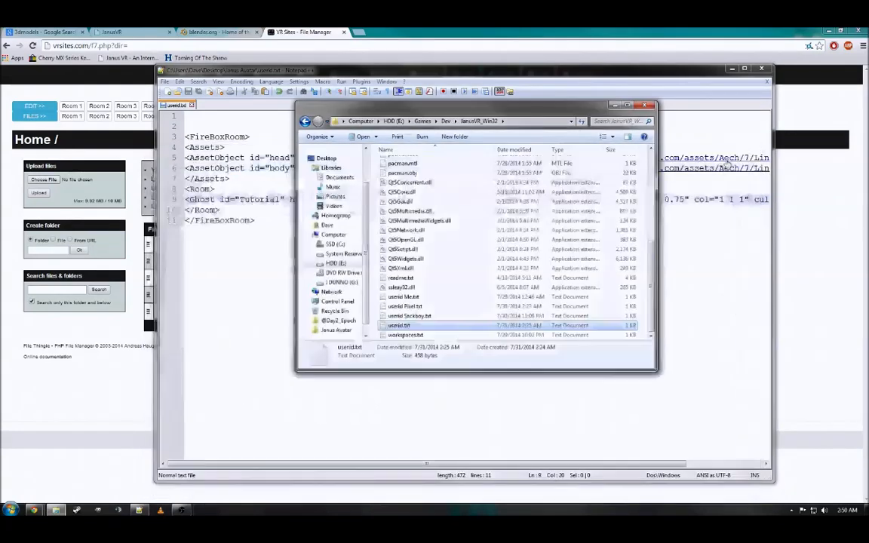
key("Delete")
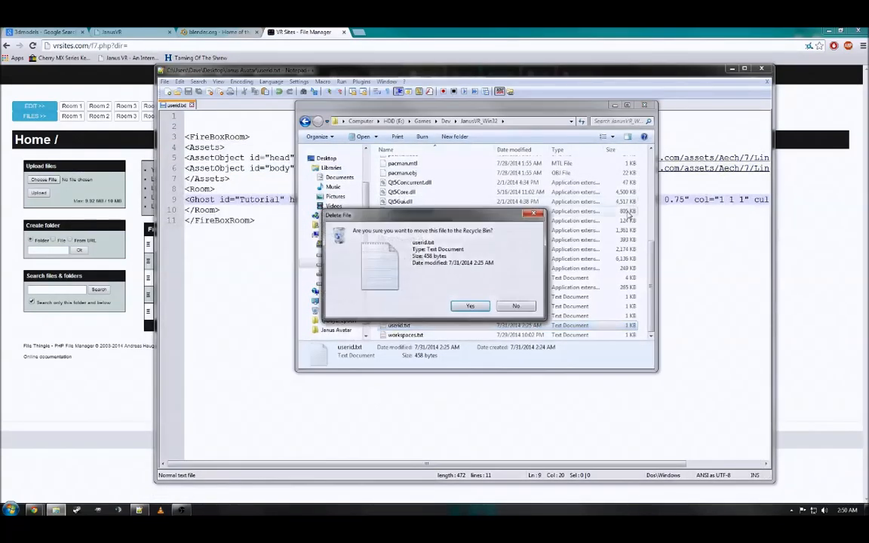
key("Return")
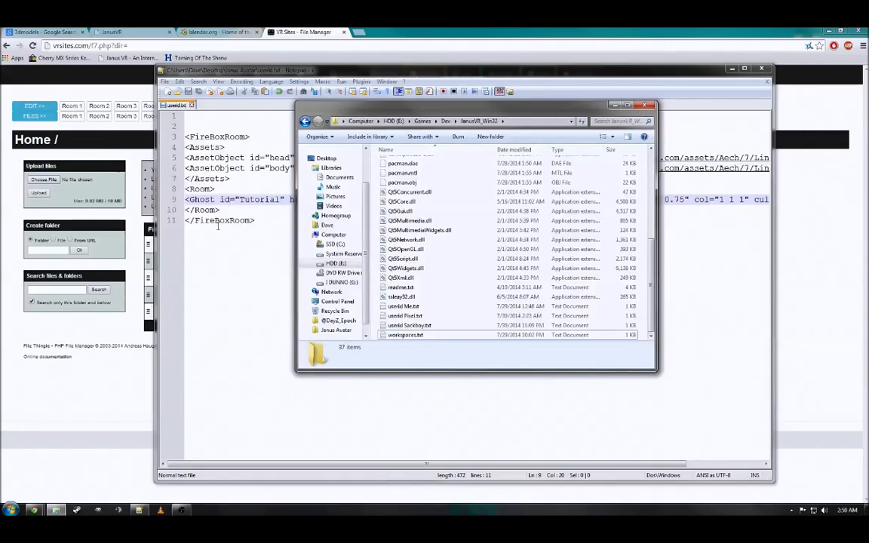
- Open the desktop's Janus Avatar folder in a second Explorer window and copy userid.txt from it into the JanusVR_Win32 folder
right_click(55, 510)
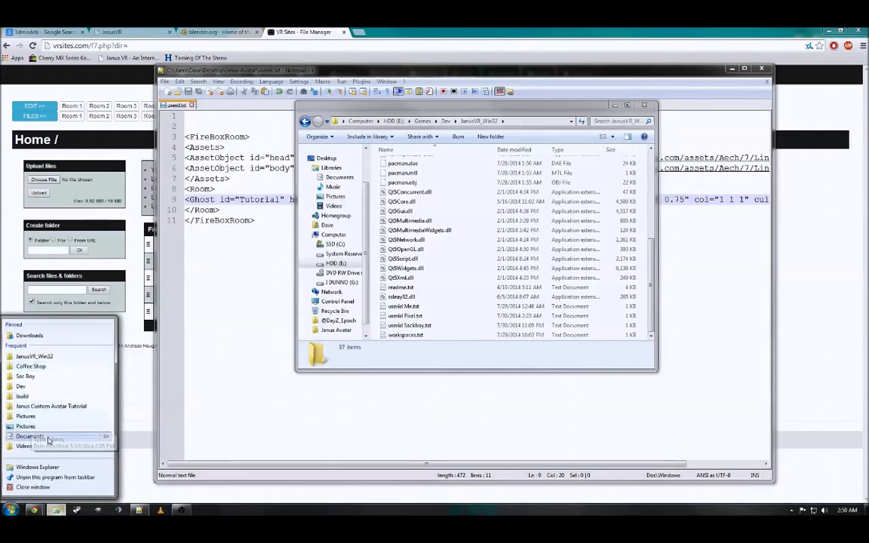
left_click(53, 429)
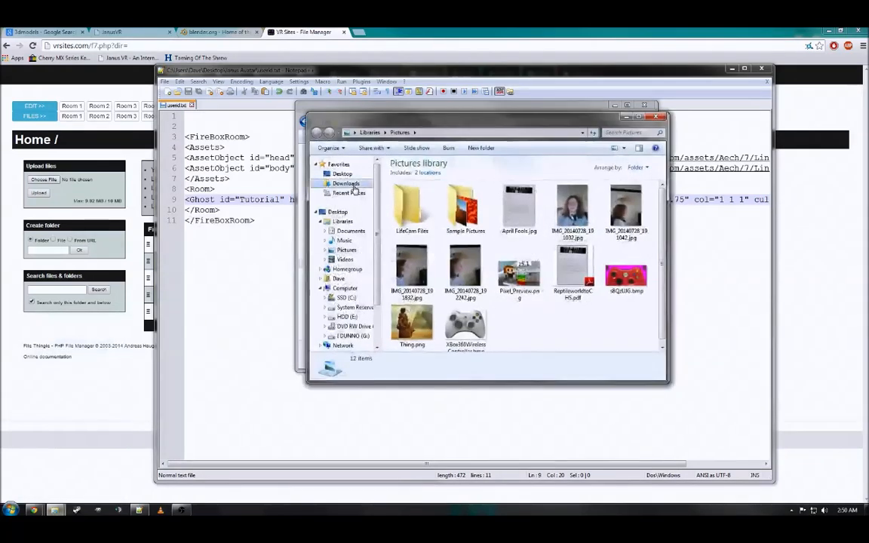
left_click(346, 182)
left_click(342, 173)
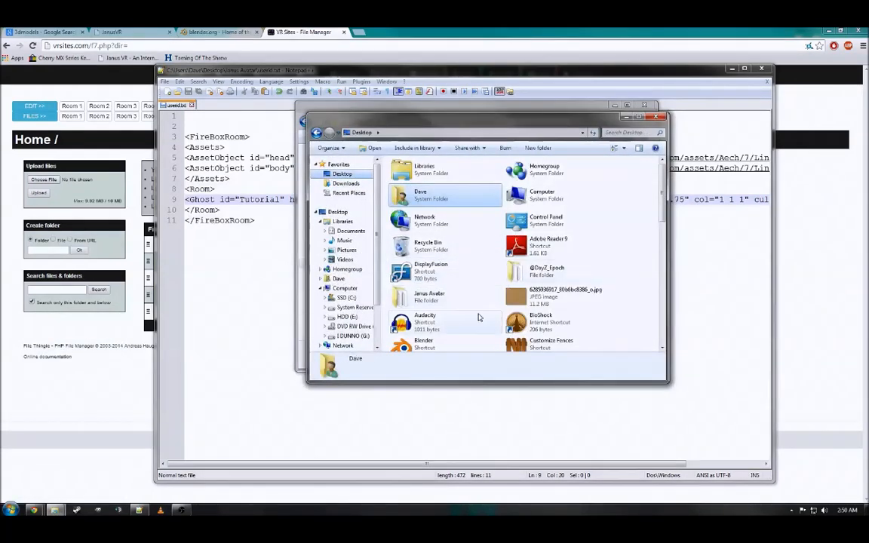
double_click(429, 296)
left_click_drag(467, 121, 721, 169)
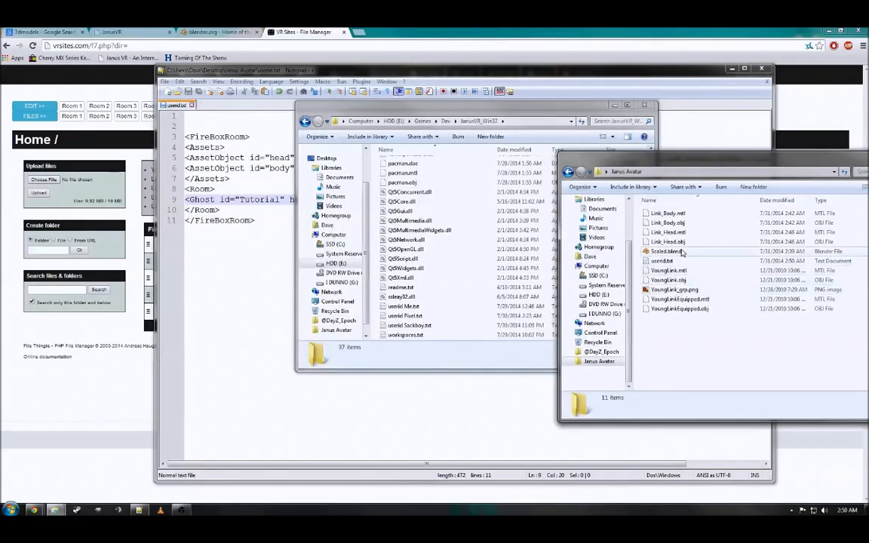
left_click(677, 261)
left_click_drag(677, 262, 372, 287)
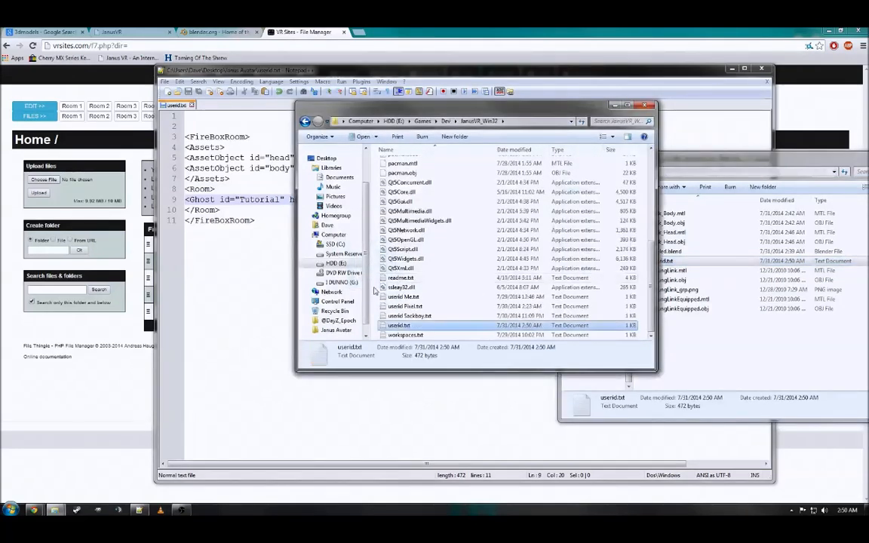
- Launch JanusVR.exe to test the avatar, switch the stereo display to a single view and close the program
scroll(399, 236, "up", 2)
left_click(398, 188)
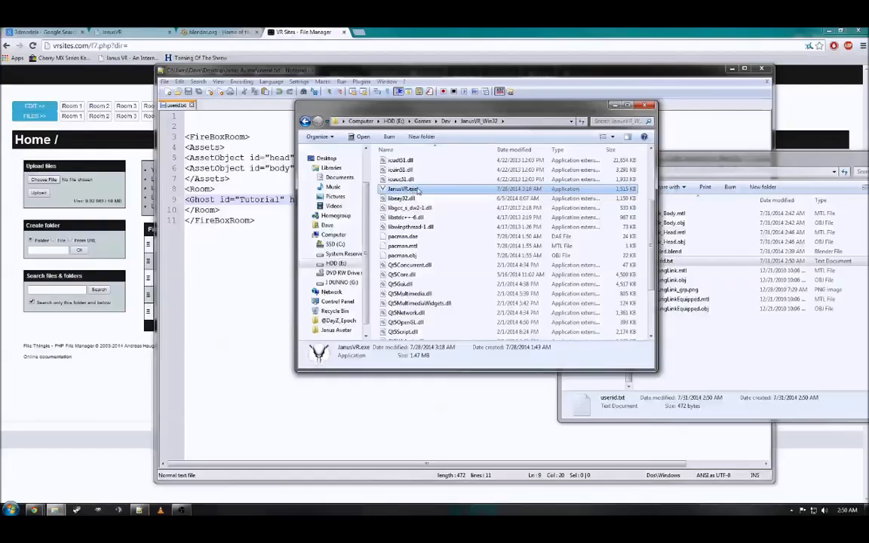
double_click(418, 191)
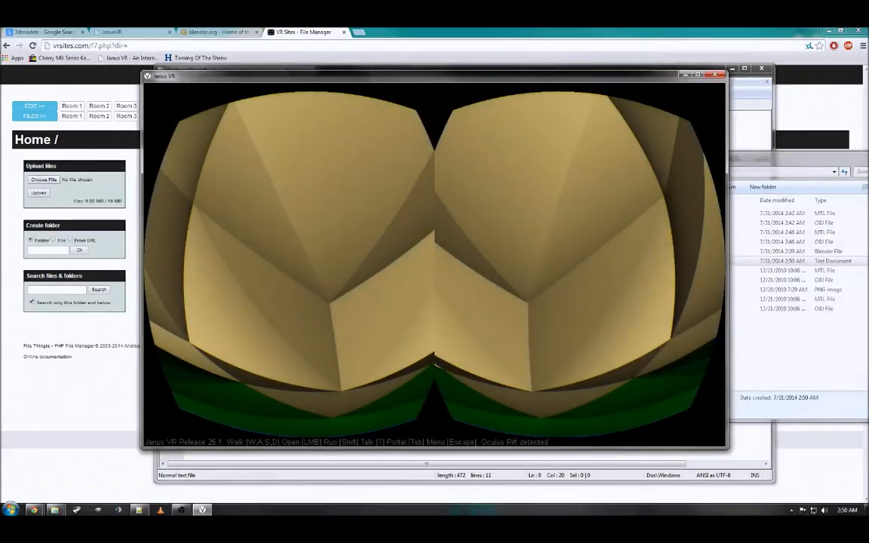
key("F8")
key("F8")
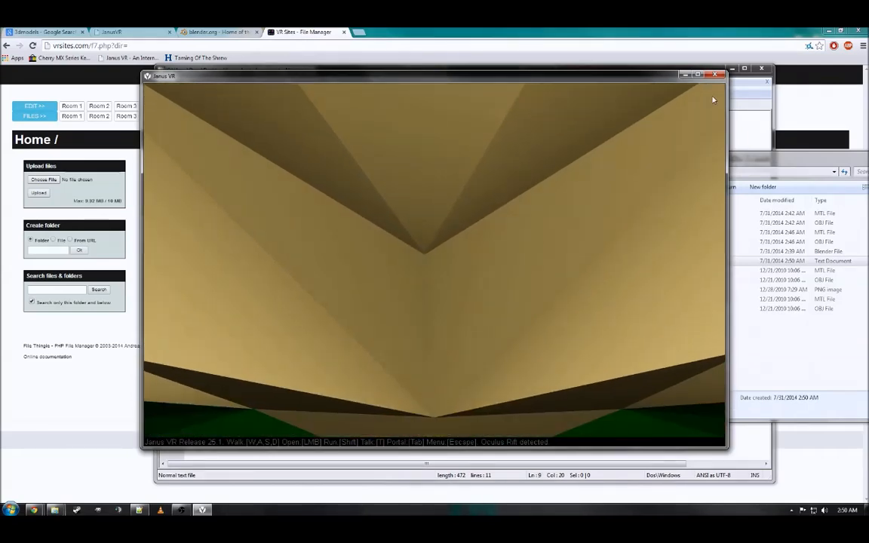
left_click(716, 75)
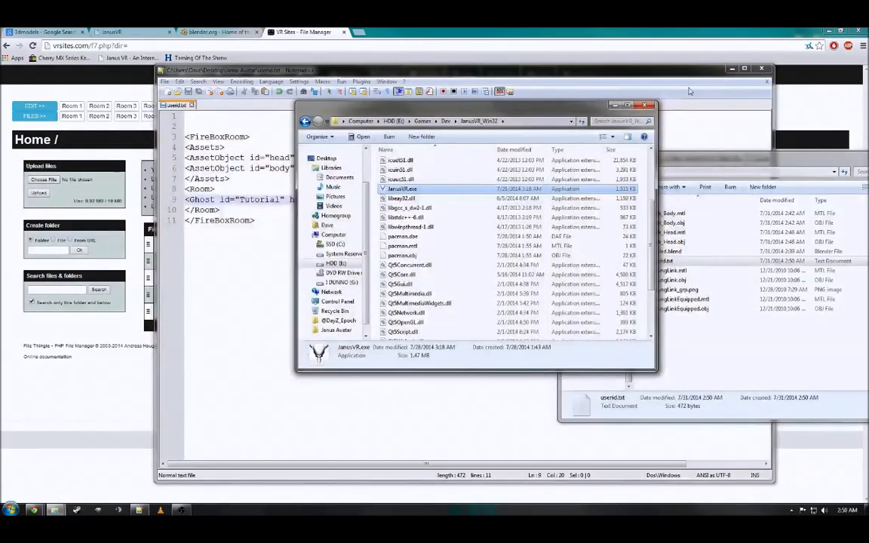
- Close the Notepad++ window that holds the Janus Avatar copy of userid.txt
left_click(620, 83)
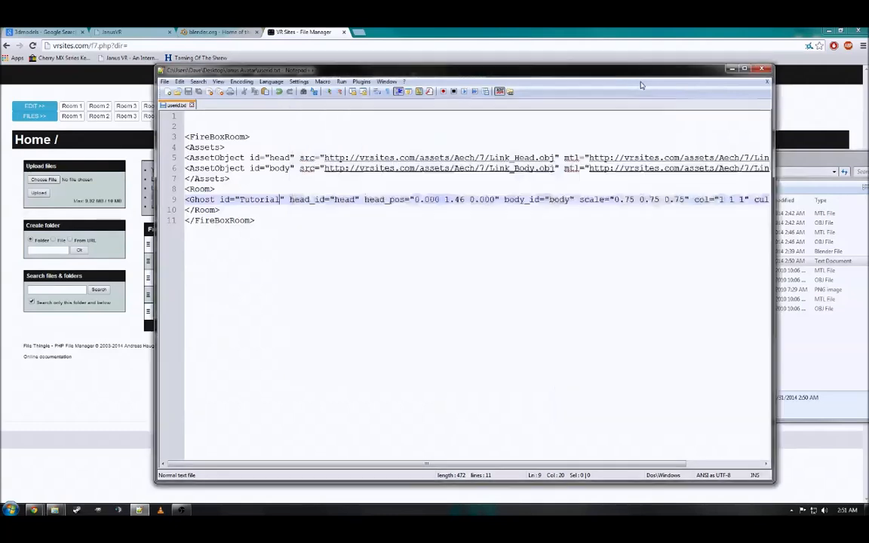
left_click(825, 351)
left_click(766, 69)
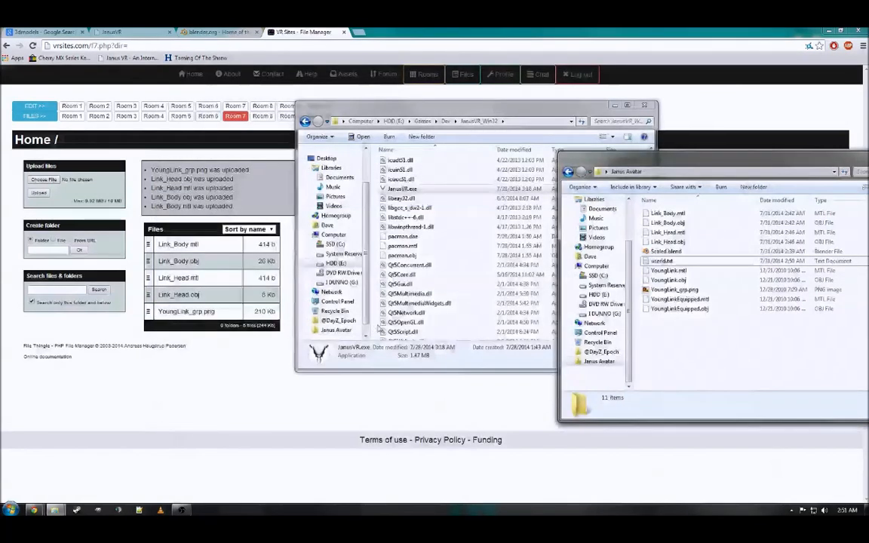
- Open userid.txt from the JanusVR_Win32 folder in Notepad, set the Ghost's cull_face to "back" and save the file
left_click(413, 309)
scroll(414, 310, "down", 3)
right_click(408, 326)
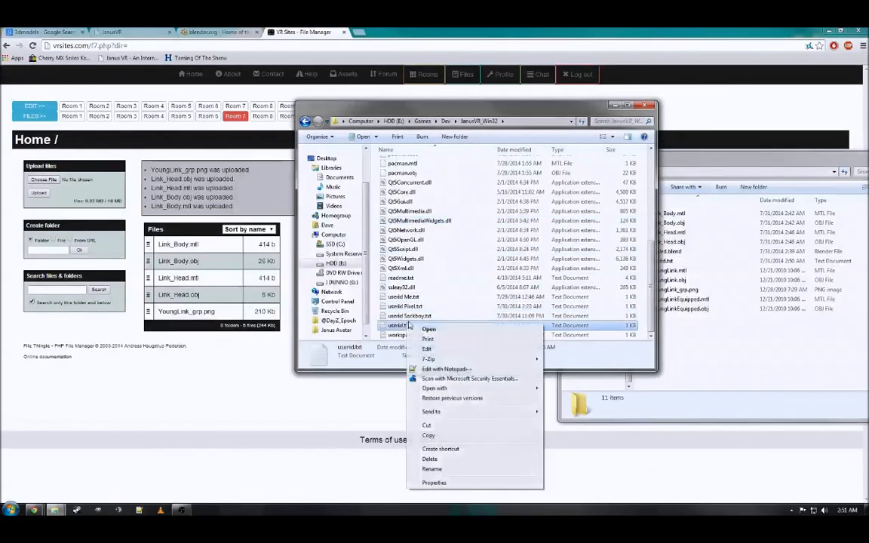
left_click(427, 349)
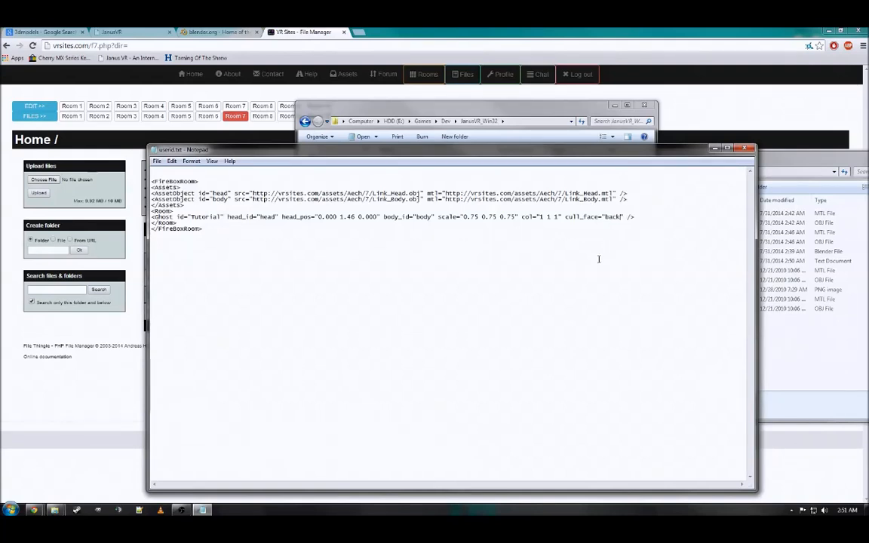
left_click(157, 161)
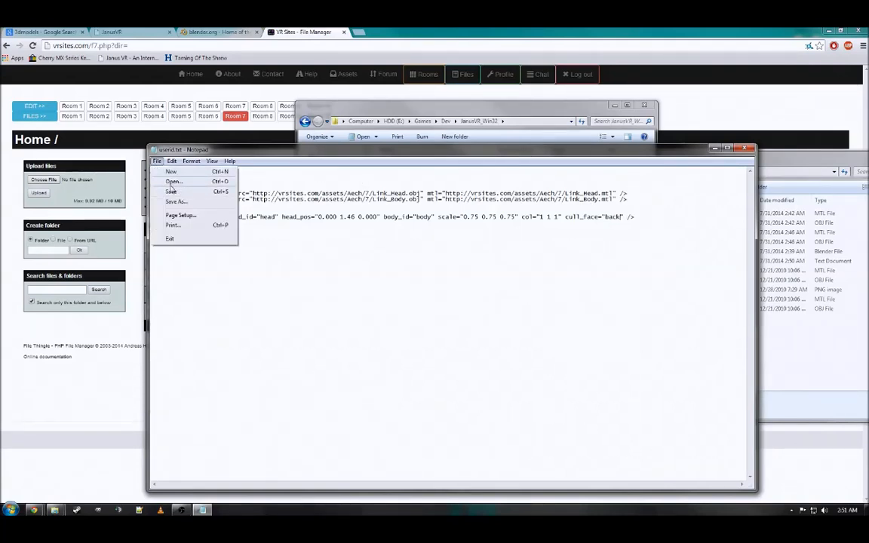
left_click(170, 192)
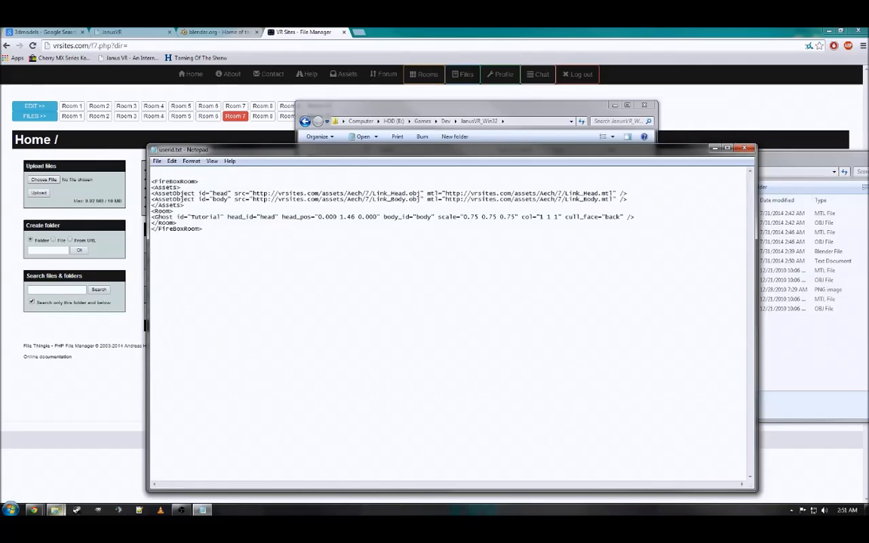
- Return to the JanusVR_Win32 folder, relaunch JanusVR.exe and switch its display to a single view
mouse_move(55, 510)
left_click(145, 431)
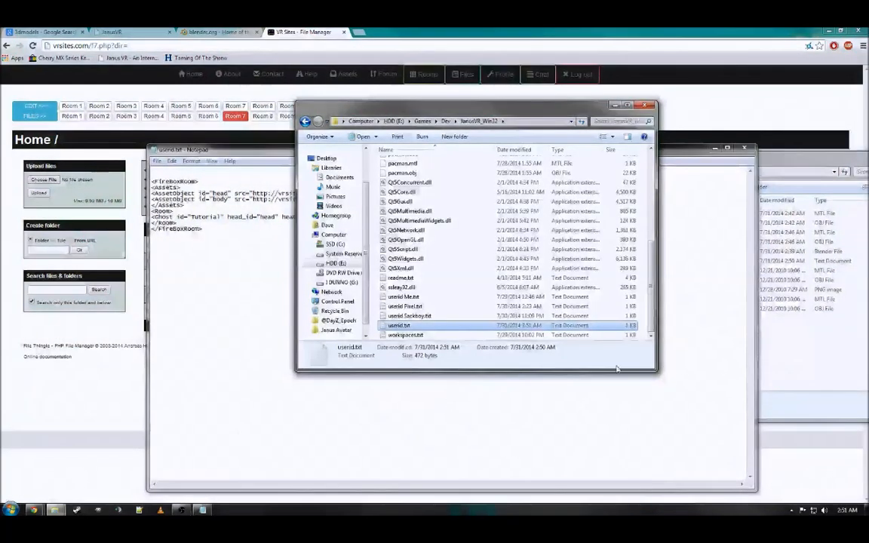
scroll(468, 302, "up", 4)
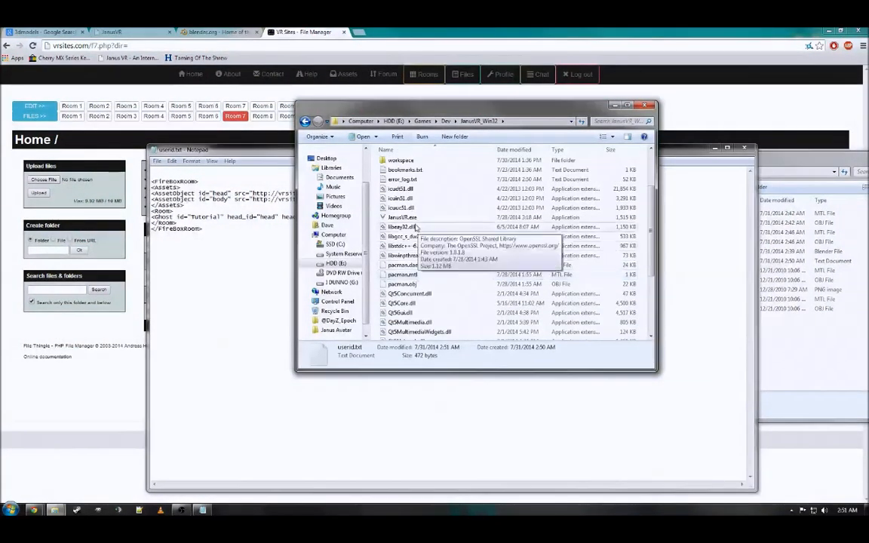
left_click(404, 218)
double_click(406, 217)
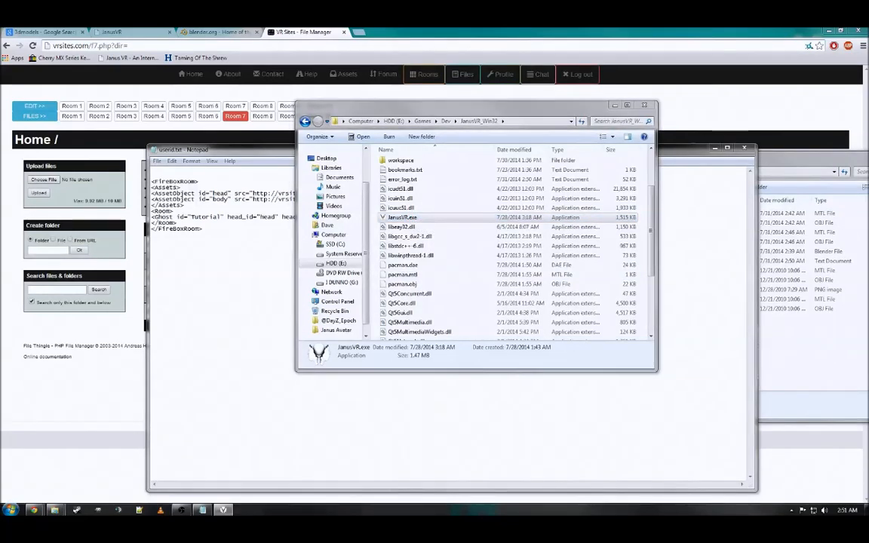
key("F2")
key("F2")
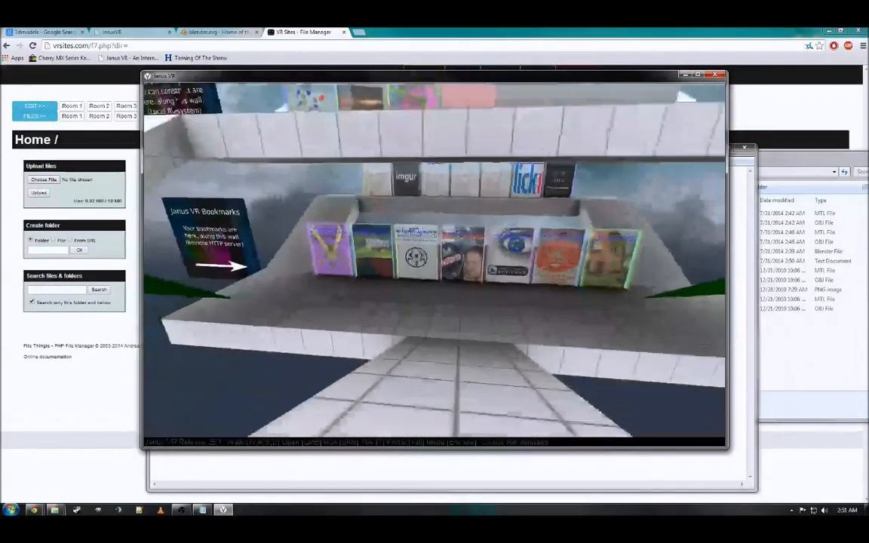
- Turn Self avatar off in the JanusVR menu, walk around to view the Tutorial avatar and close the program
key("Escape")
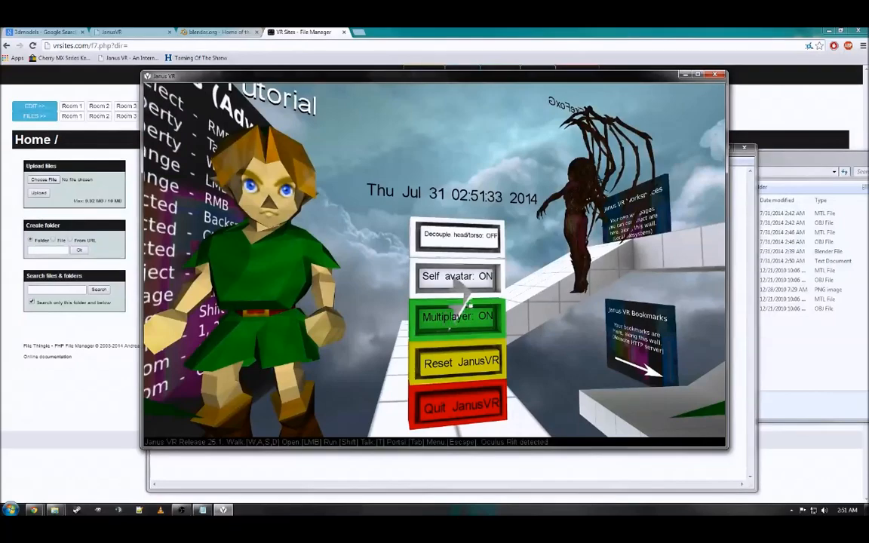
left_click(458, 277)
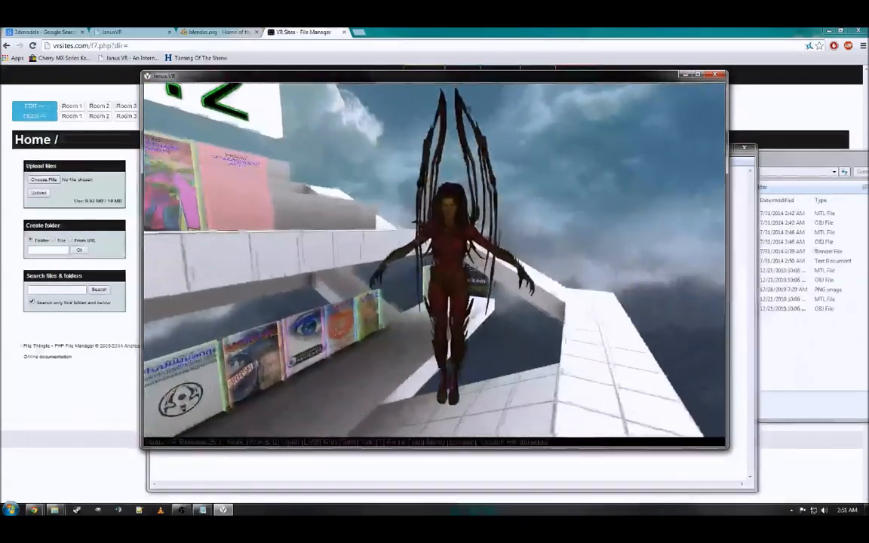
key("w")
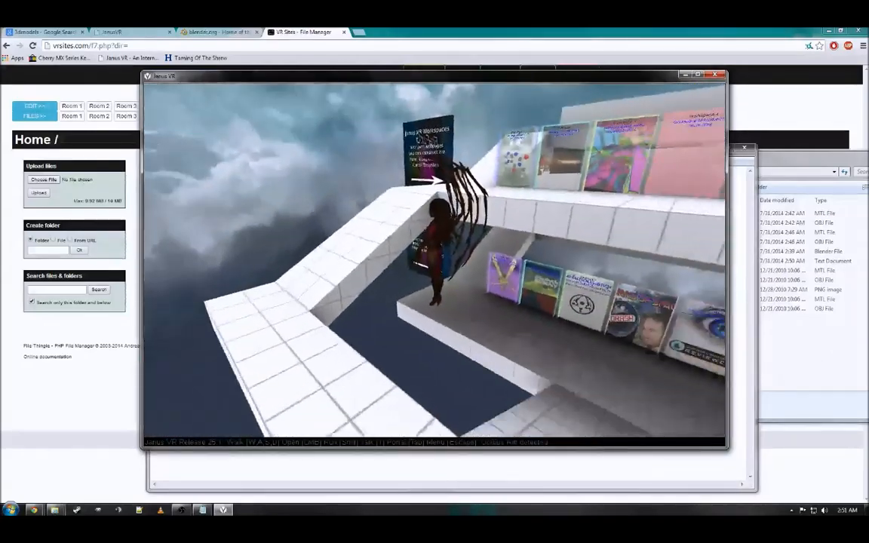
key("Tab")
key("s")
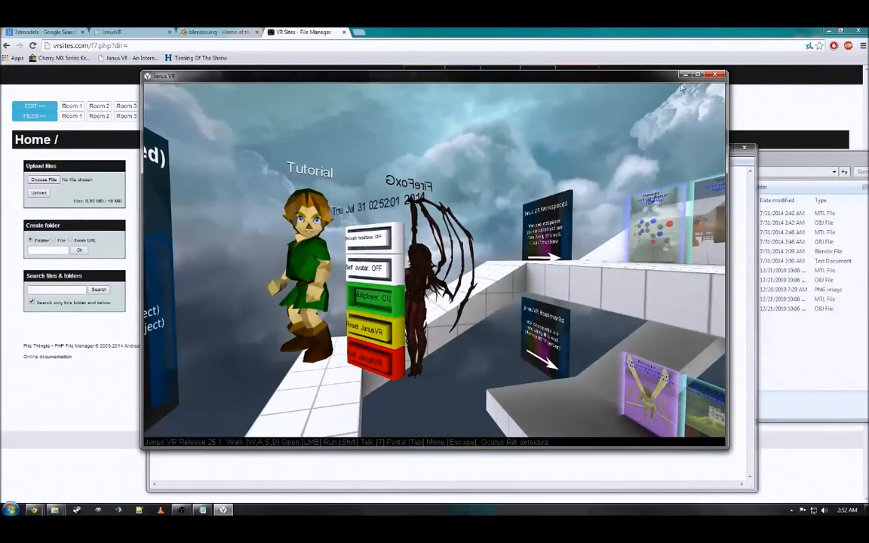
left_click(715, 75)
- Set the Ghost's scale to "0.5 0.5 0.5" in the userid.txt open in Notepad
left_click(550, 232)
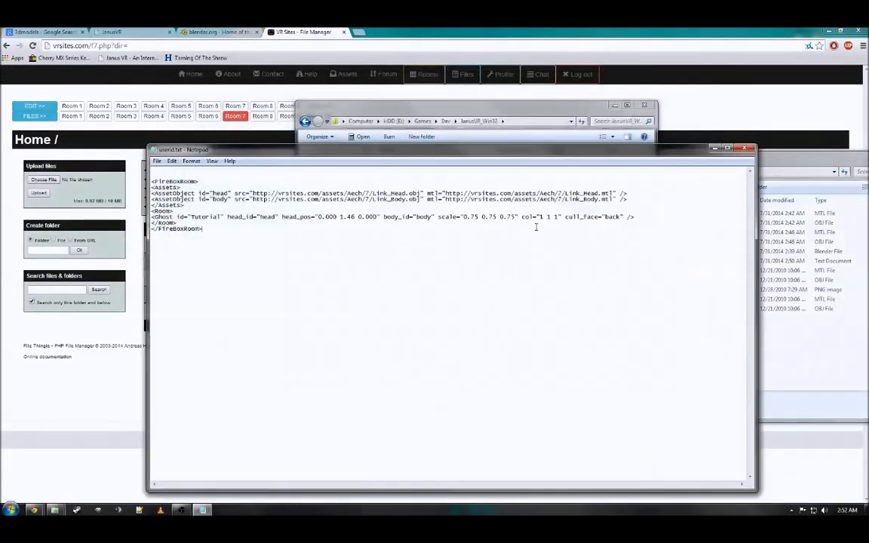
key("BackSpace")
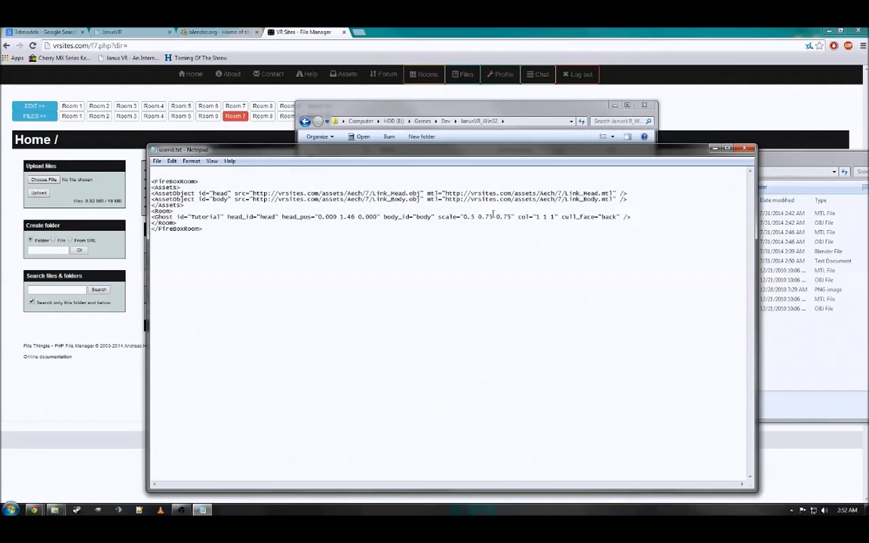
left_click(491, 217)
key("BackSpace")
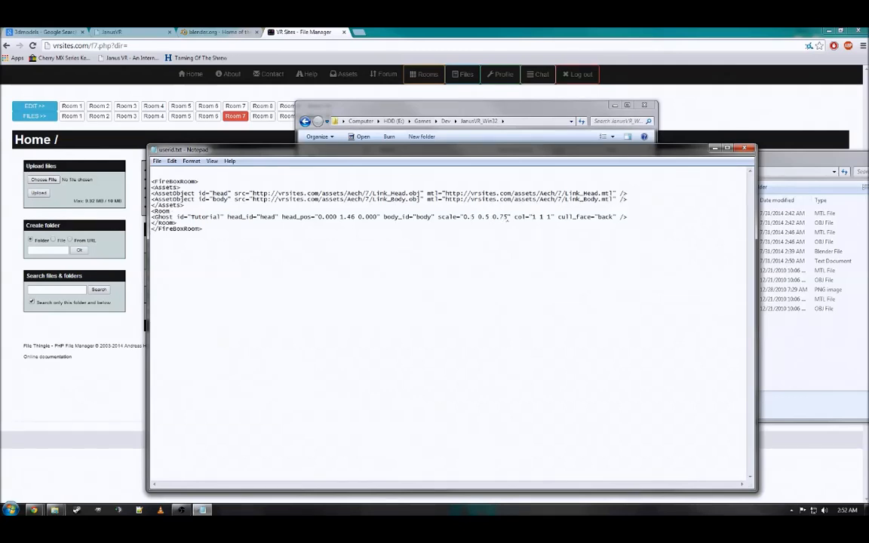
left_click(503, 217)
key("BackSpace")
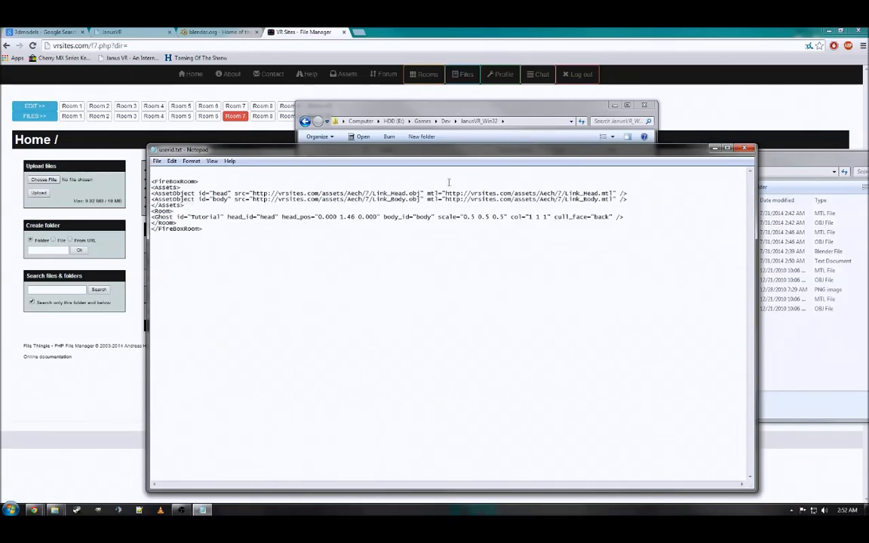
- Switch back to the JanusVR_Win32 folder and launch JanusVR.exe with the rescaled avatar
left_click(535, 105)
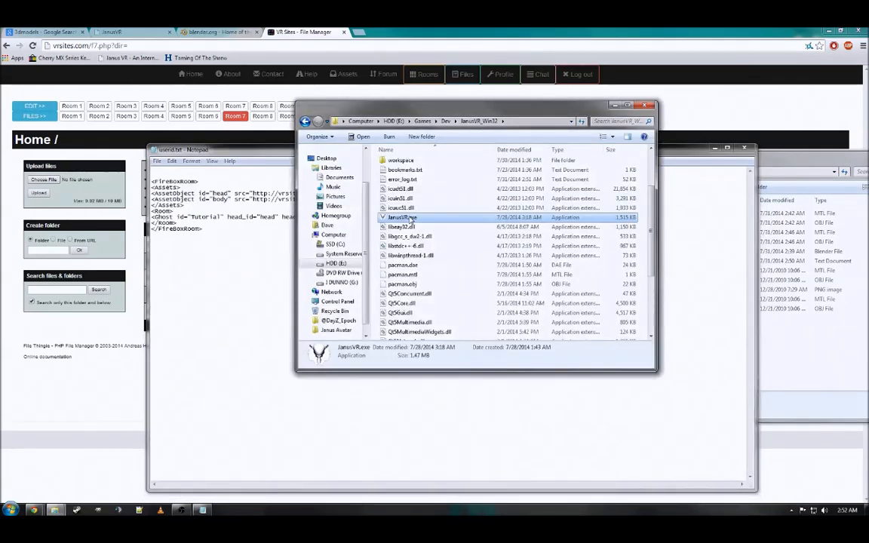
double_click(419, 215)
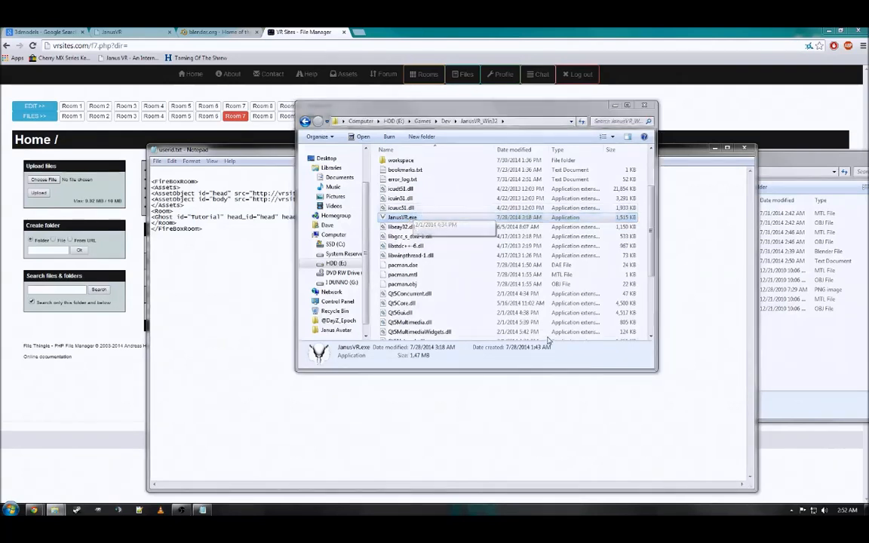